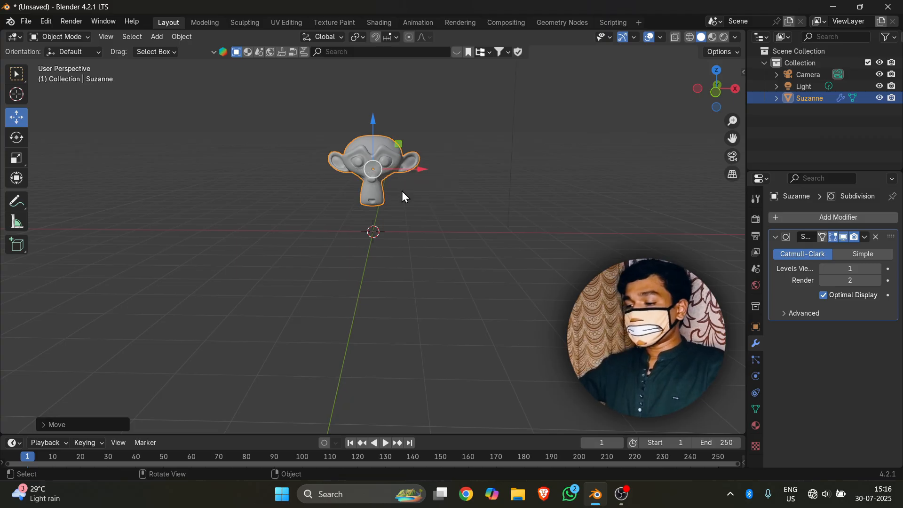
Move the monkey head along the X axis to about -5.82 m and show its object transform properties
middle_drag(403, 196, 401, 253)
scroll(379, 190, down, 1)
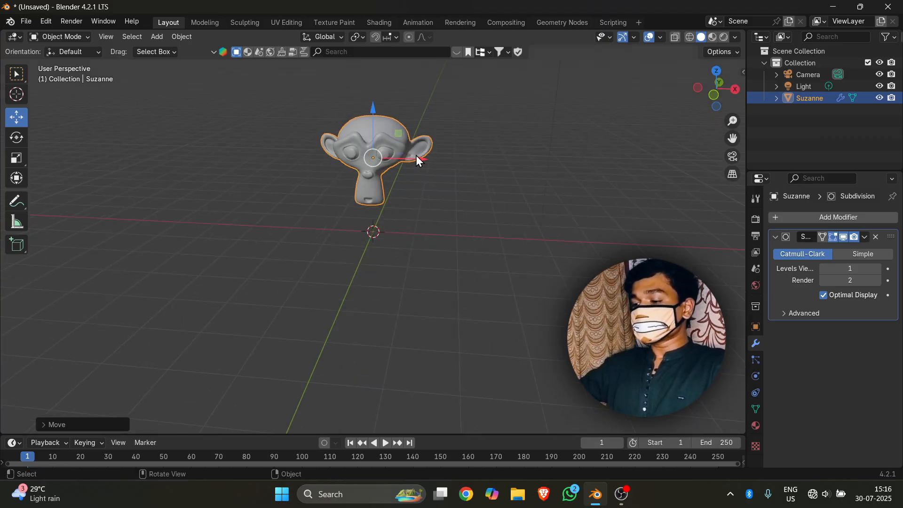
drag(419, 160, 188, 140)
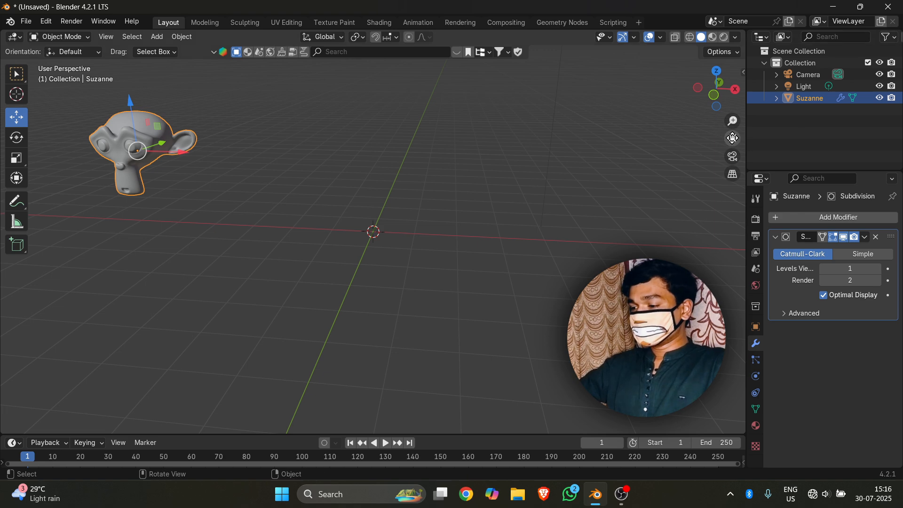
drag(732, 138, 776, 263)
click(755, 327)
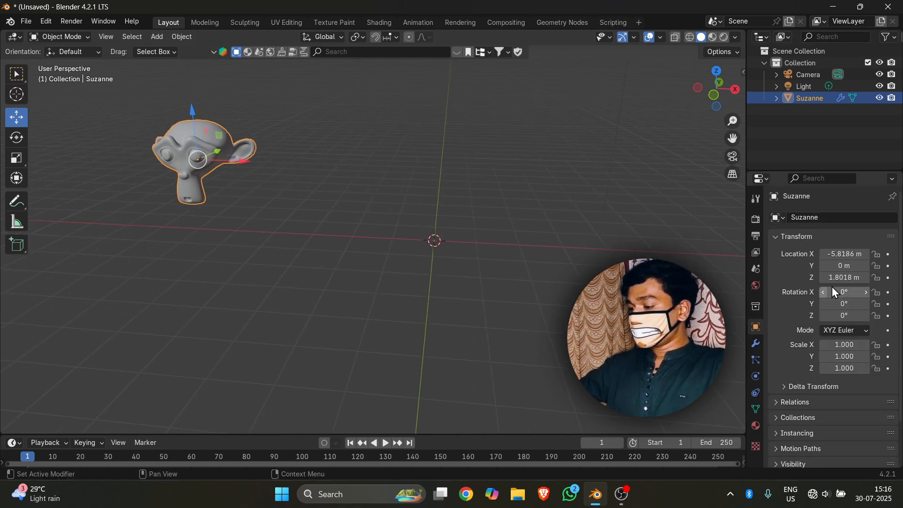
Freely rotate the monkey head to about 32.5° X, 3.3° Y and -17.9° Z, then deselect it
click(17, 137)
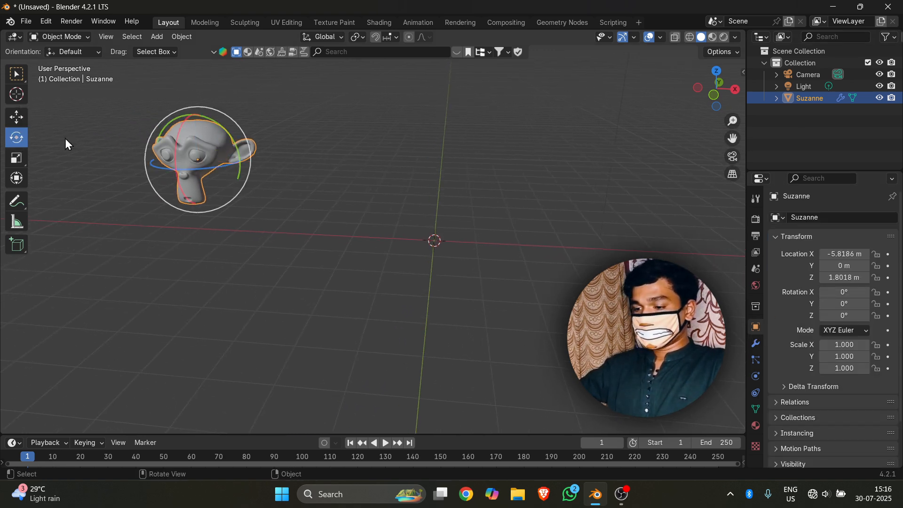
drag(214, 141, 211, 170)
click(295, 160)
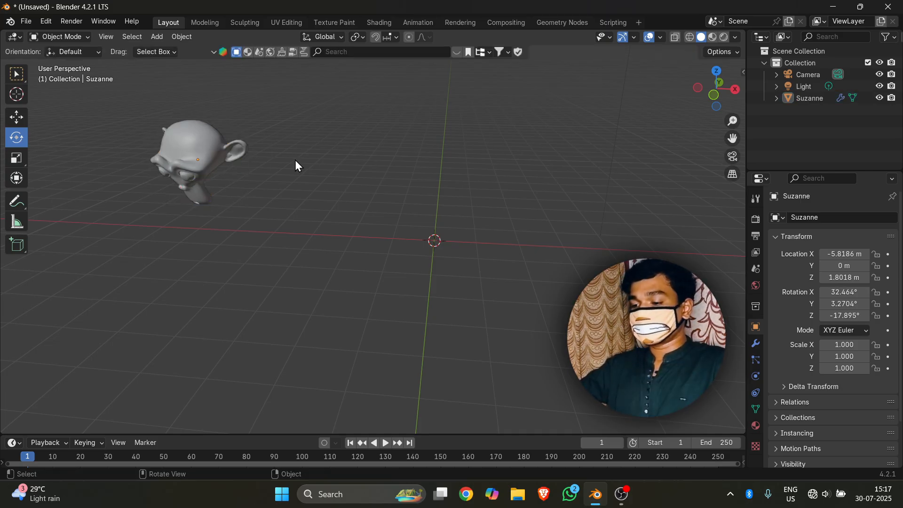
scroll(202, 171, up, 3)
scroll(212, 188, down, 4)
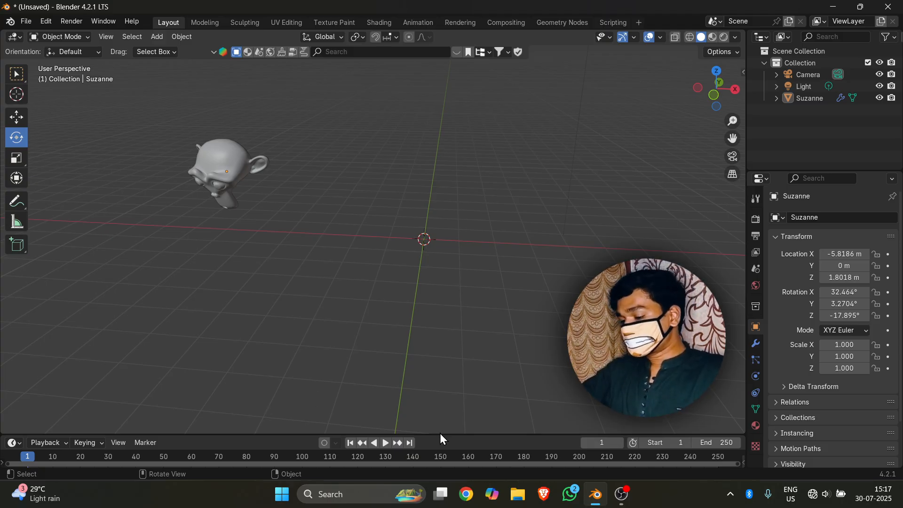
Enlarge the timeline area and delete the camera and the light from the scene
drag(445, 433, 446, 348)
middle_drag(269, 209, 256, 141)
click(217, 142)
scroll(130, 185, down, 6)
drag(545, 123, 483, 184)
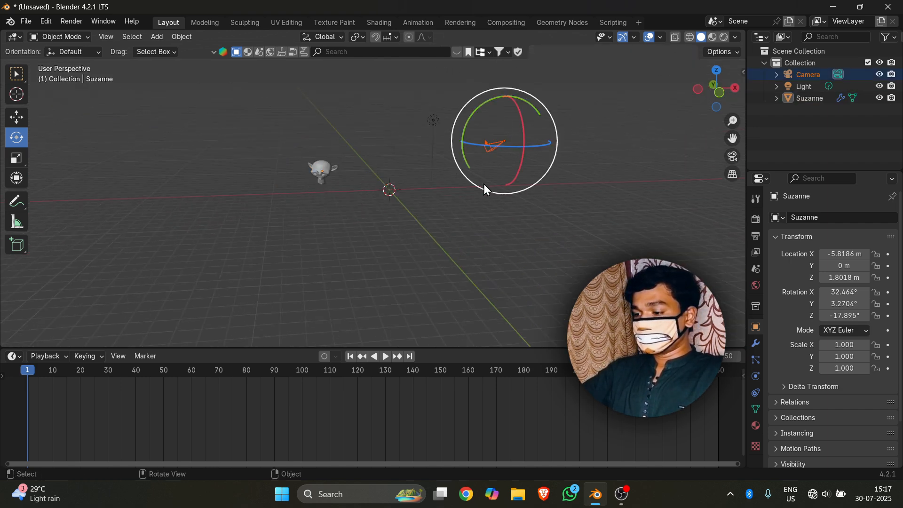
drag(437, 88, 388, 165)
click(537, 153)
scroll(537, 154, down, 3)
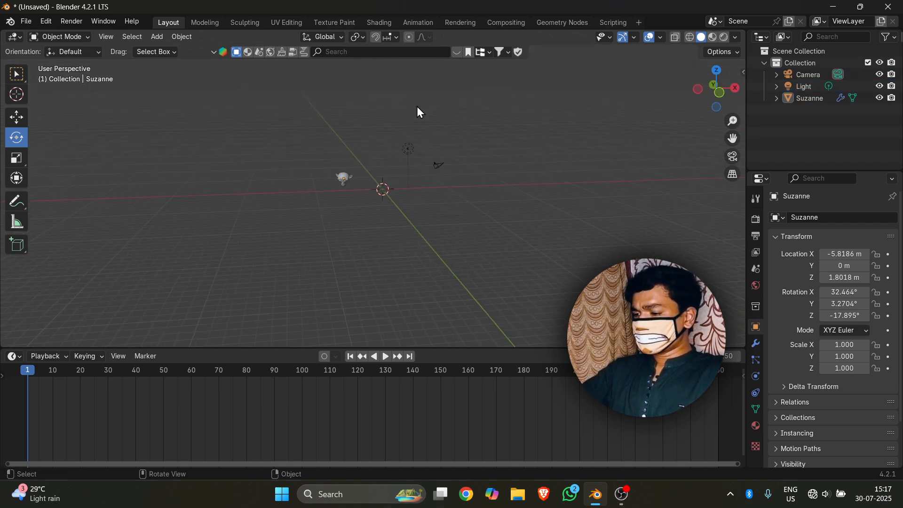
drag(410, 104, 461, 202)
key(Delete)
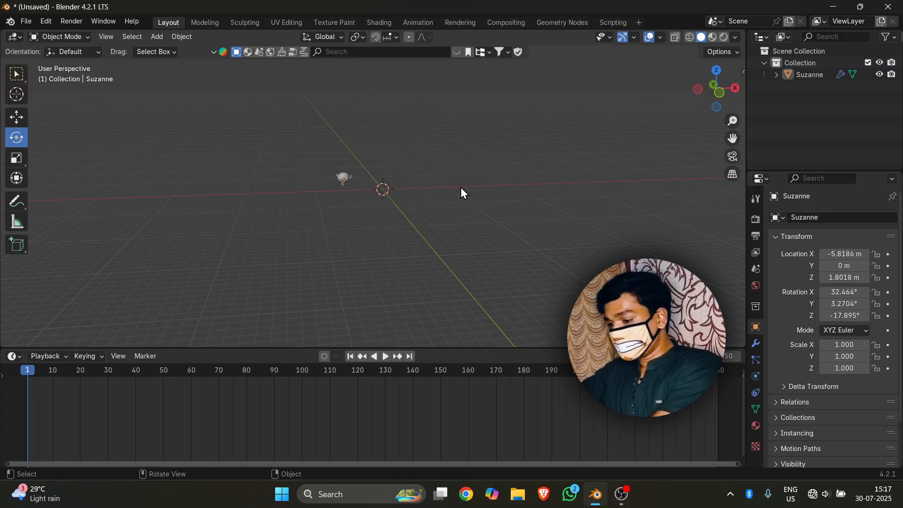
Select the monkey head and insert a keyframe for its location, rotation and scale at frame 1
scroll(287, 129, up, 3)
middle_drag(310, 134, 387, 195)
scroll(329, 173, up, 2)
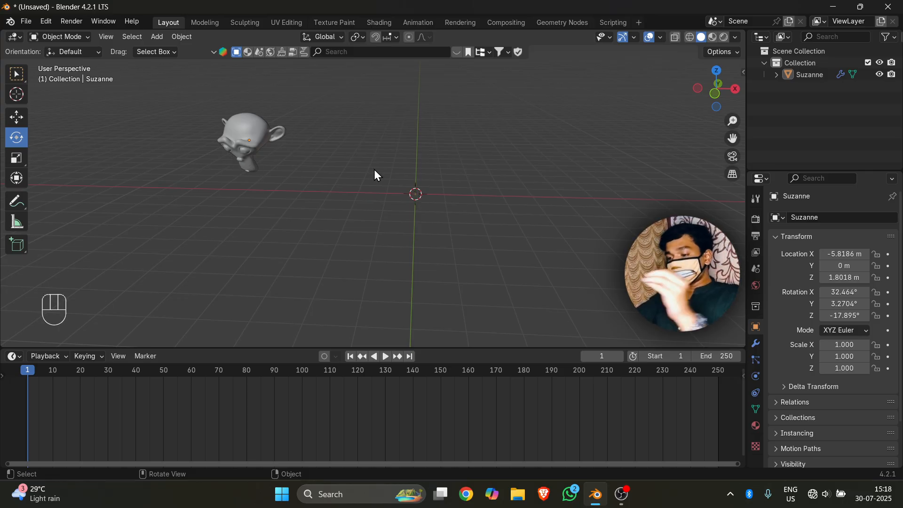
click(244, 147)
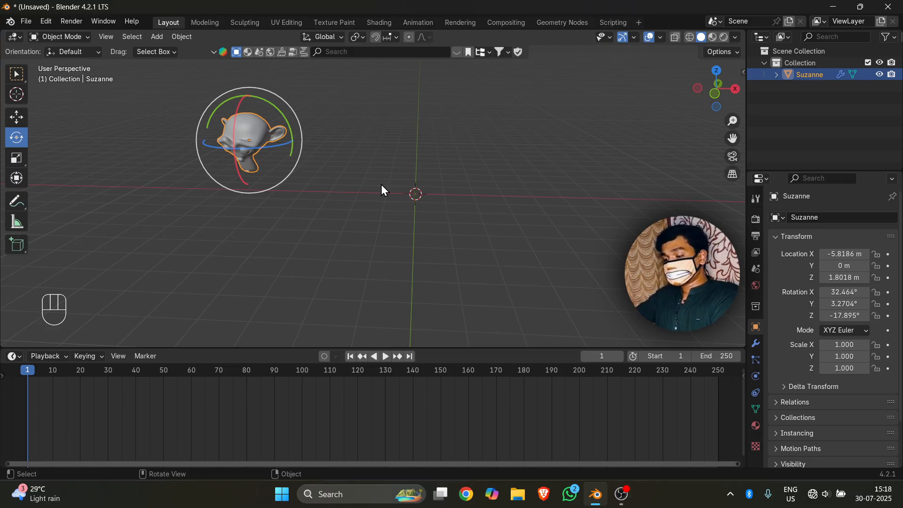
key(i)
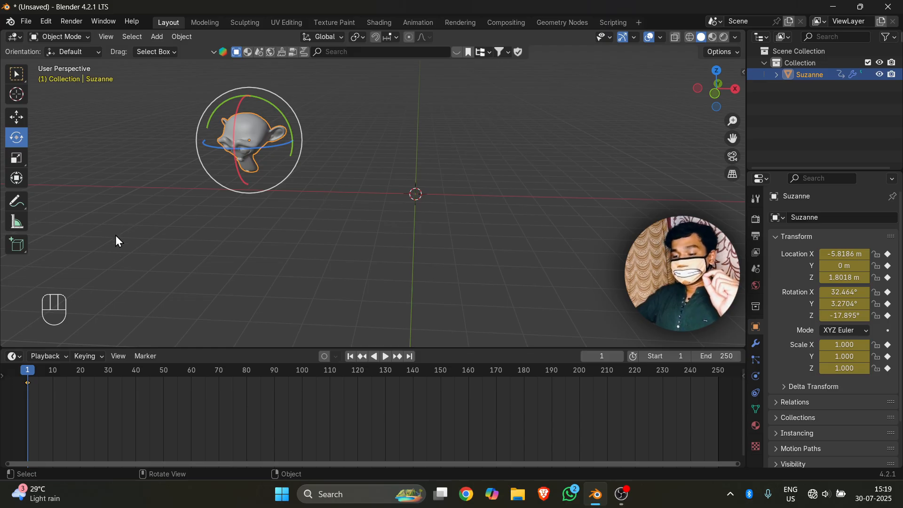
Go to frame 30 and move the monkey head along the X axis to about 4.34 m
click(108, 370)
click(16, 116)
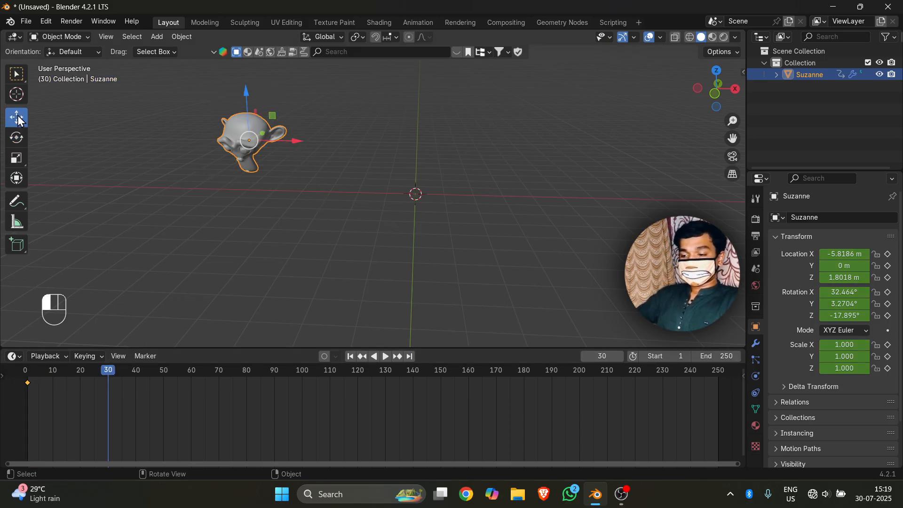
drag(292, 140, 593, 130)
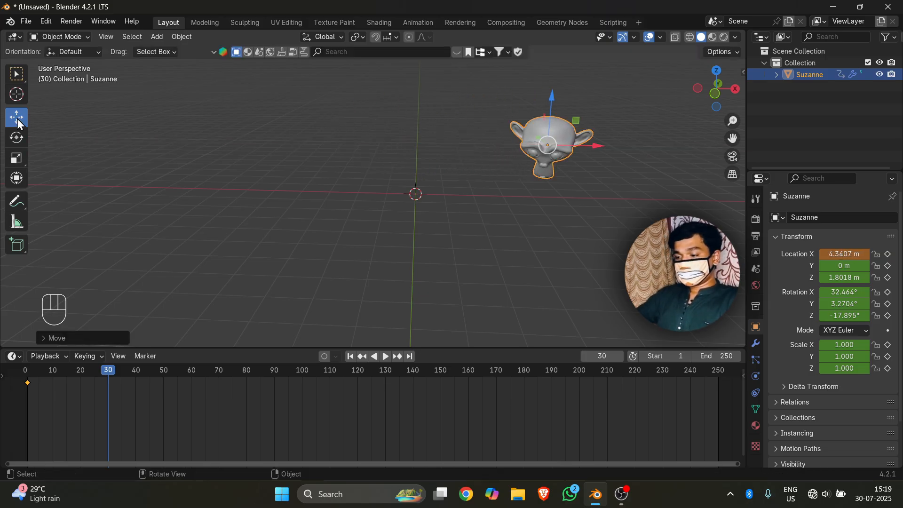
Freely rotate the monkey head to about -6.7° X, -50.3° Y and -56.1° Z and keyframe this pose at frame 30
click(16, 137)
drag(525, 121, 509, 108)
click(511, 166)
scroll(512, 167, up, 1)
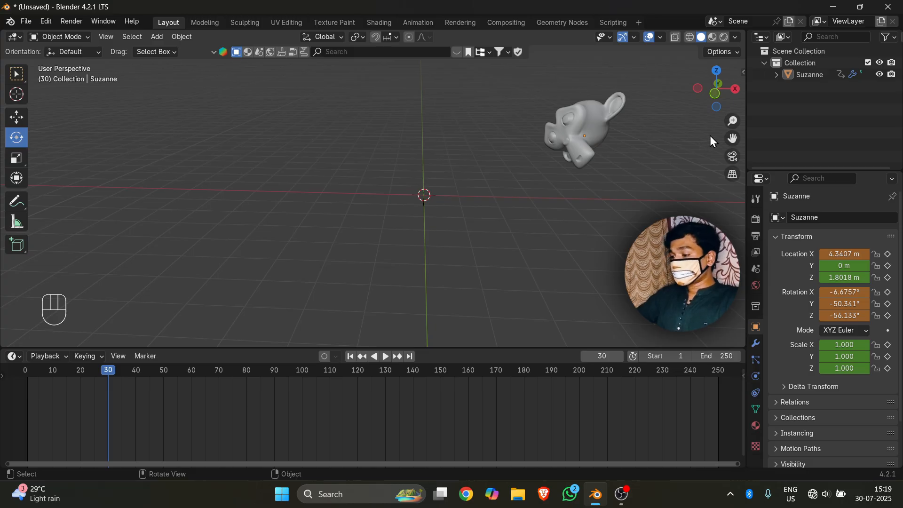
drag(740, 140, 690, 156)
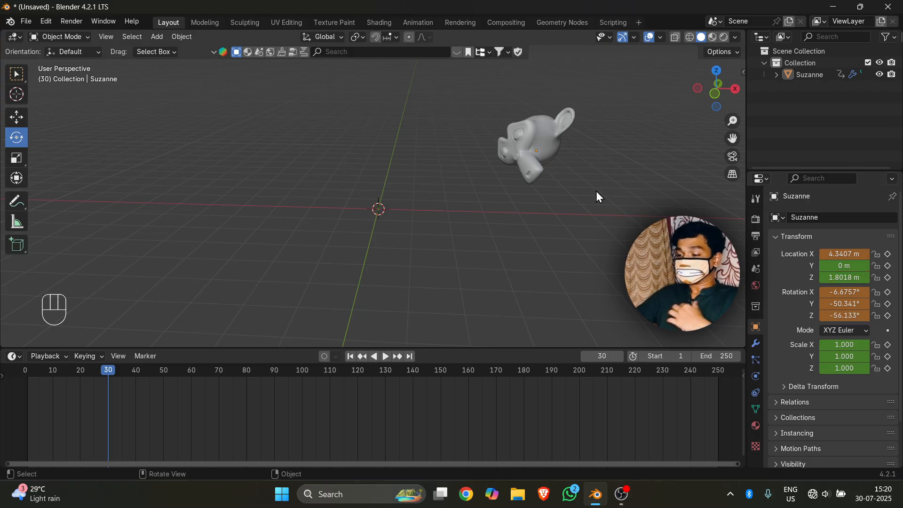
click(559, 144)
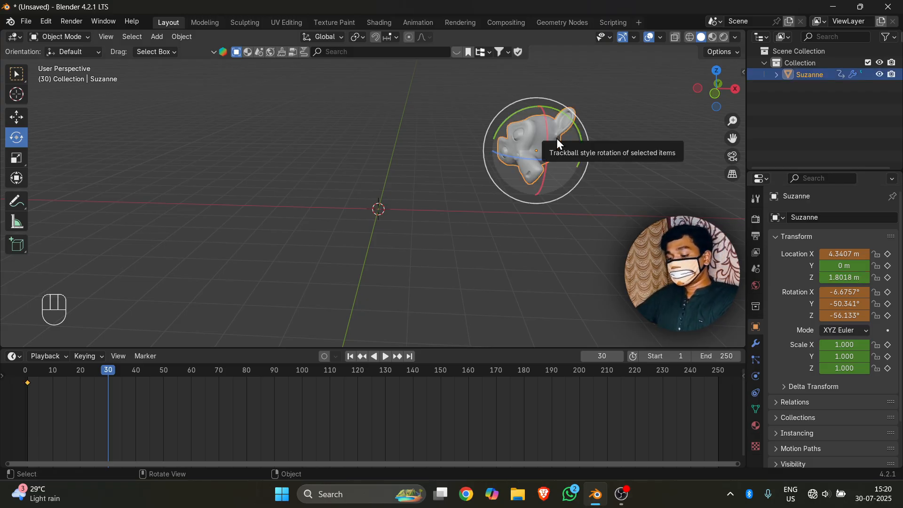
key(i)
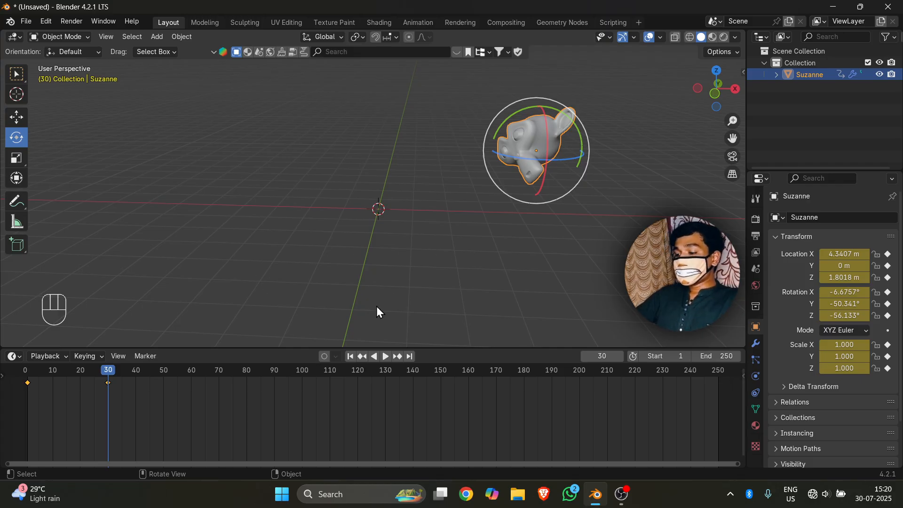
Play the animation repeatedly from its beginning and scrub past the last keyframe to examine the motion between the two poses
drag(104, 372, 28, 371)
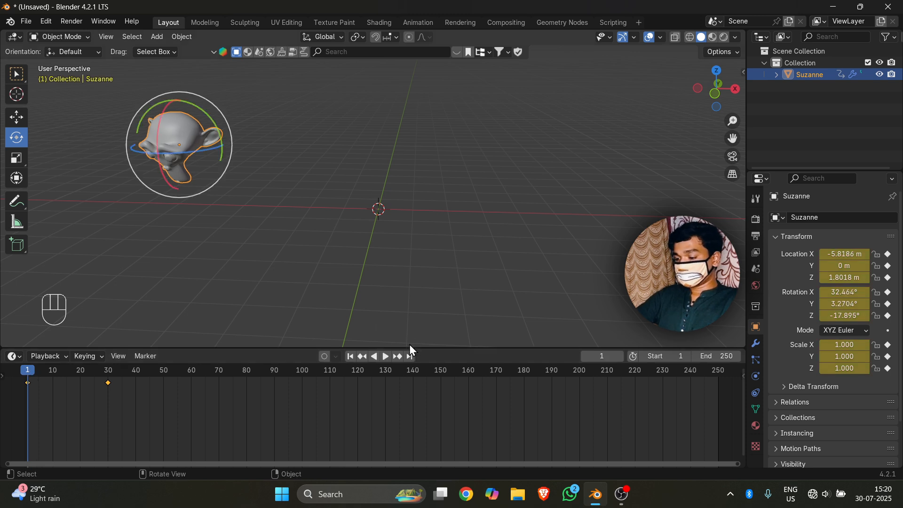
click(386, 357)
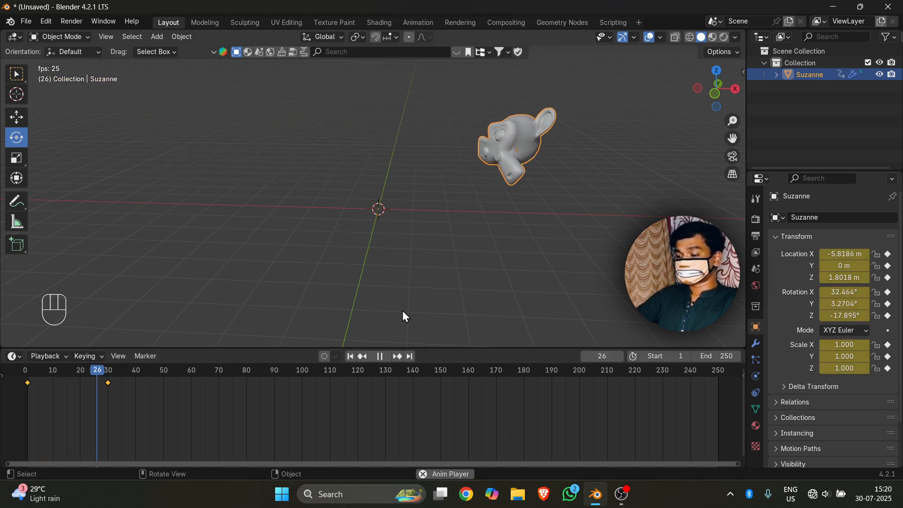
click(380, 358)
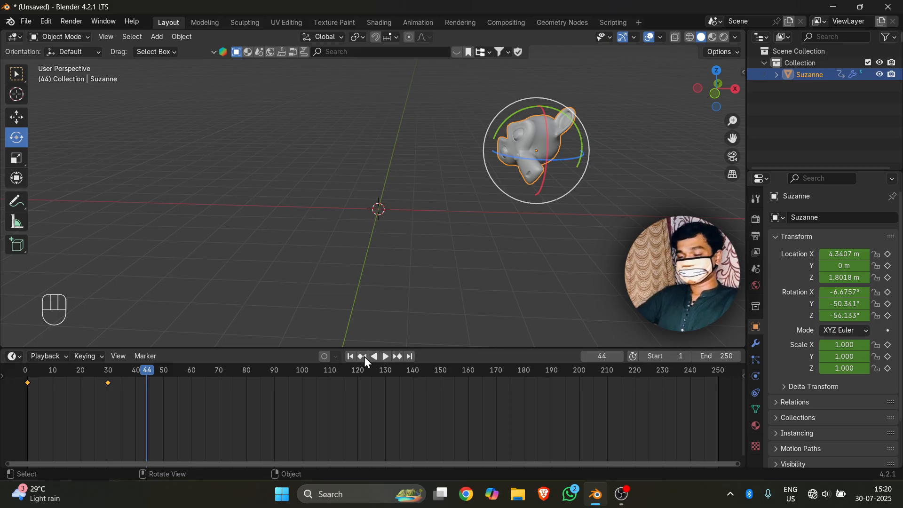
drag(179, 374, 39, 371)
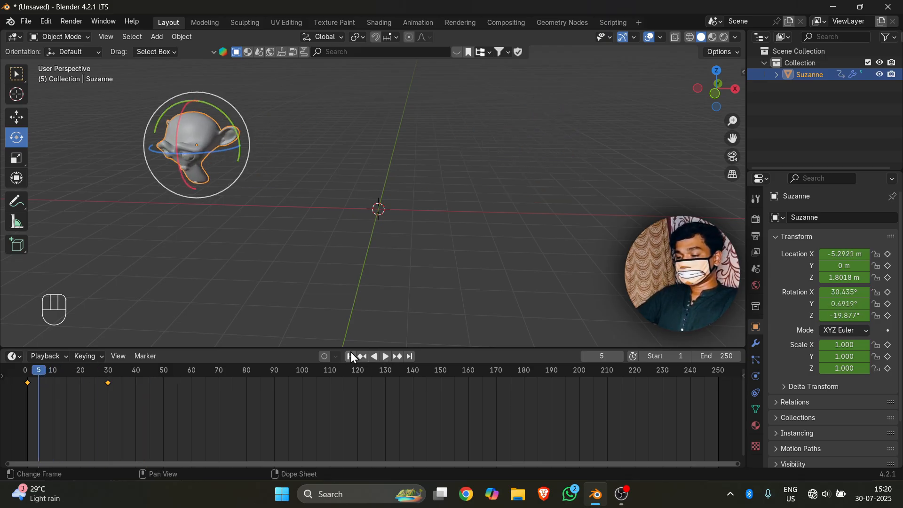
click(387, 357)
click(387, 357)
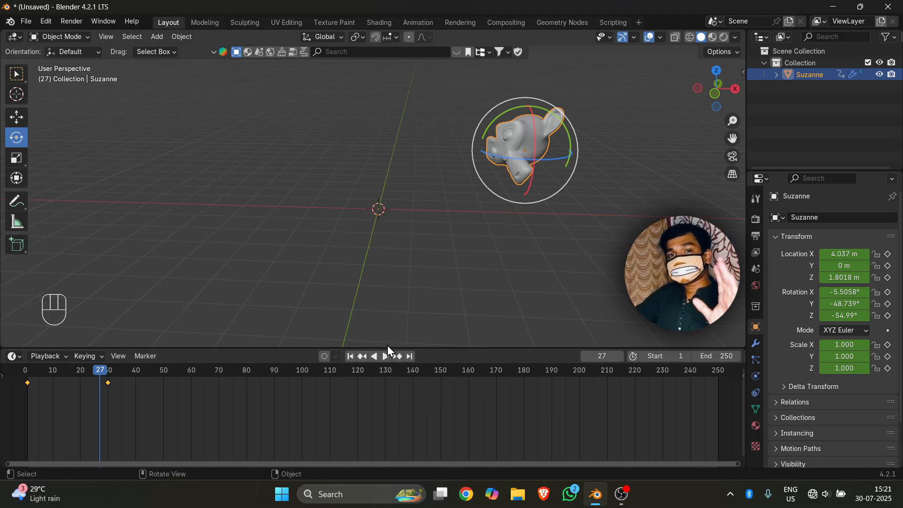
drag(61, 367, 28, 382)
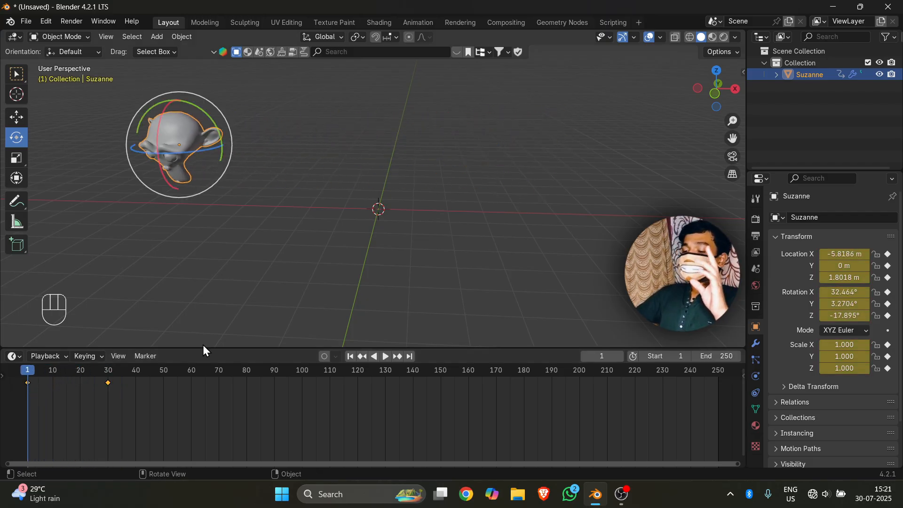
click(385, 356)
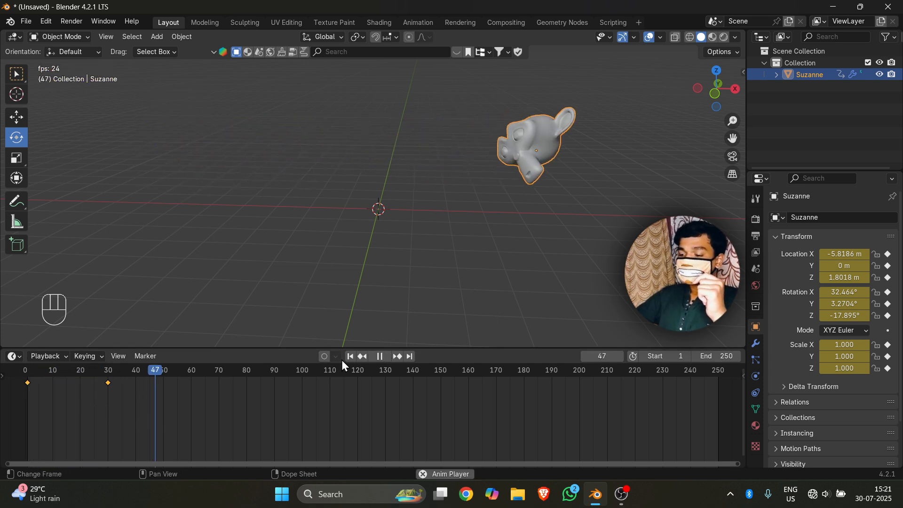
click(379, 356)
drag(210, 371, 397, 394)
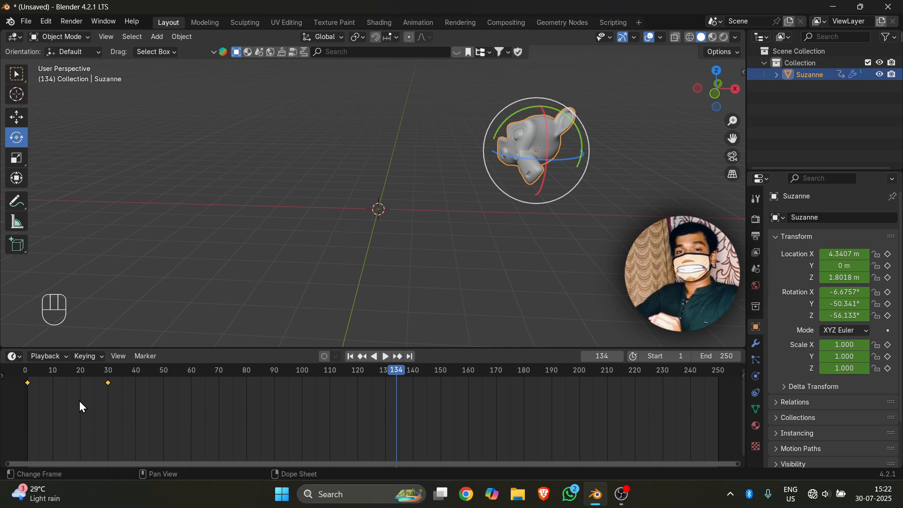
Set the animation's end frame to 30
click(721, 357)
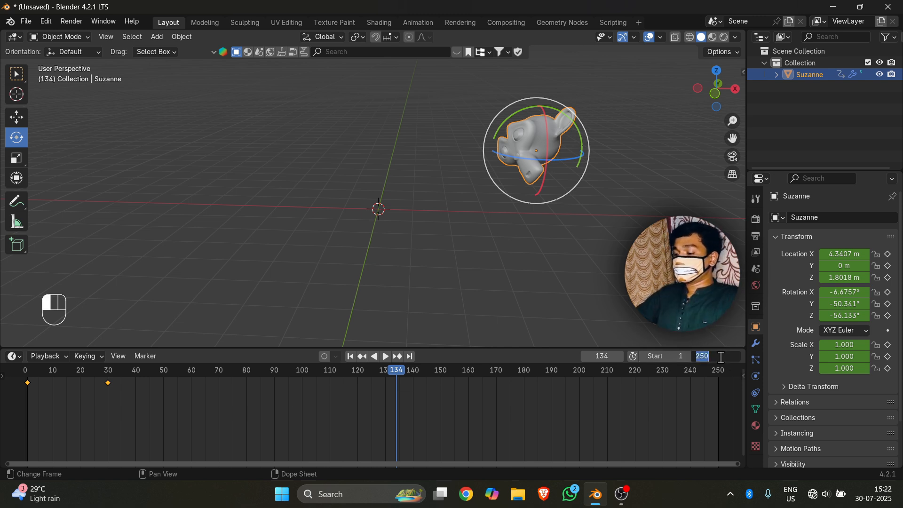
text(30)
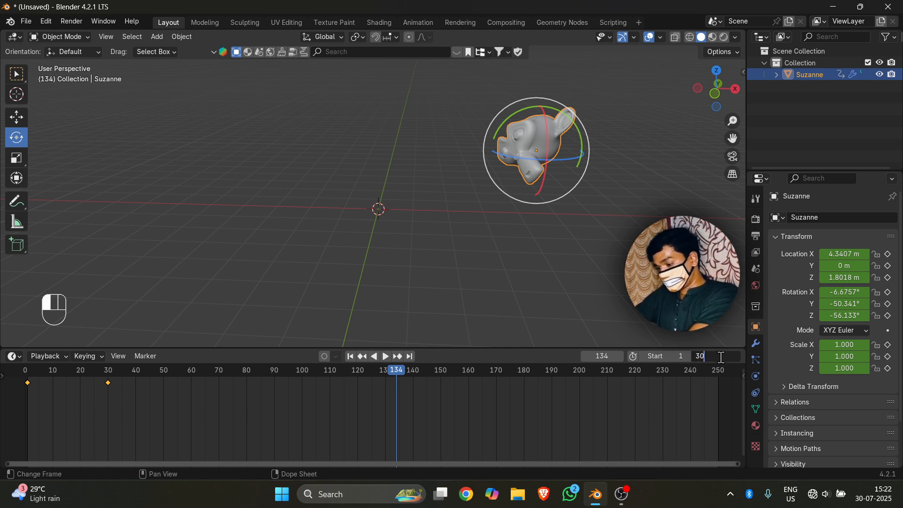
key(Return)
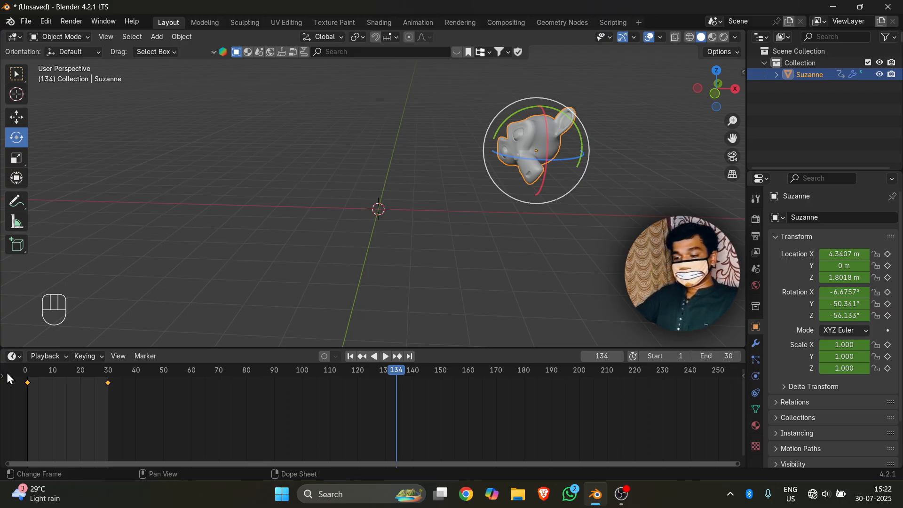
Rewind to the start and play the shortened frame range in a loop, stopping at frame 30
drag(133, 369, 25, 371)
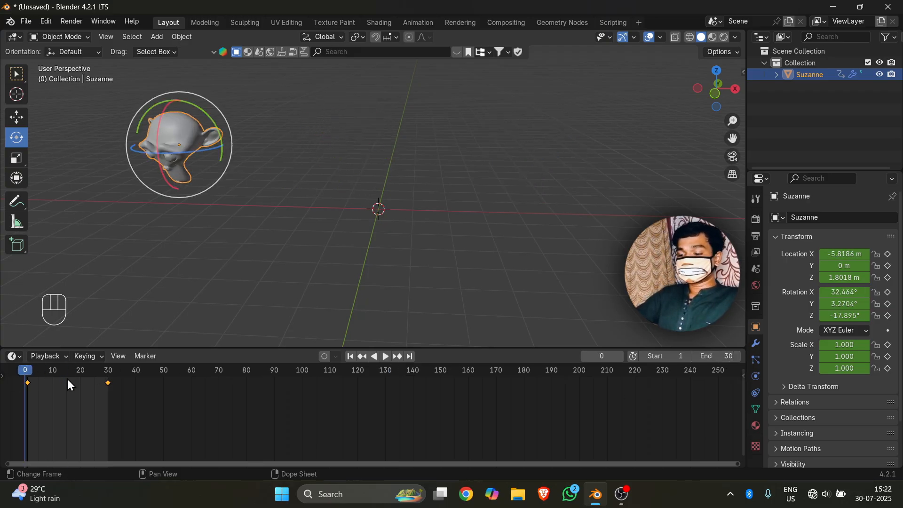
click(384, 356)
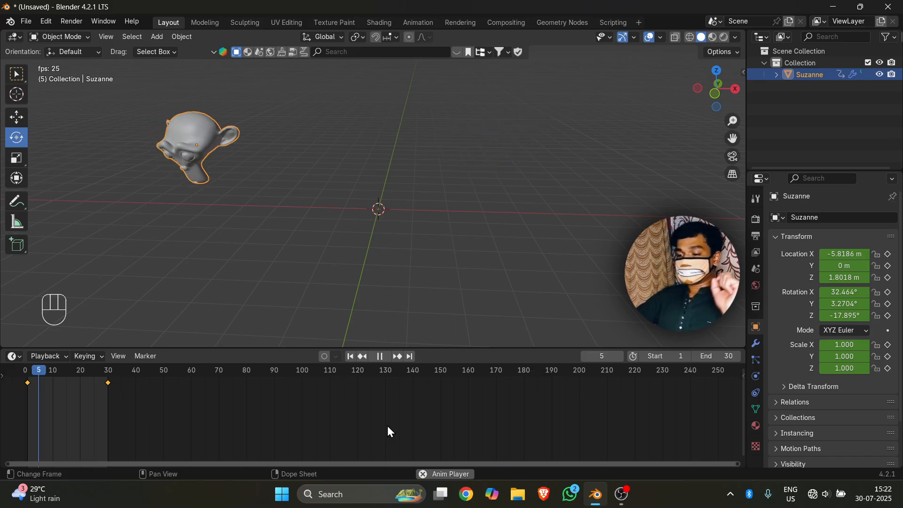
click(381, 356)
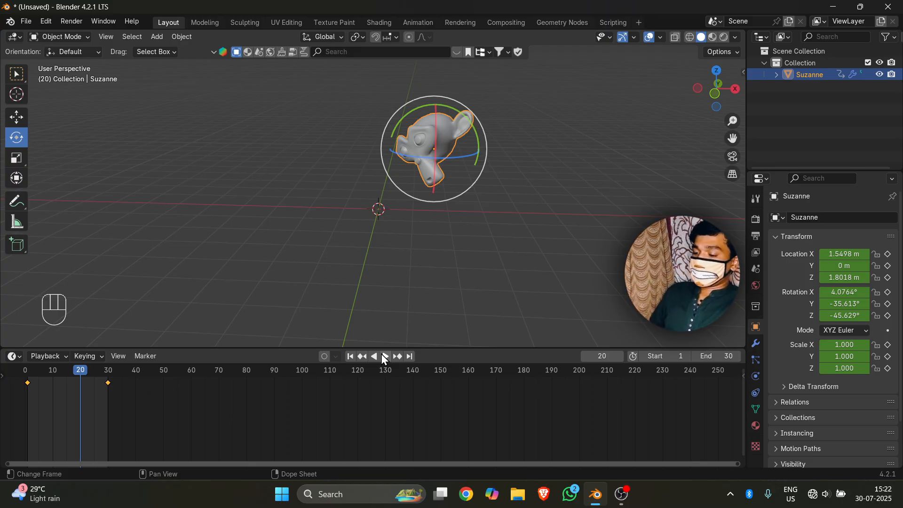
click(385, 357)
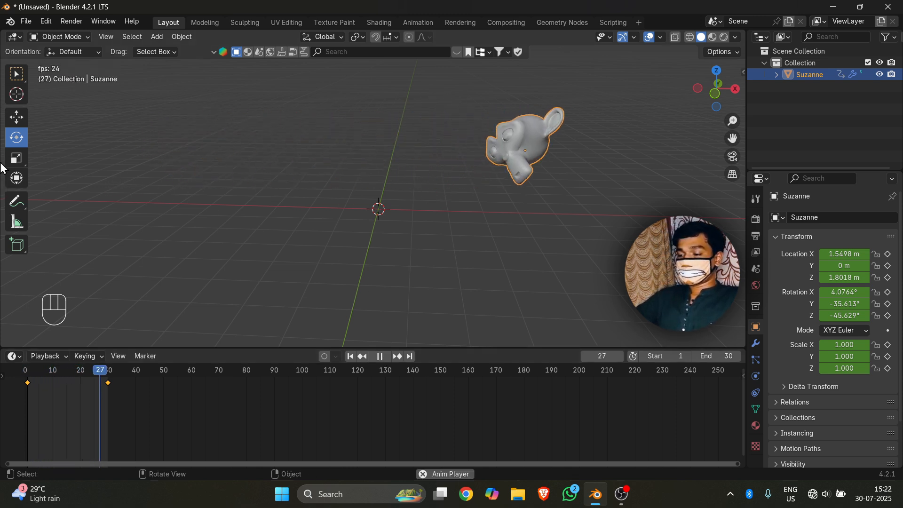
key(space)
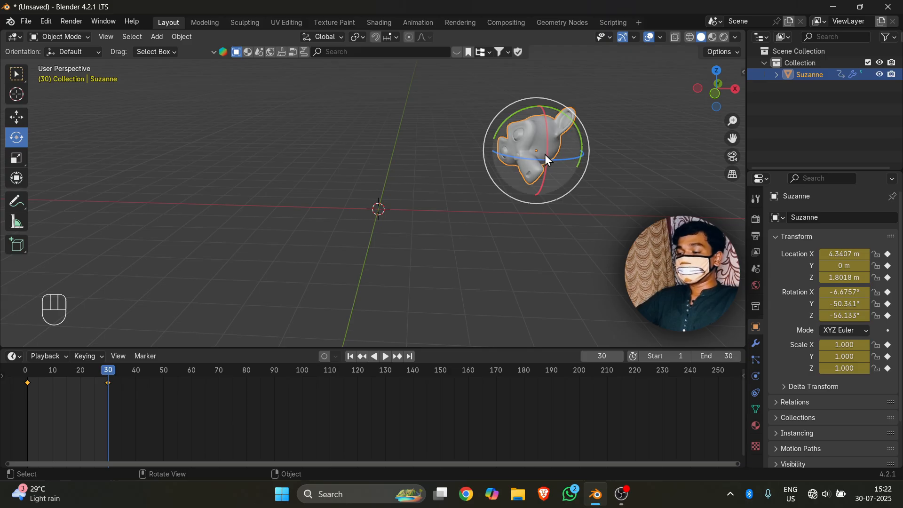
Set the animation's end frame to 35 and play the extended frame range to check it
click(724, 356)
text(35)
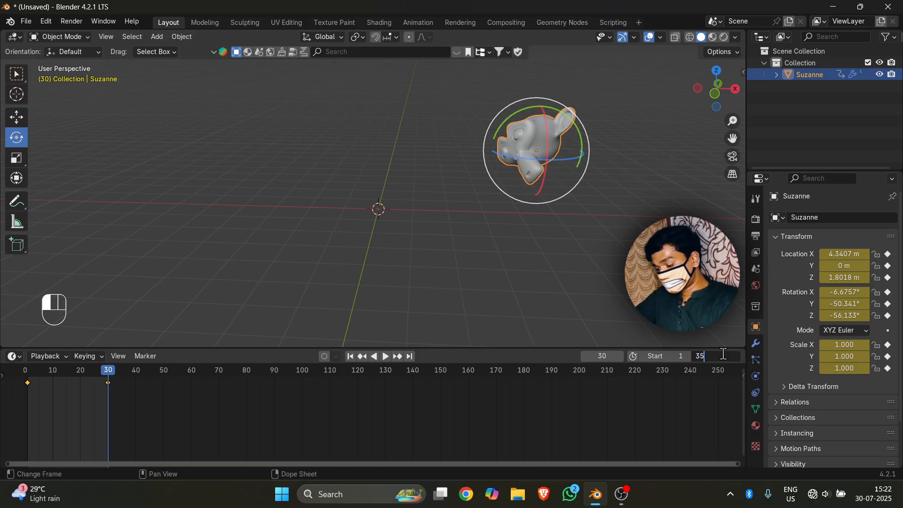
key(Return)
key(space)
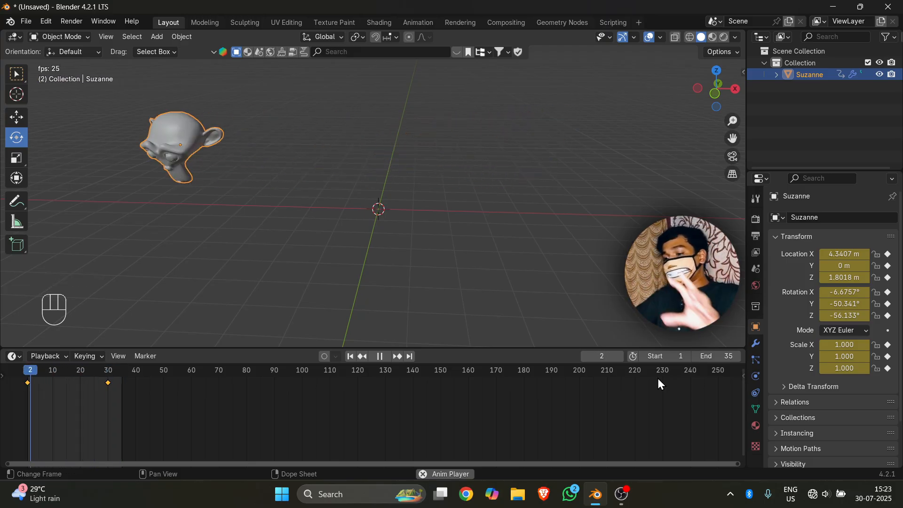
key(Escape)
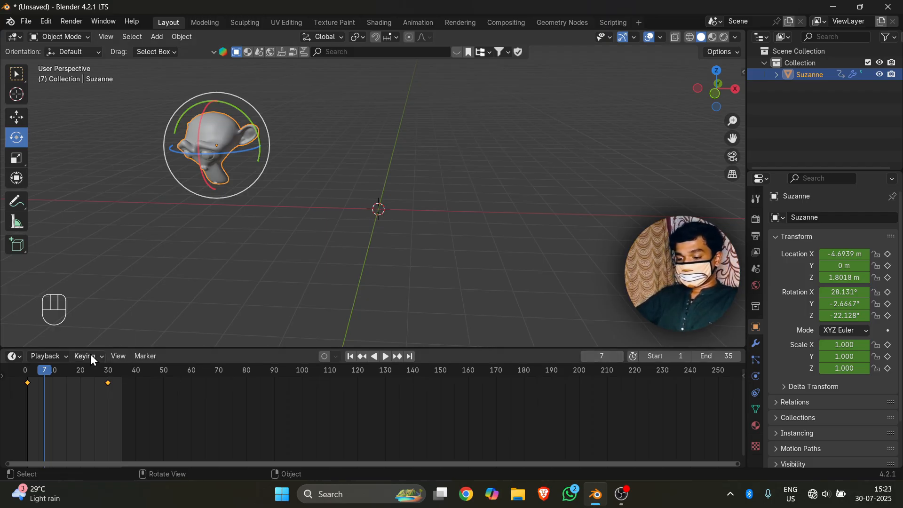
Insert an in-between keyframe for the monkey head's pose at frame 14
click(64, 371)
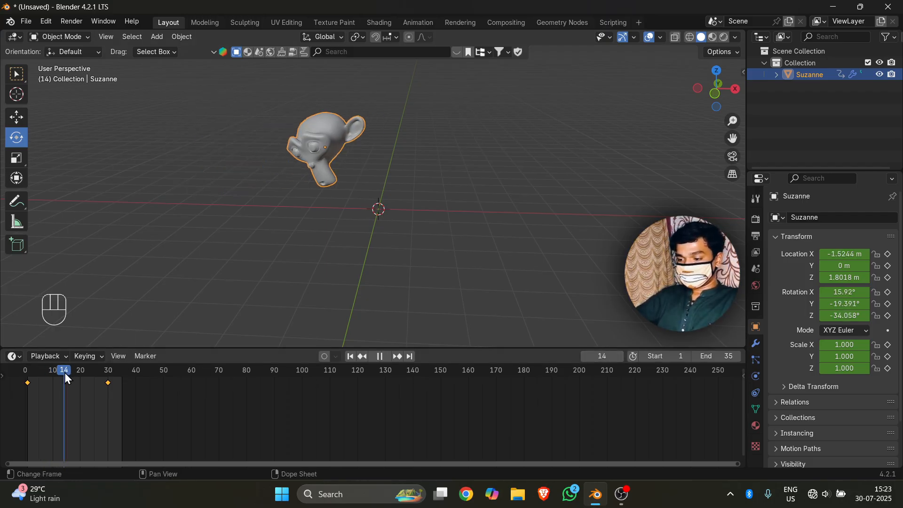
key(i)
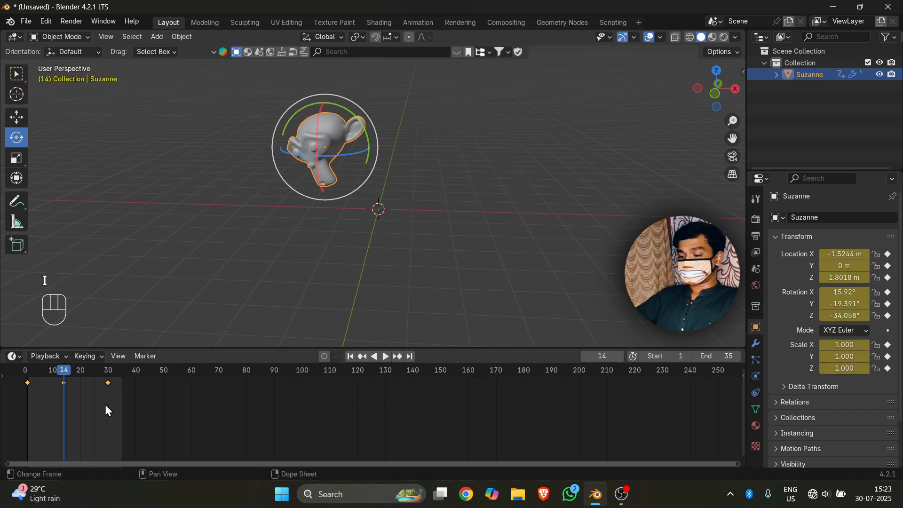
Scrub through the animated frames and select the first and last keyframes in turn to review them
click(36, 371)
drag(34, 369, 112, 364)
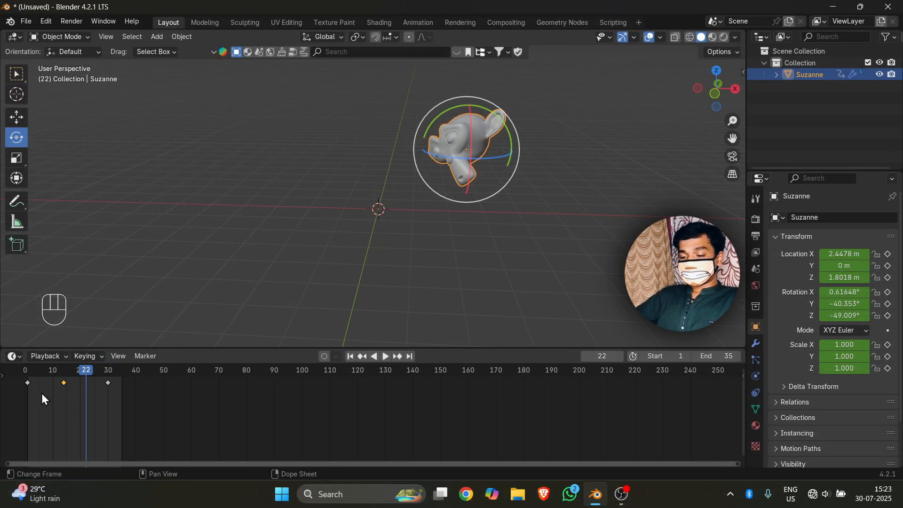
drag(41, 394, 20, 379)
drag(104, 388, 123, 395)
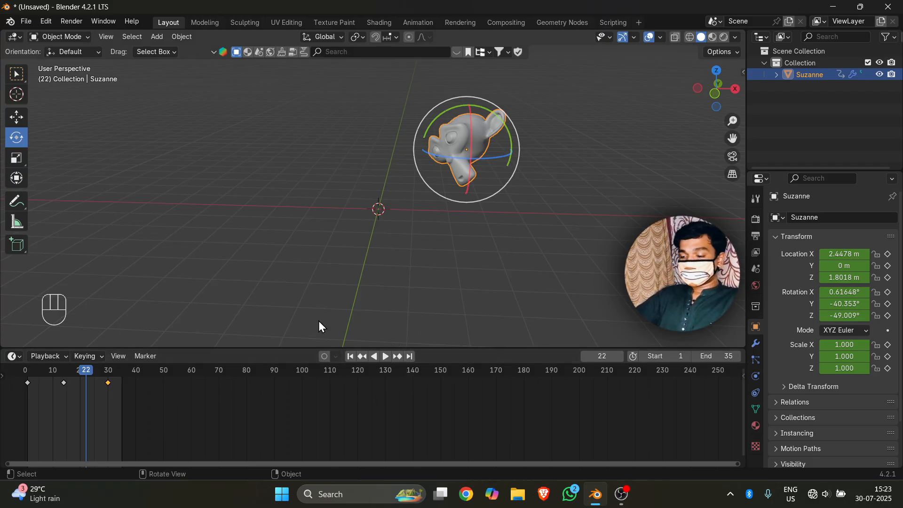
Rewind to the first frame, scrub ahead, jump back to the previous keyframe, and play the animation in reverse and forward
click(350, 358)
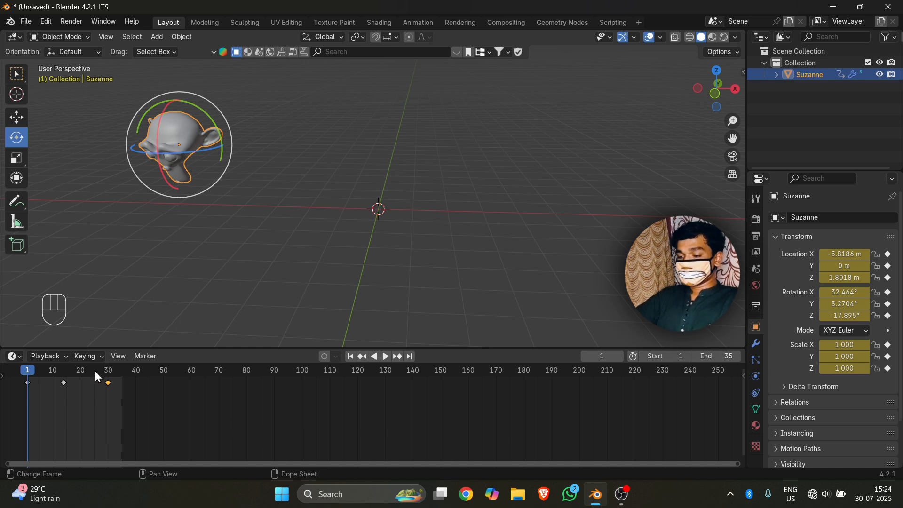
drag(79, 373, 89, 372)
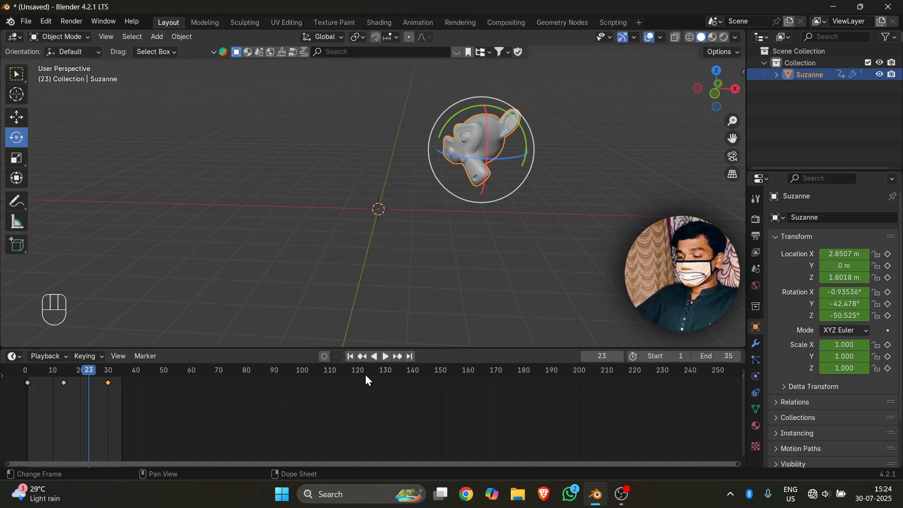
click(362, 357)
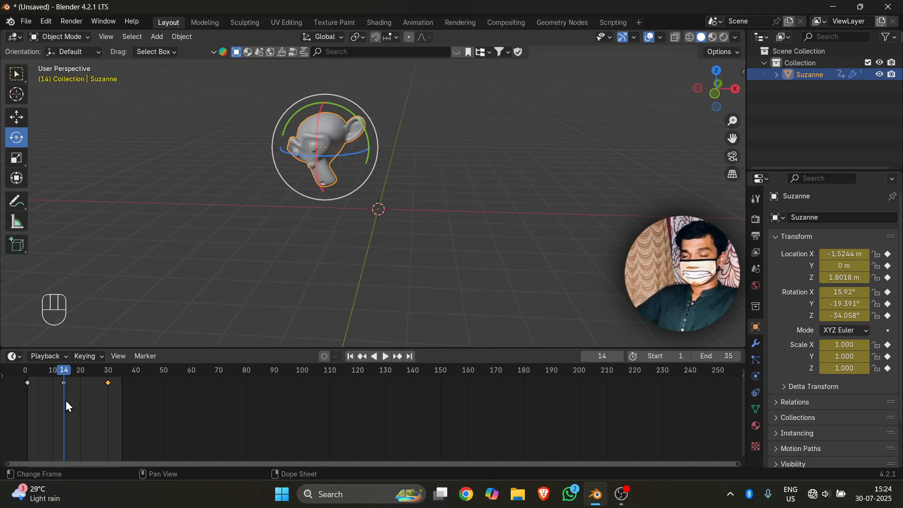
click(373, 357)
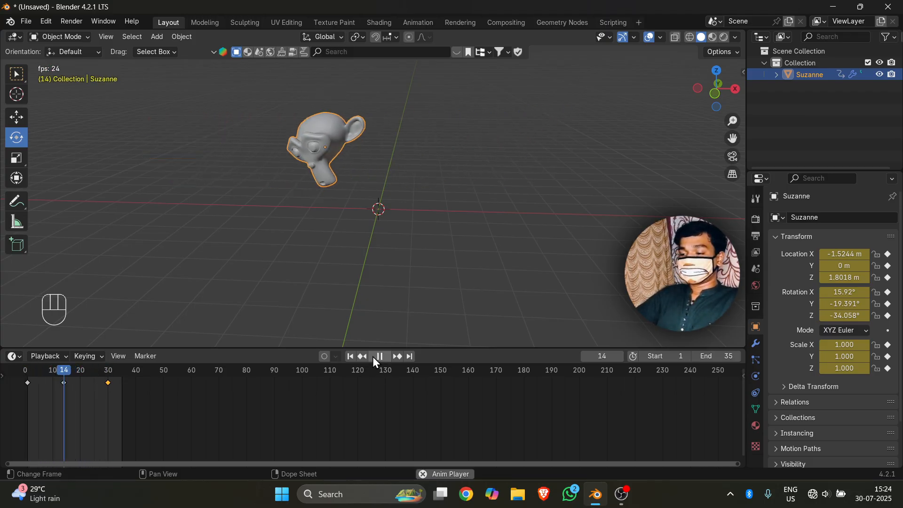
click(382, 357)
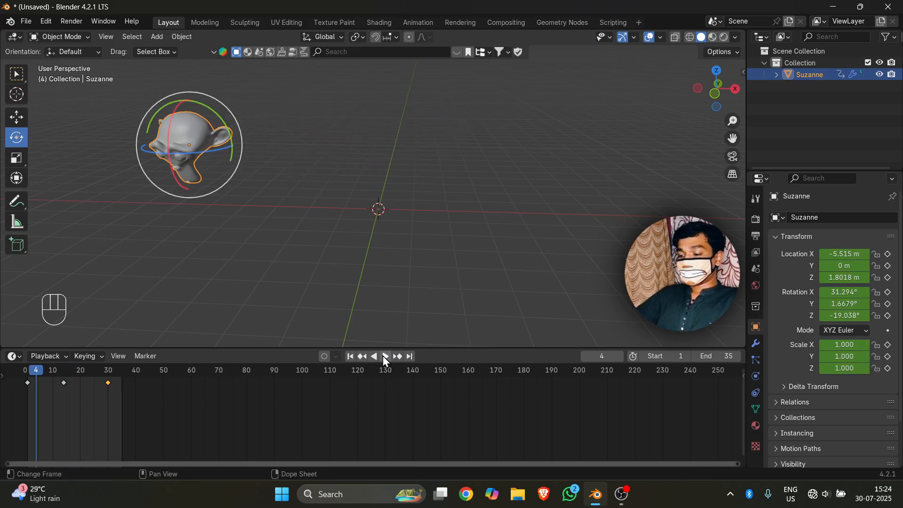
click(384, 357)
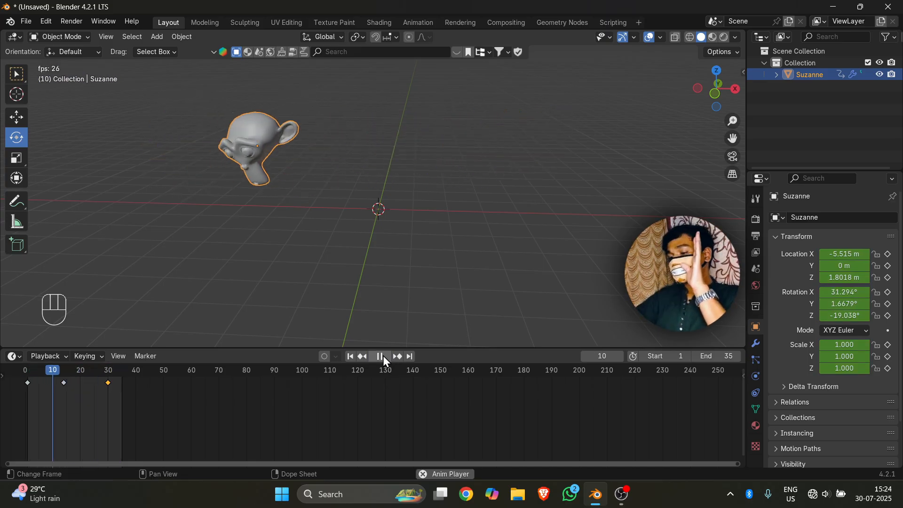
click(383, 355)
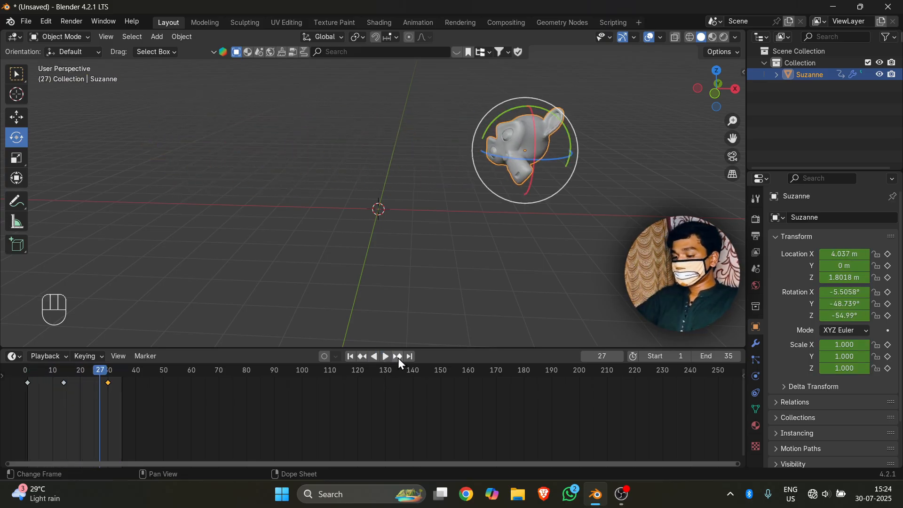
Scrub back to frame 6, jump to the next keyframe and to the end frame, and briefly run the playback
drag(102, 371, 42, 370)
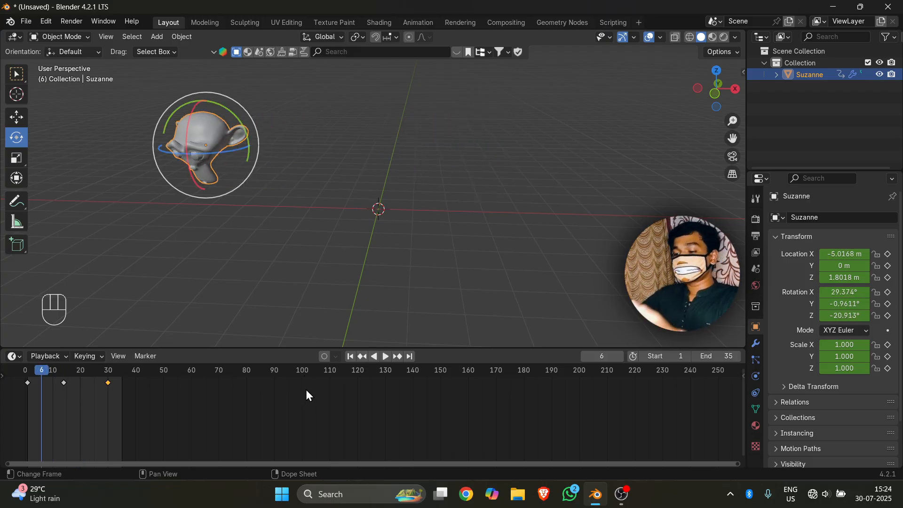
click(398, 356)
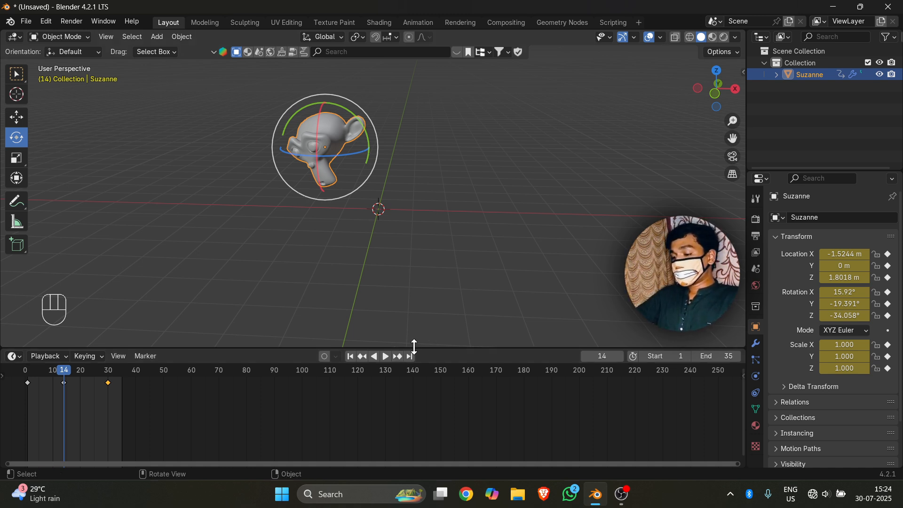
click(412, 356)
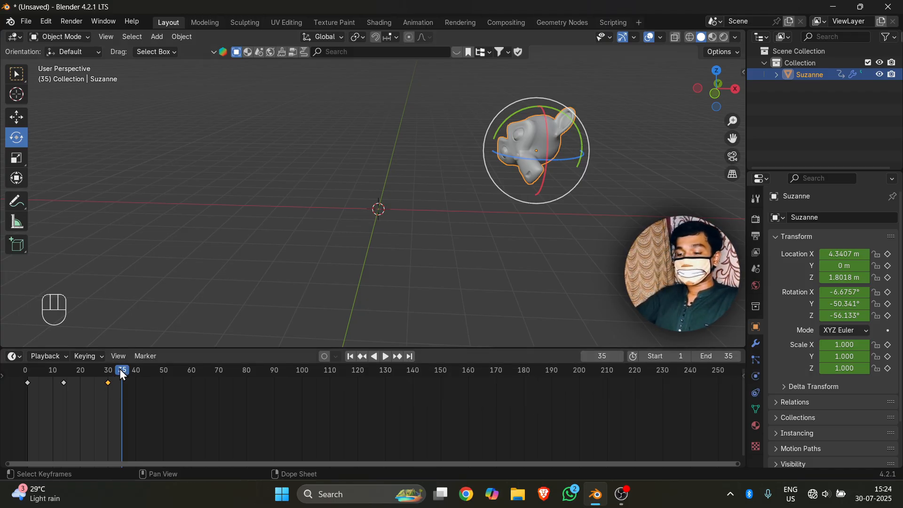
key(space)
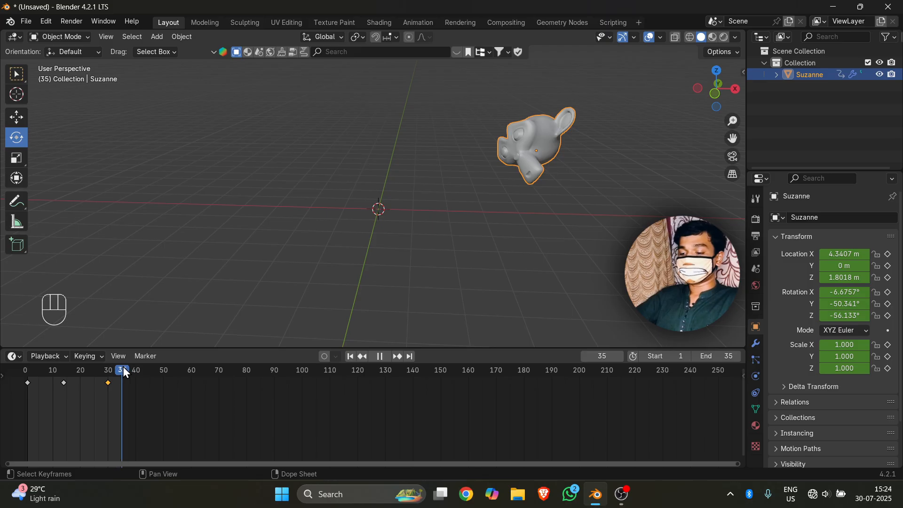
key(space)
Enlarge the timeline area's height
drag(209, 347, 233, 308)
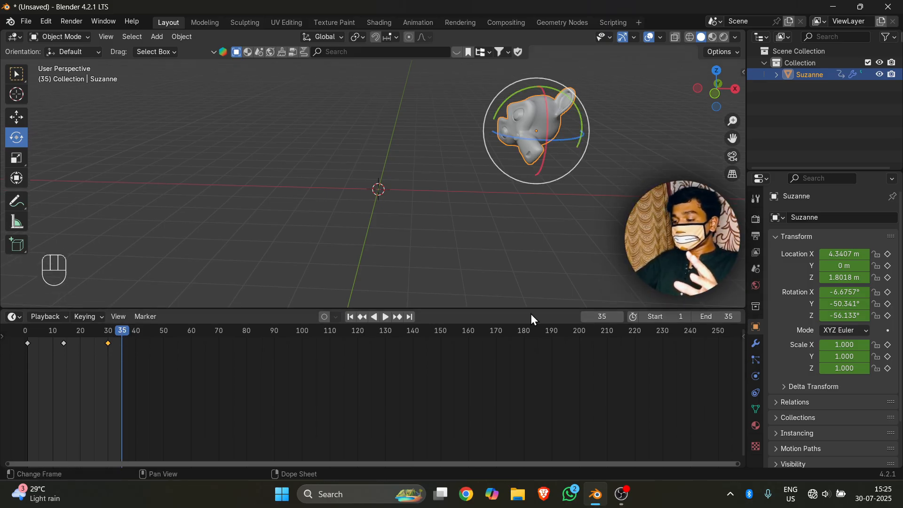
click(608, 316)
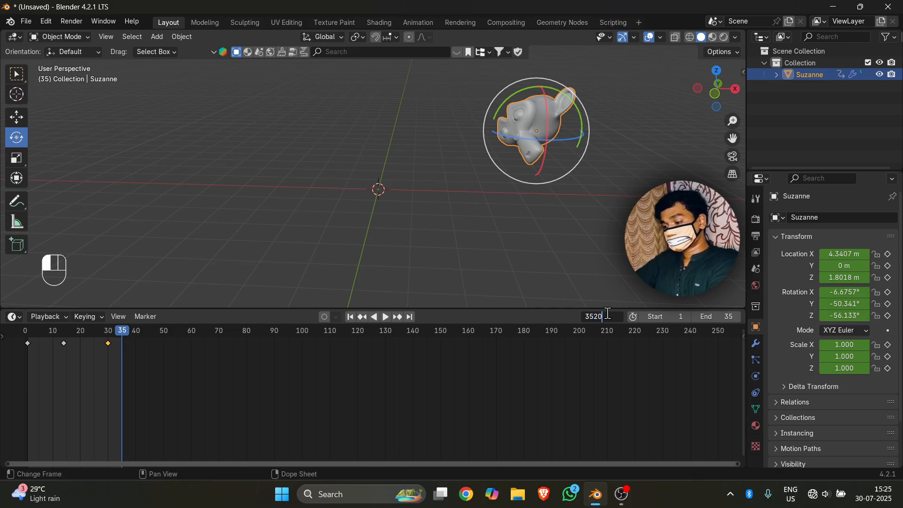
text(20)
key(Return)
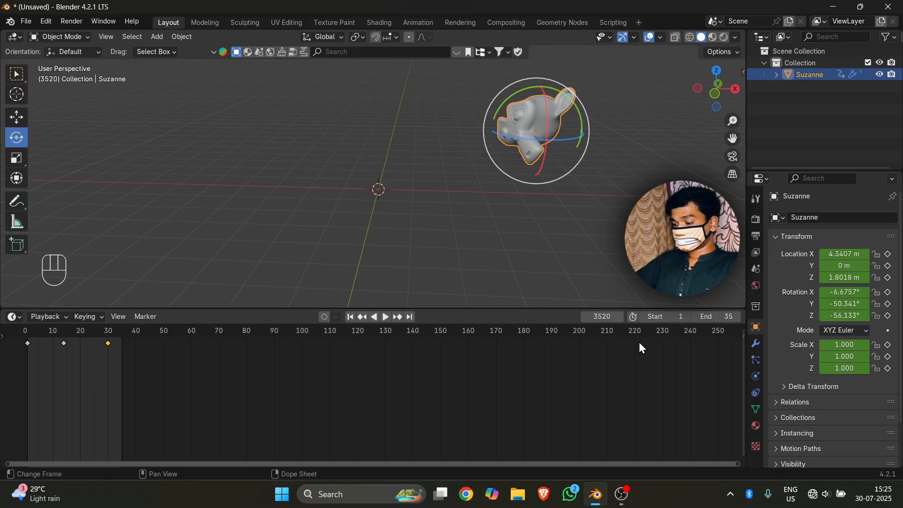
Set the current frame to 20
click(601, 316)
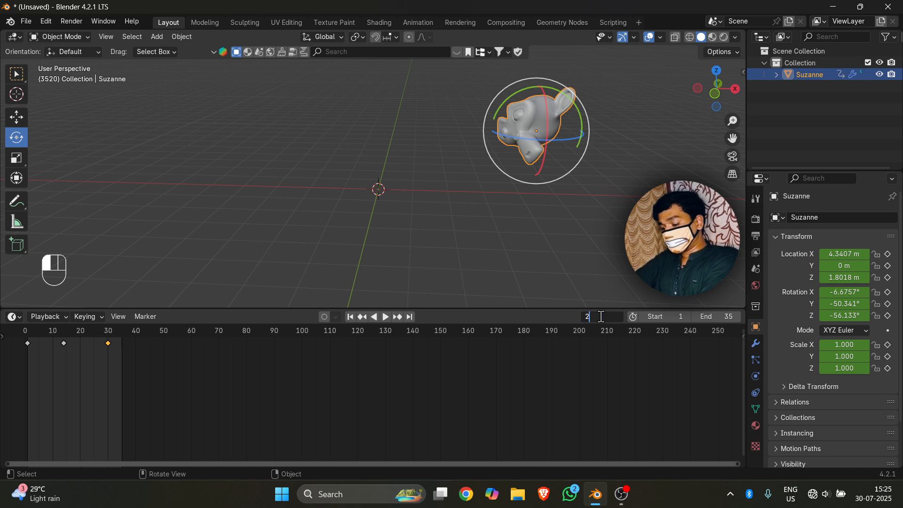
text(20)
key(Return)
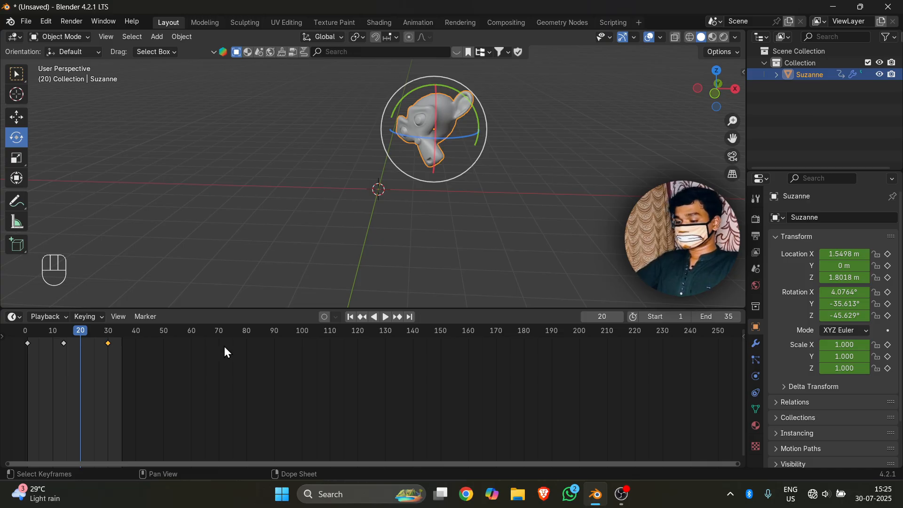
Scrub to frame 23, view the monkey head up close and examine its Relations properties
mouse_move(81, 328)
mouse_down()
mouse_move(304, 357)
mouse_move(292, 332)
mouse_move(90, 328)
mouse_up()
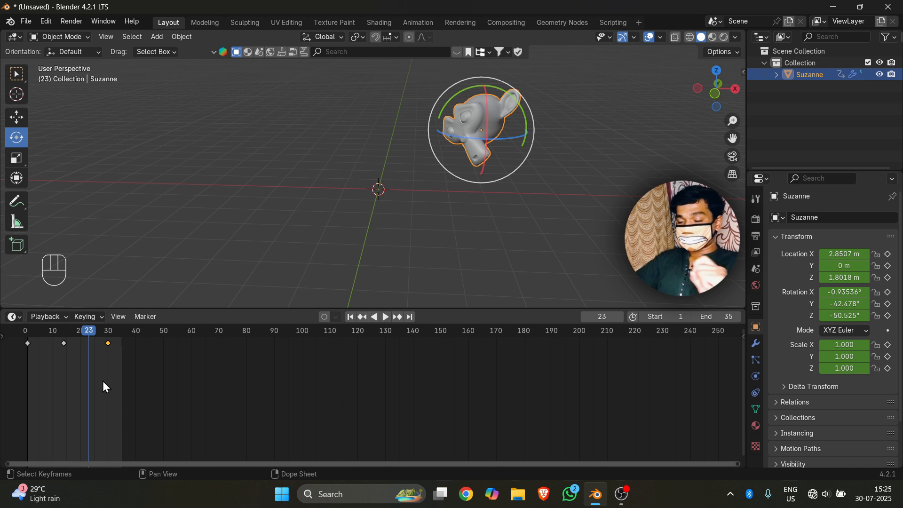
drag(91, 340, 63, 331)
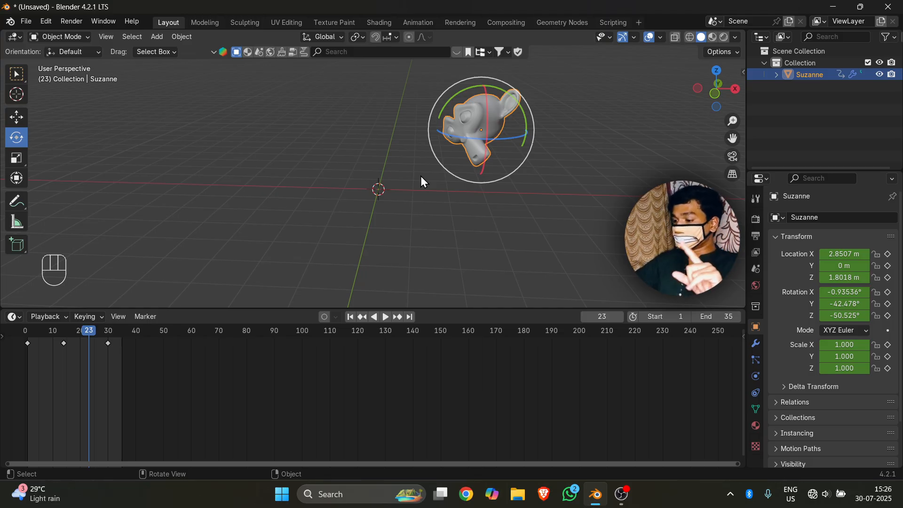
scroll(663, 147, up, 5)
drag(733, 137, 569, 219)
scroll(569, 136, down, 2)
scroll(621, 202, up, 1)
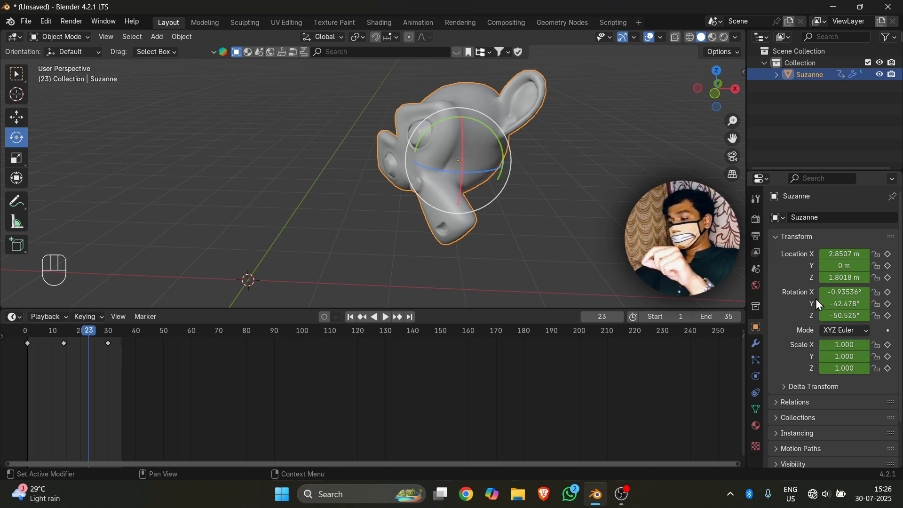
click(787, 404)
scroll(794, 364, down, 5)
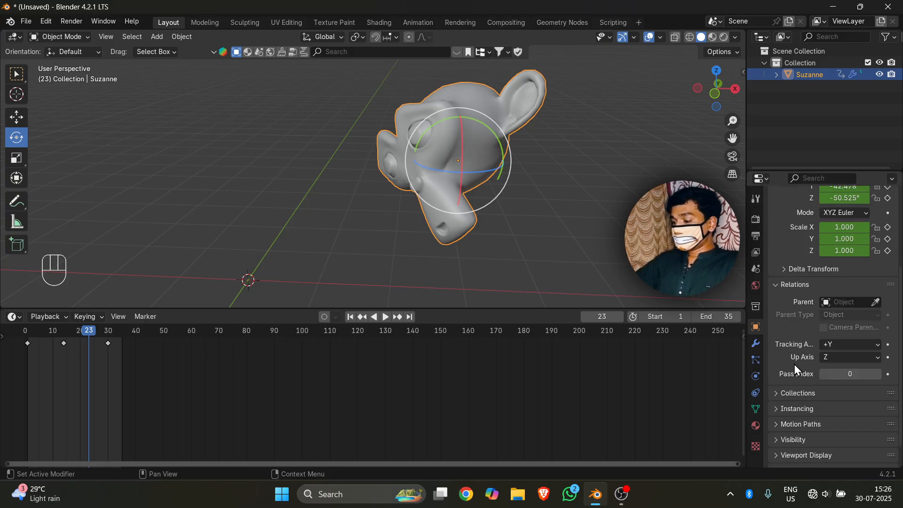
click(787, 284)
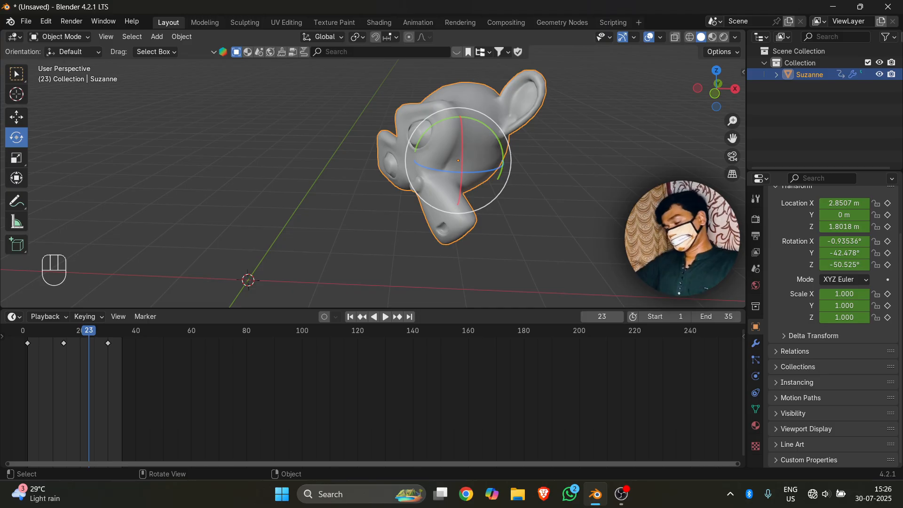
scroll(206, 278, down, 3)
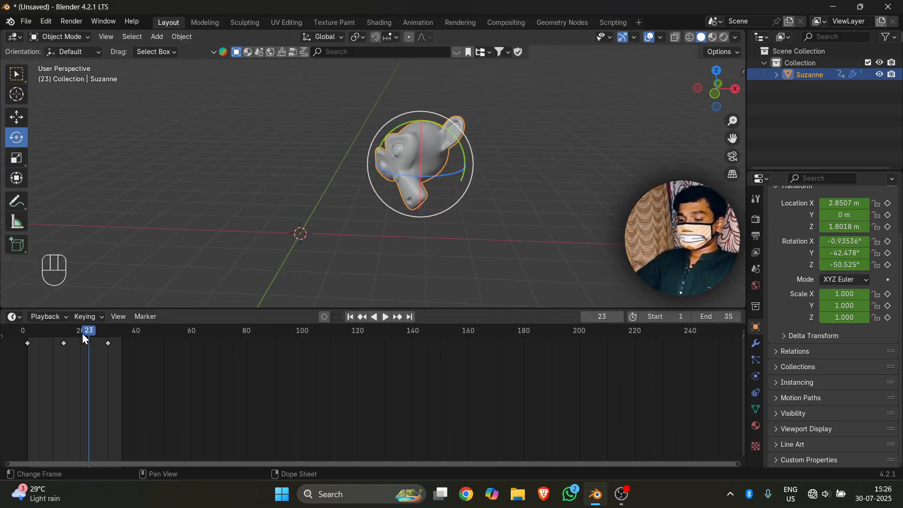
Return to frame 1 and add a new material to the monkey head
drag(82, 333, 27, 335)
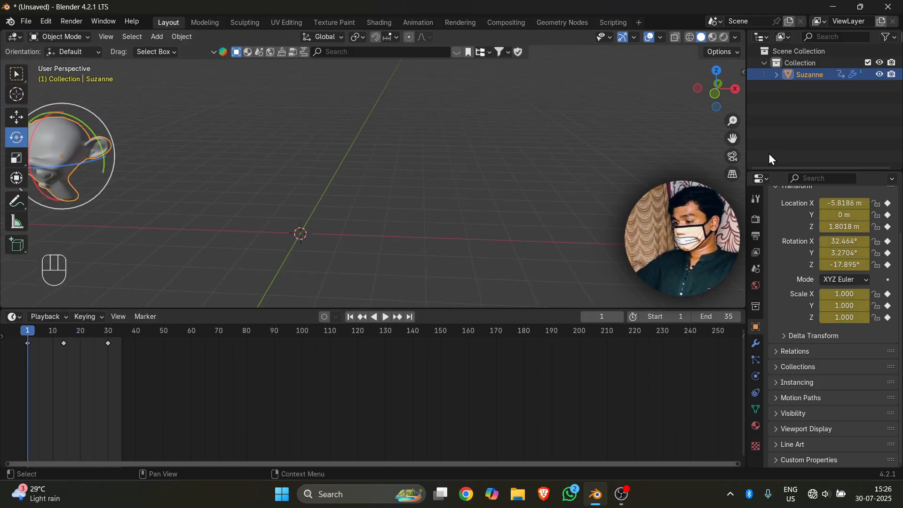
drag(732, 139, 787, 108)
click(755, 425)
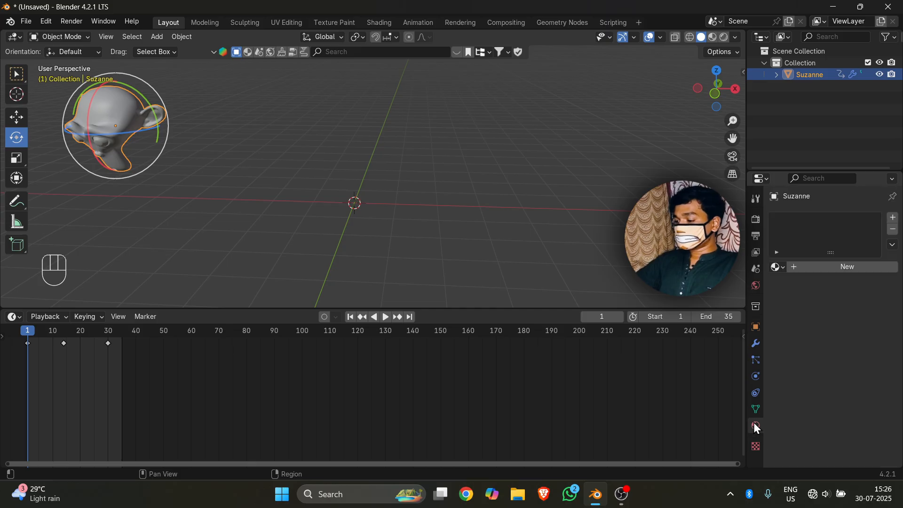
click(847, 267)
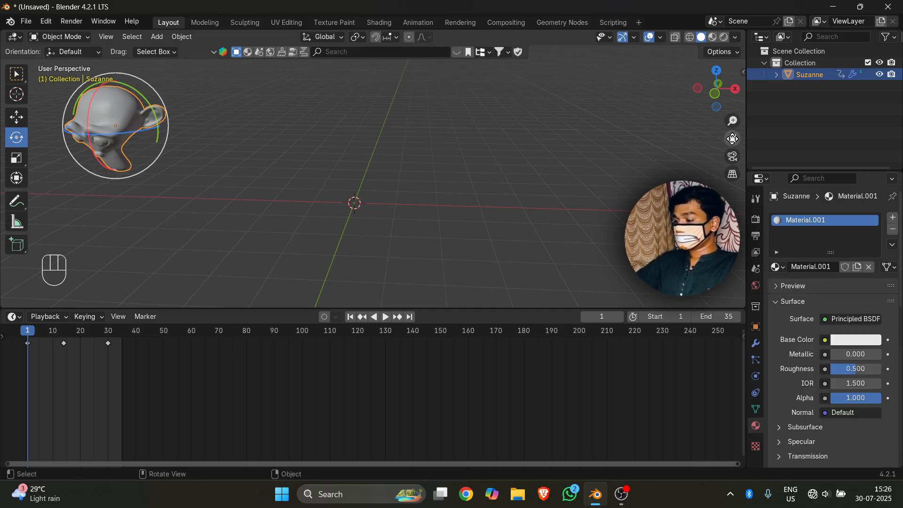
drag(733, 140, 784, 161)
Set the material's base color to yellow and show the viewport in Material Preview shading
click(870, 343)
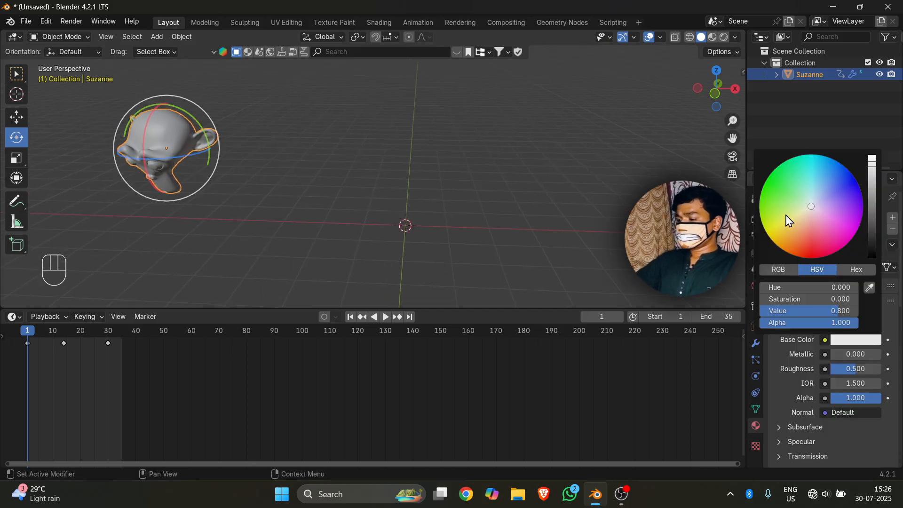
drag(790, 220, 778, 215)
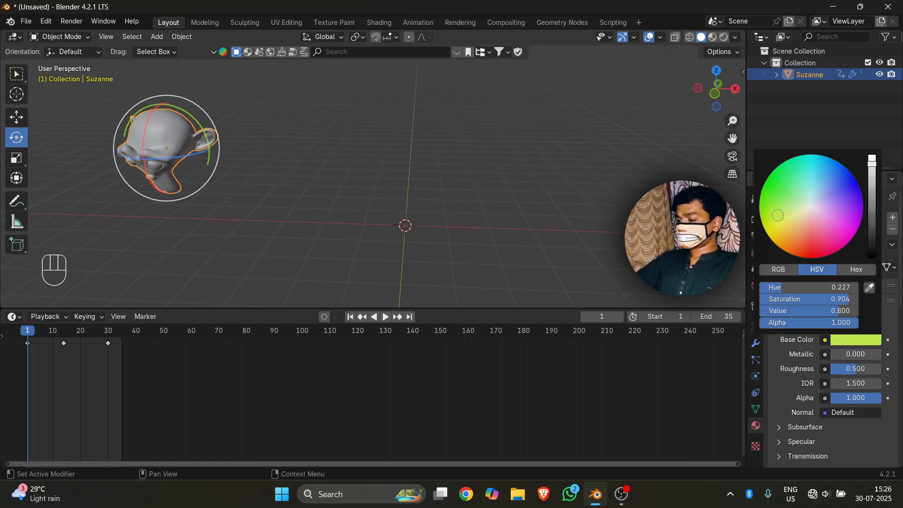
click(713, 38)
drag(732, 136, 723, 138)
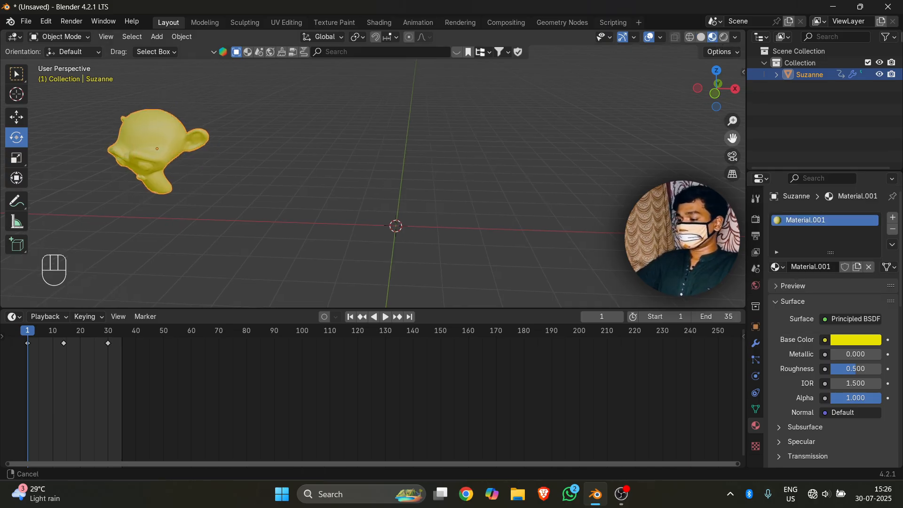
Play the monkey head's animation with nothing selected, and return to frame 1
click(588, 178)
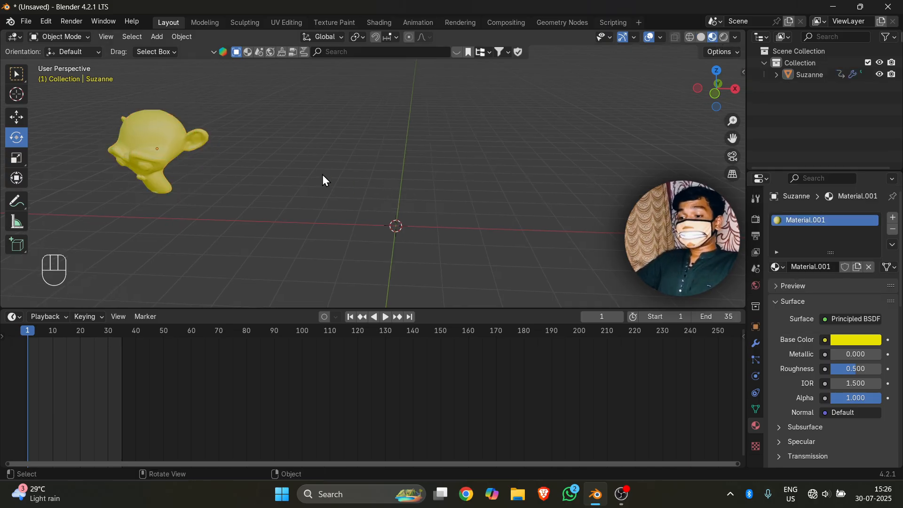
key(space)
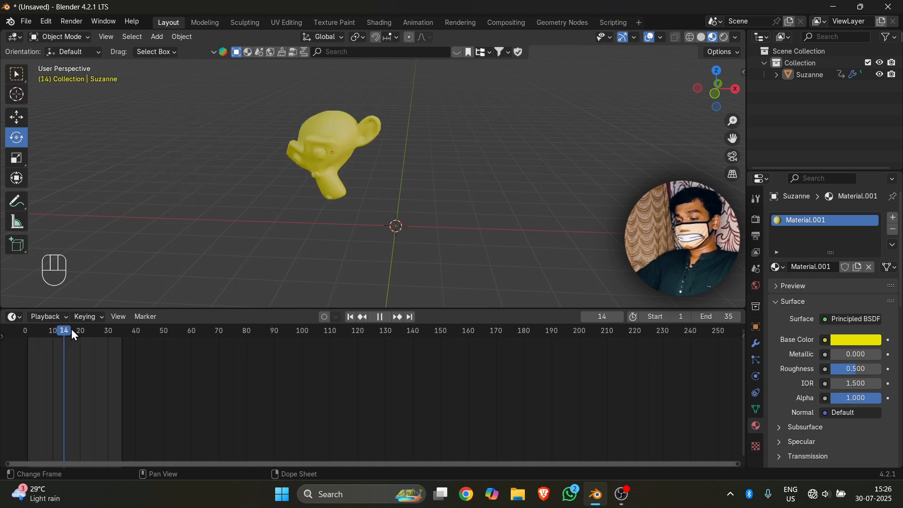
drag(57, 356, 29, 379)
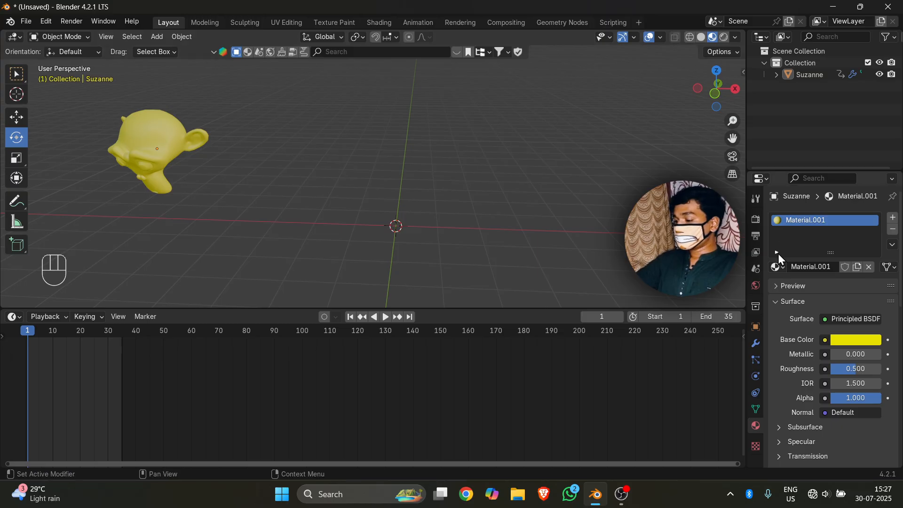
Widen the properties area and keyframe the material's base color as yellow on frame 1 and red on frame 35
drag(748, 263, 682, 263)
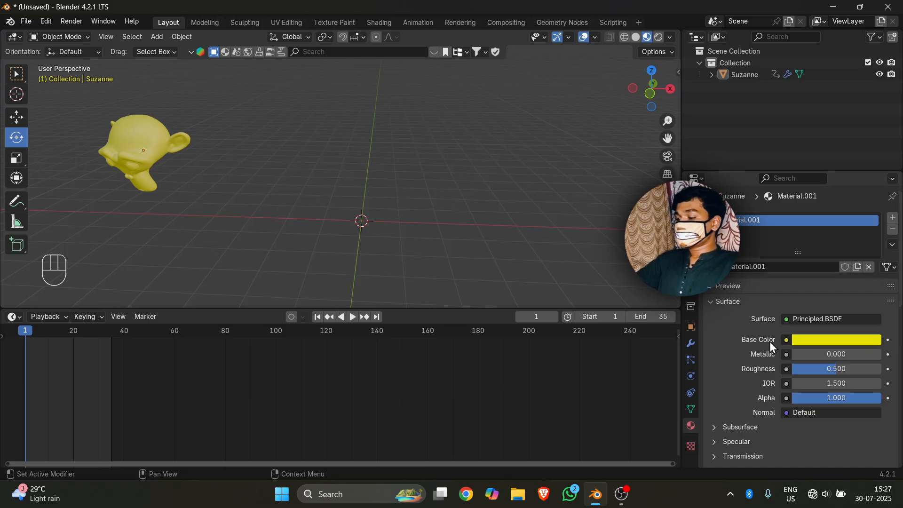
click(888, 340)
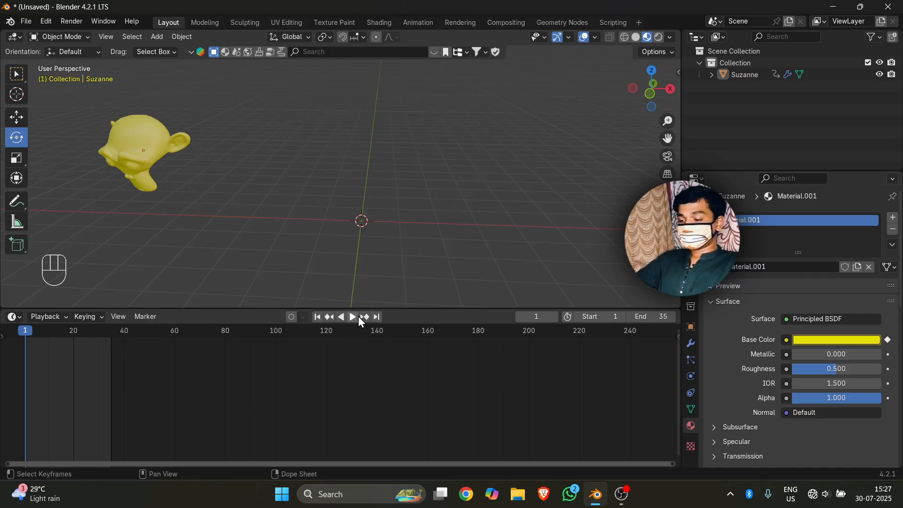
click(377, 317)
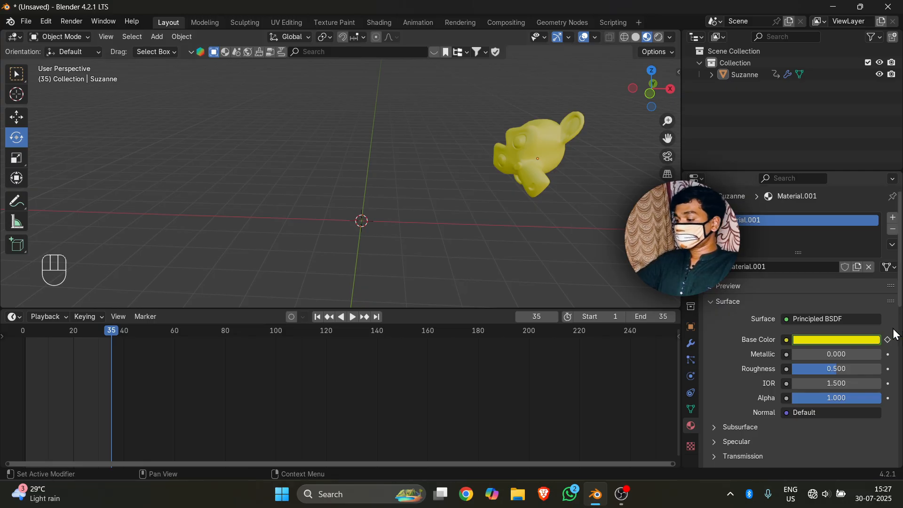
click(850, 341)
drag(775, 244, 818, 259)
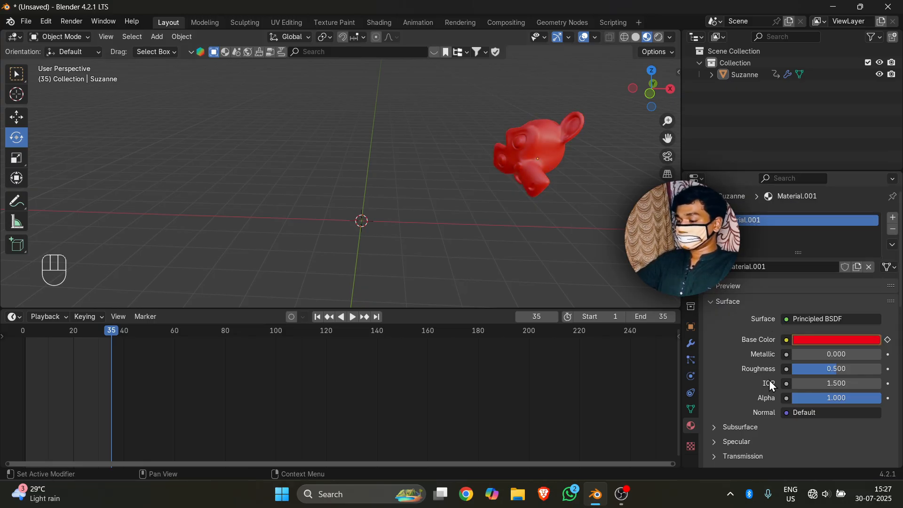
click(888, 339)
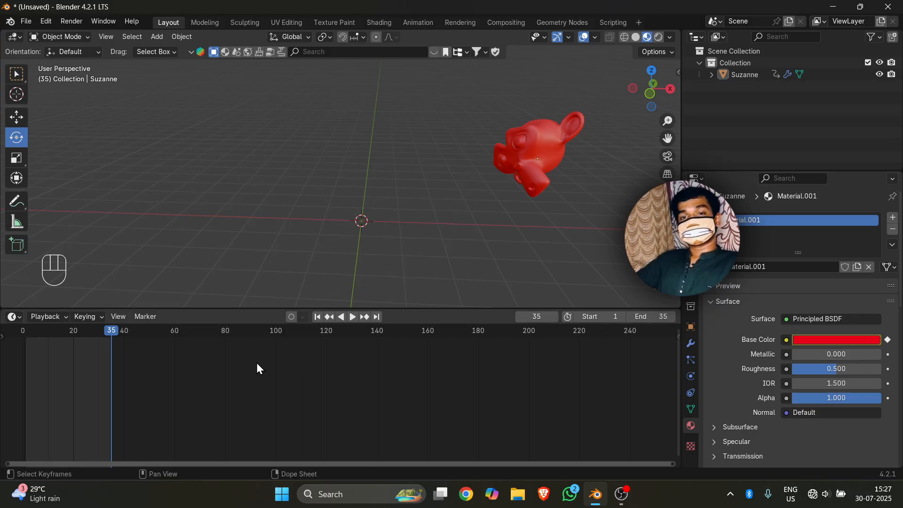
Play the color animation from the start and scrub to frame 14 to check the transition
drag(112, 330, 19, 335)
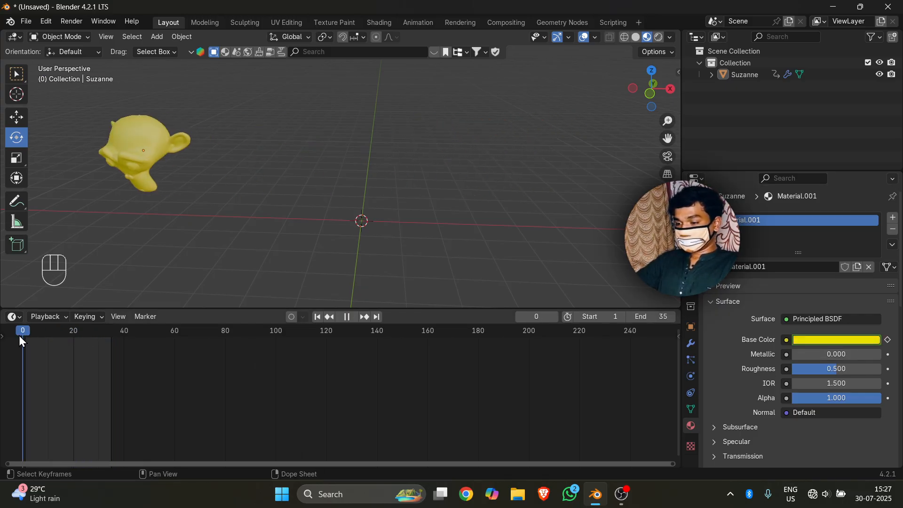
click(352, 317)
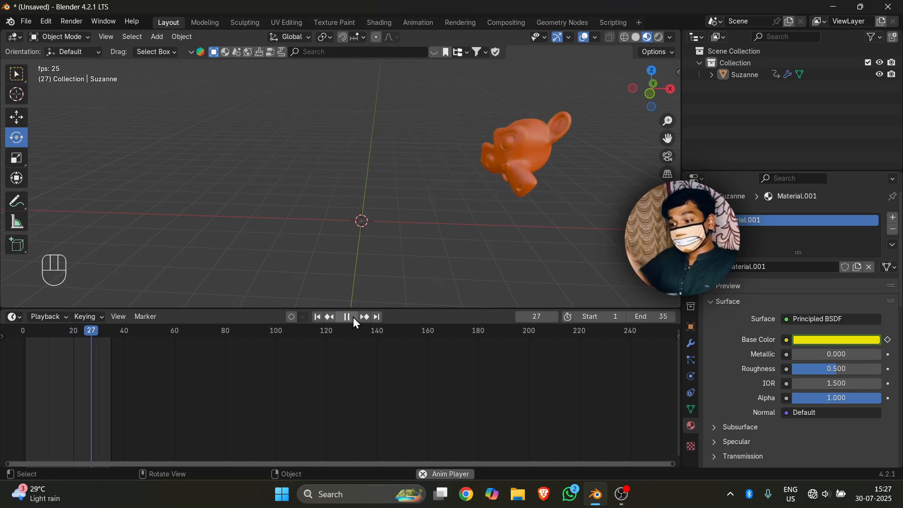
click(353, 317)
click(352, 317)
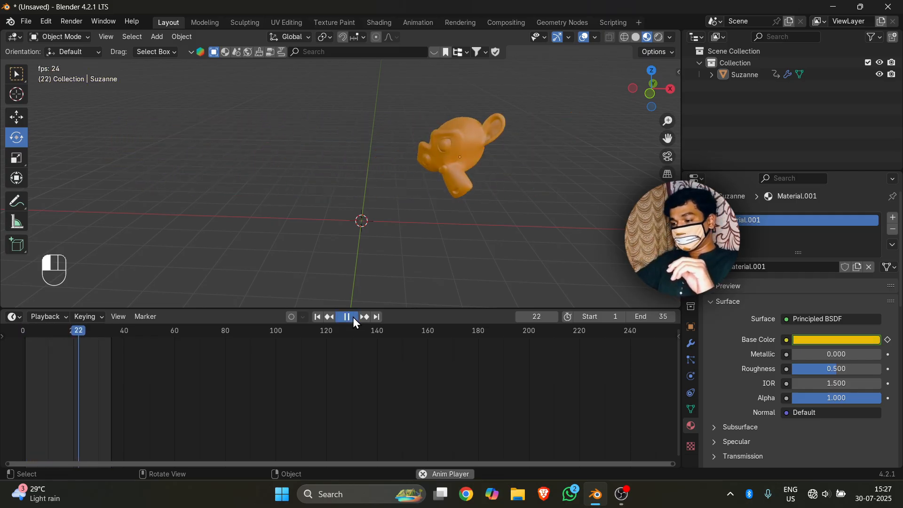
click(82, 330)
drag(83, 330, 59, 342)
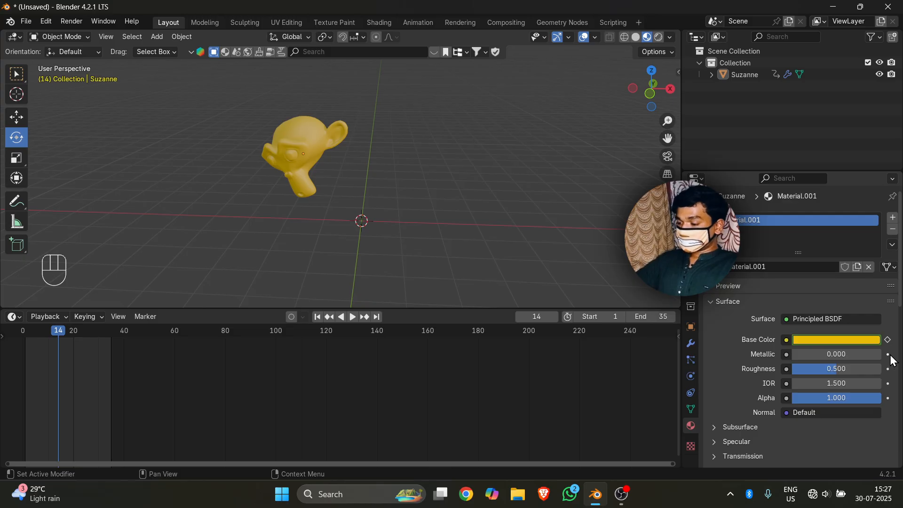
Examine which of the monkey head's object properties can be keyframed, including Relations, Collections, Instancing, Motion Paths and Visibility
click(691, 326)
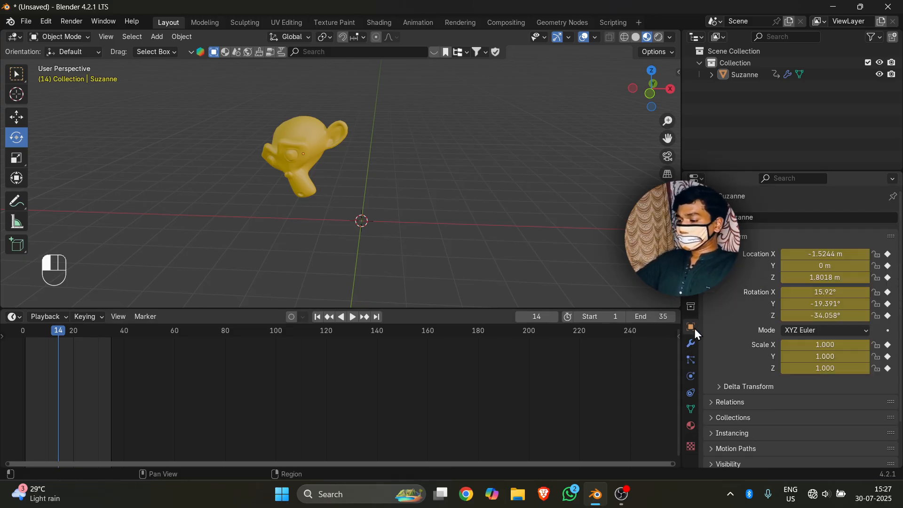
scroll(740, 359, down, 3)
click(741, 350)
scroll(780, 365, down, 4)
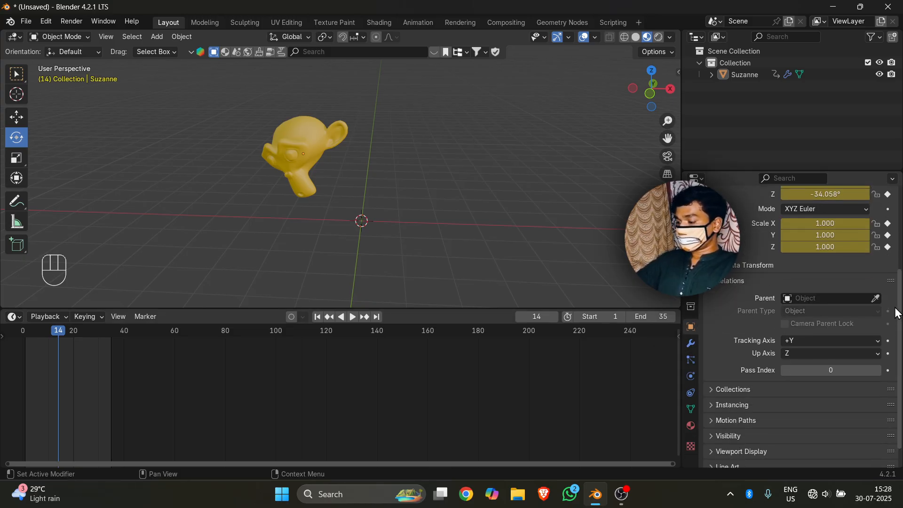
click(719, 394)
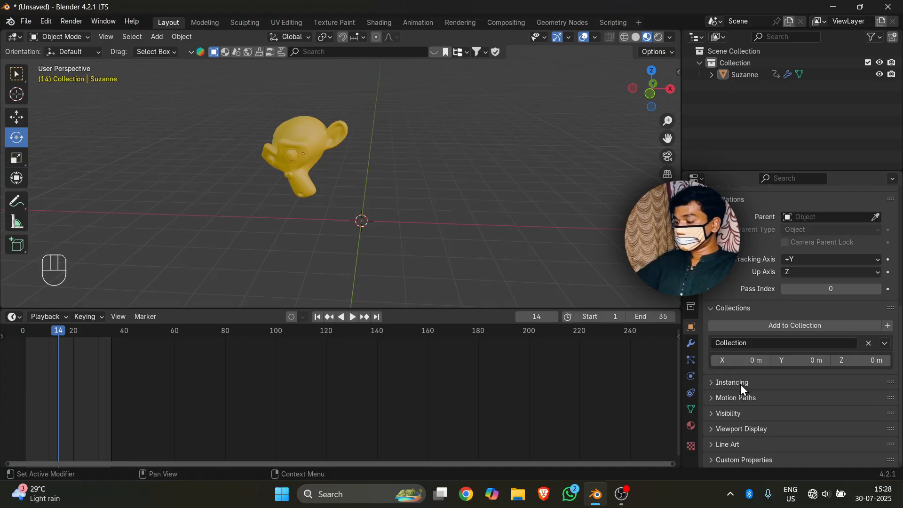
click(739, 389)
scroll(753, 385, down, 1)
click(753, 394)
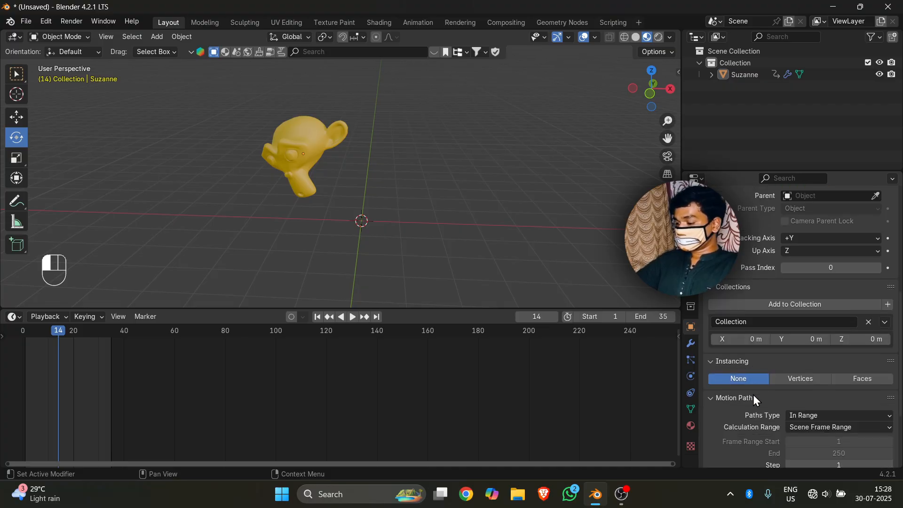
scroll(762, 388, down, 5)
click(740, 413)
scroll(746, 390, down, 5)
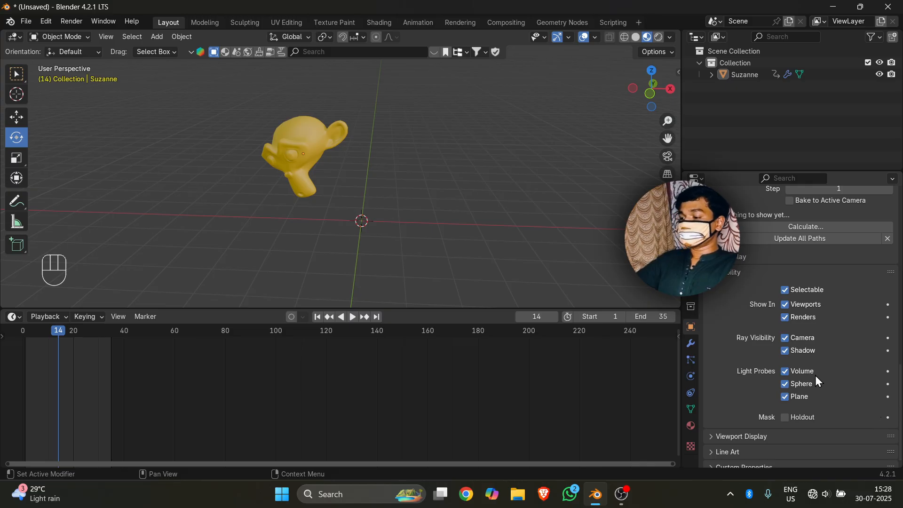
scroll(754, 309, up, 15)
scroll(744, 303, up, 5)
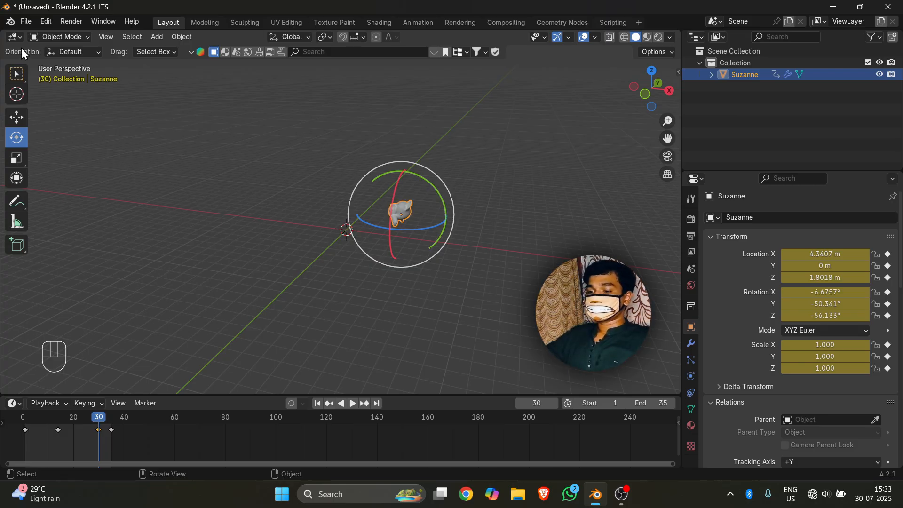
Open the recent file cup.blend without saving the current scene
click(28, 22)
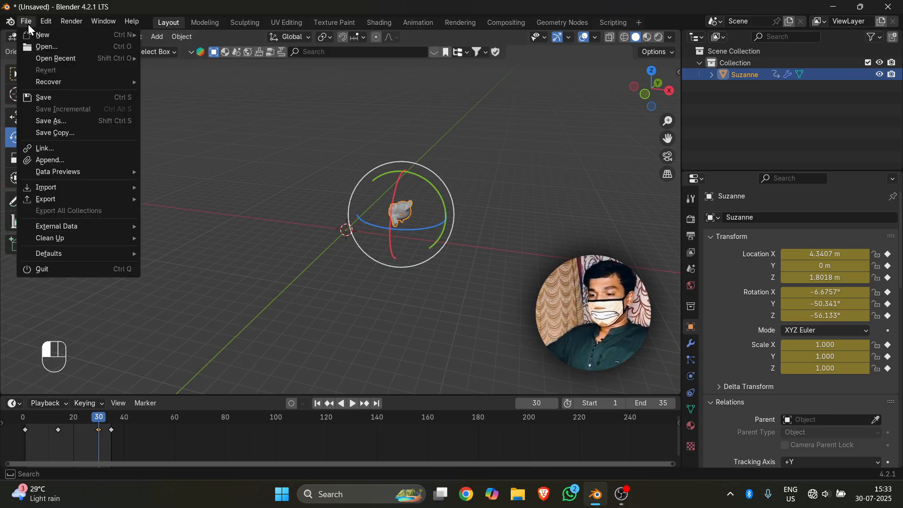
mouse_move(49, 56)
click(213, 55)
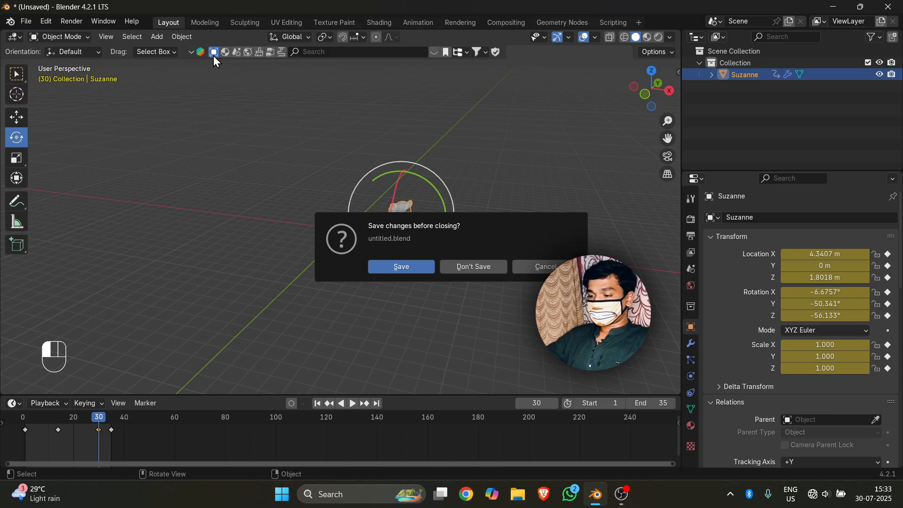
click(485, 261)
Inspect the mug up close and in Rendered shading from the camera view, and return to Solid shading
scroll(490, 266, down, 4)
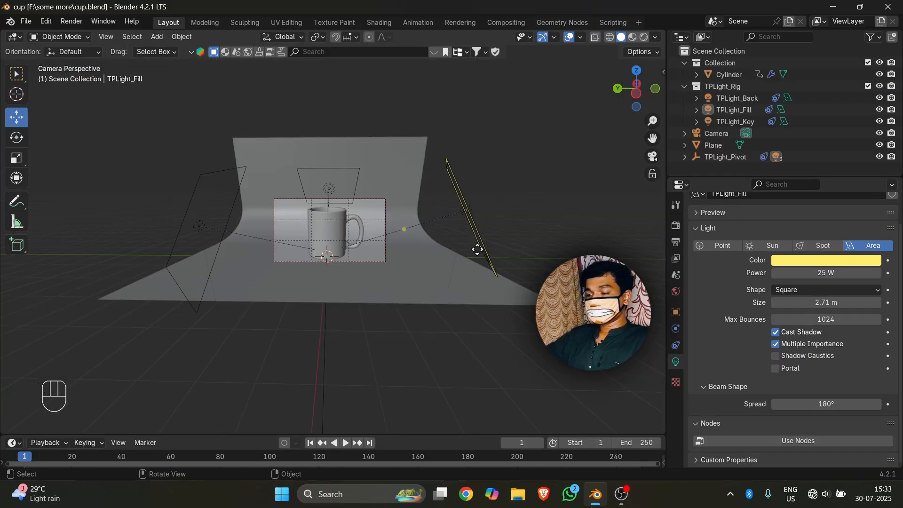
scroll(473, 252, up, 5)
middle_drag(471, 253, 451, 202)
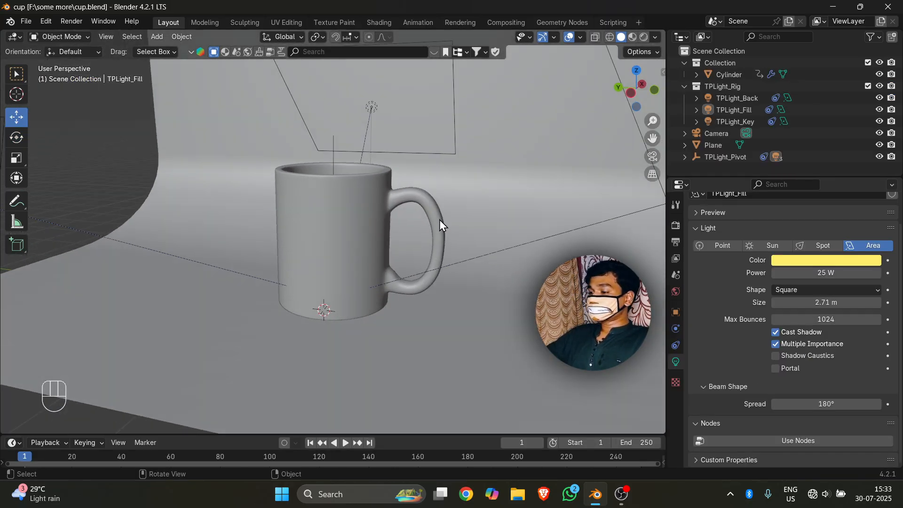
click(643, 37)
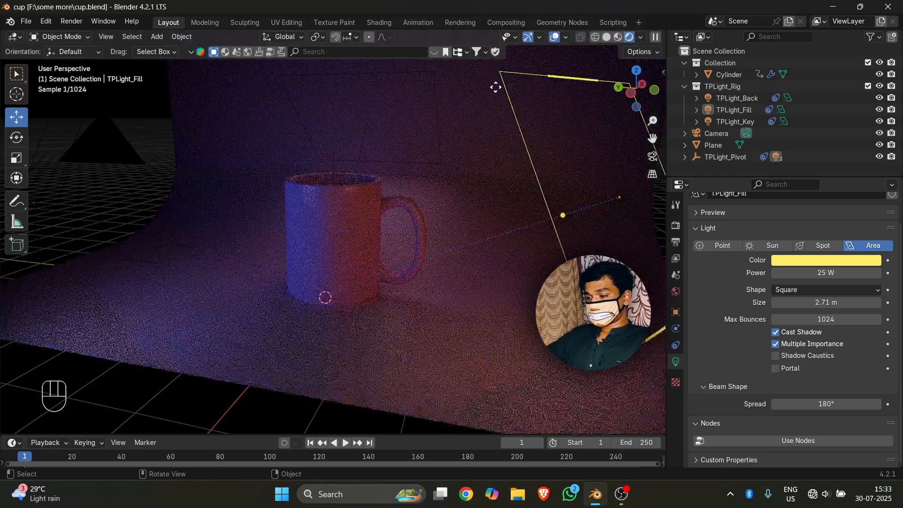
key(KP_0)
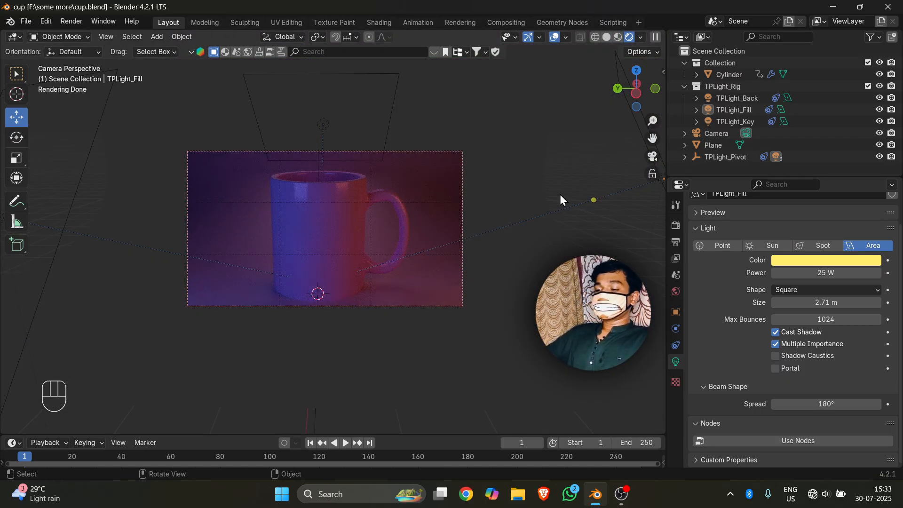
click(604, 39)
Set the camera's X location to -10.733 m, Z location to 3.0333 m and X rotation to 85.28°, checking through the camera view
mouse_move(527, 105)
middle_down()
mouse_move(387, 225)
mouse_move(215, 250)
mouse_move(134, 202)
mouse_move(119, 205)
middle_up()
click(139, 193)
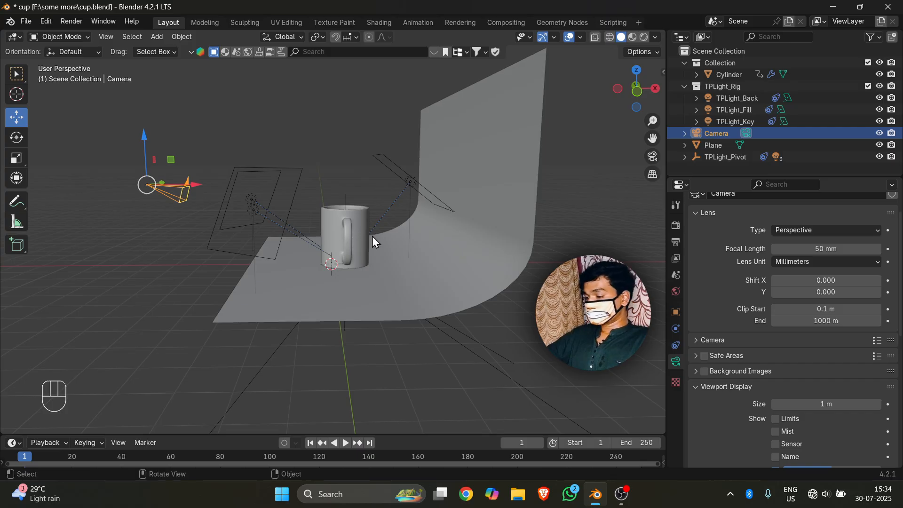
click(676, 311)
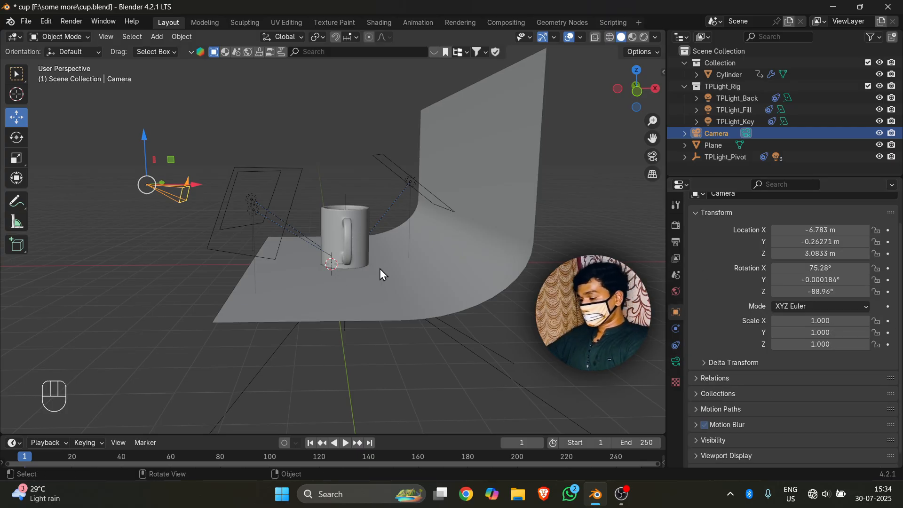
key(KP_0)
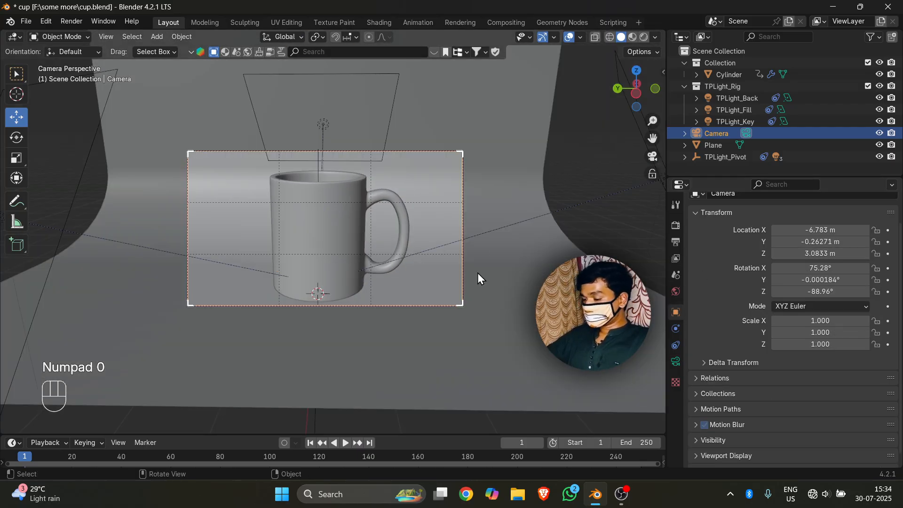
drag(830, 264, 838, 264)
click(831, 264)
key(Return)
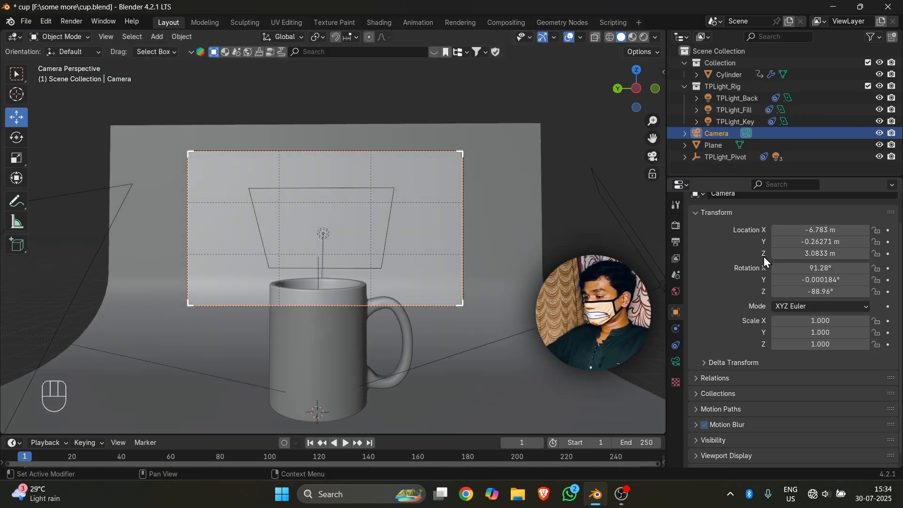
drag(800, 230, 756, 230)
drag(840, 253, 838, 253)
mouse_move(840, 268)
mouse_down()
mouse_move(852, 268)
mouse_move(840, 268)
mouse_up()
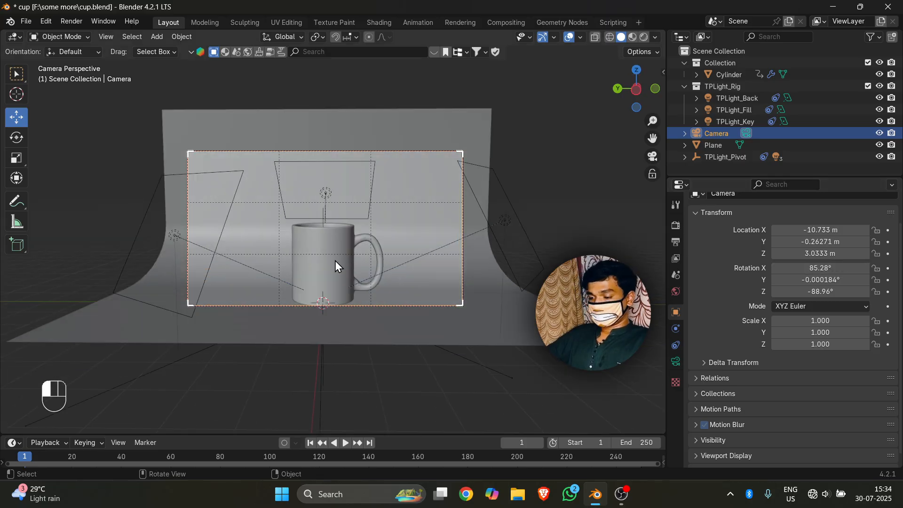
Enlarge the timeline and raise the mug along the Z axis to about 1.3265 m
click(334, 261)
drag(226, 433, 240, 332)
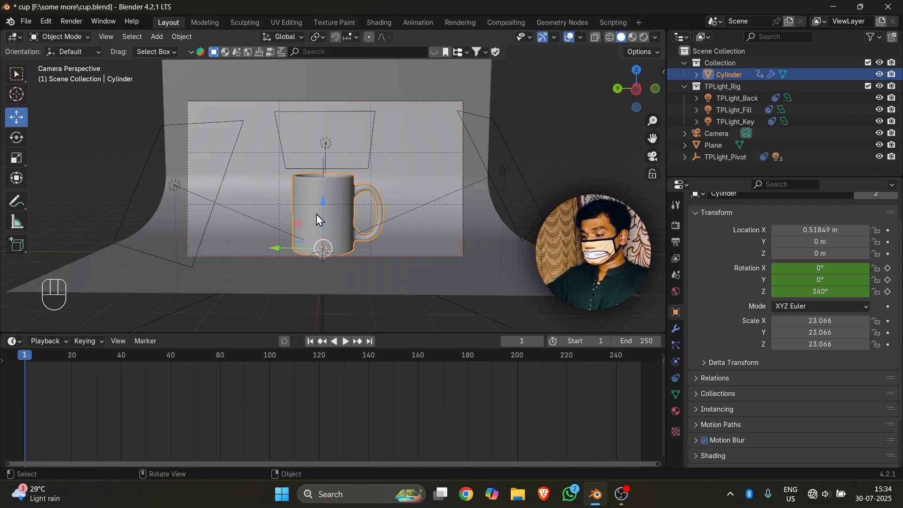
drag(316, 213, 314, 180)
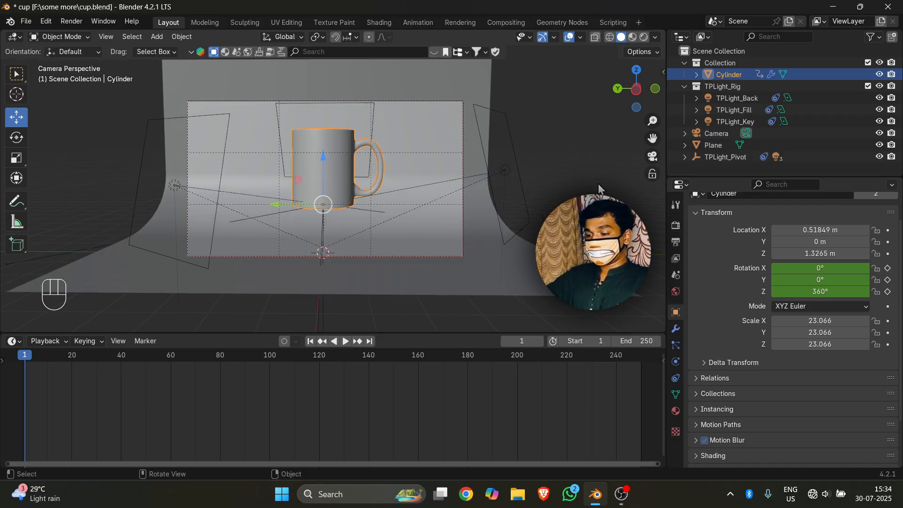
Reselect the mug and set the current frame to 80
key(alt+a)
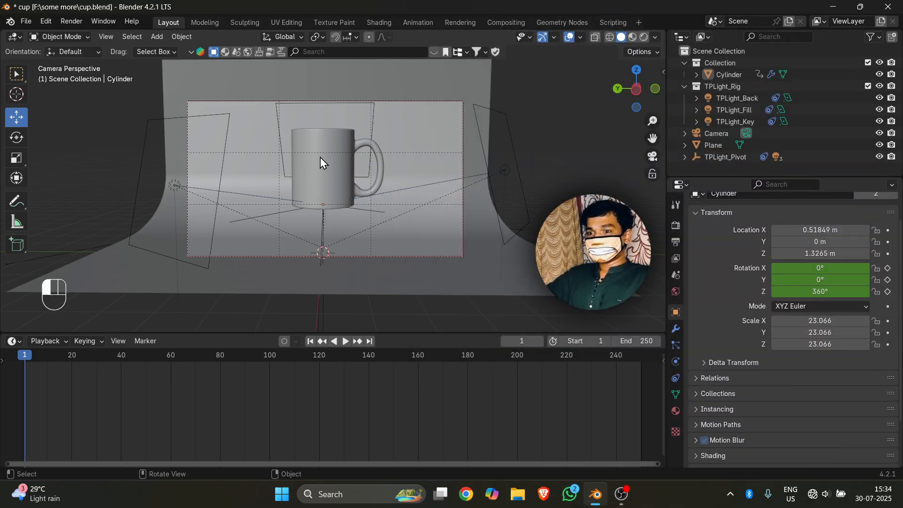
click(320, 157)
click(326, 174)
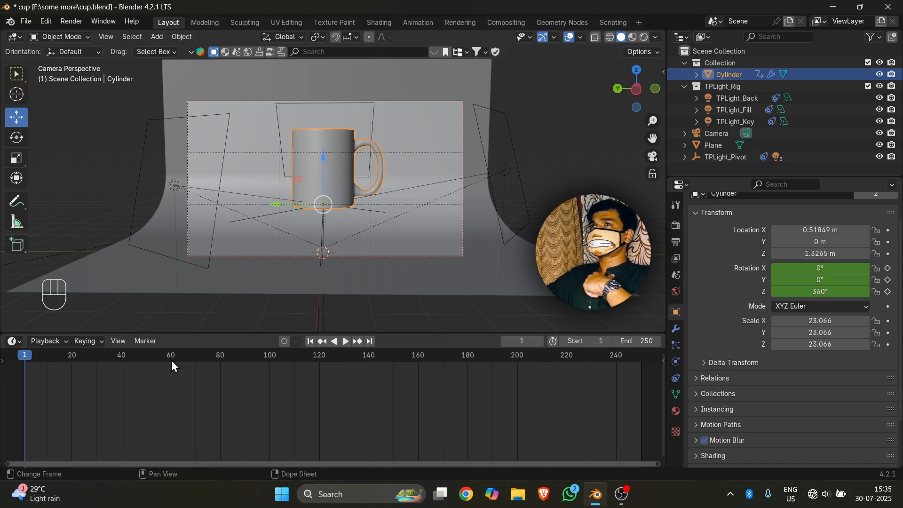
click(222, 357)
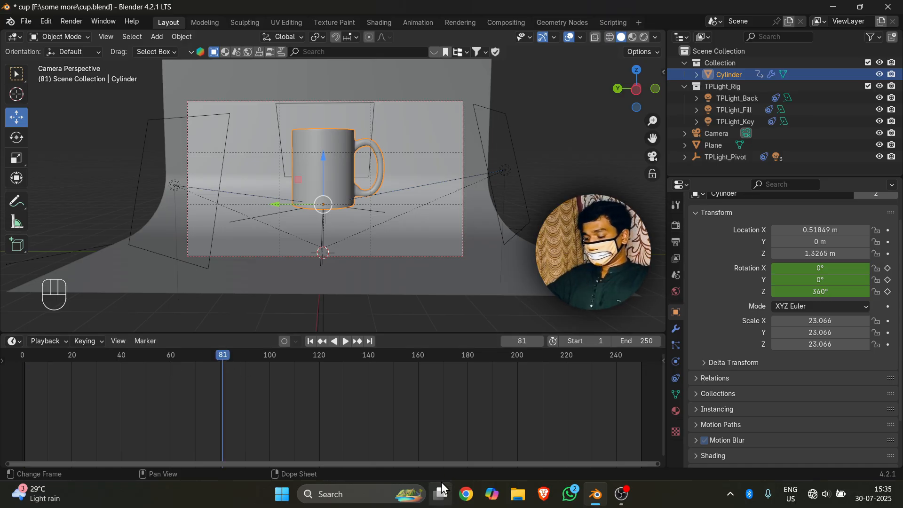
key(Left)
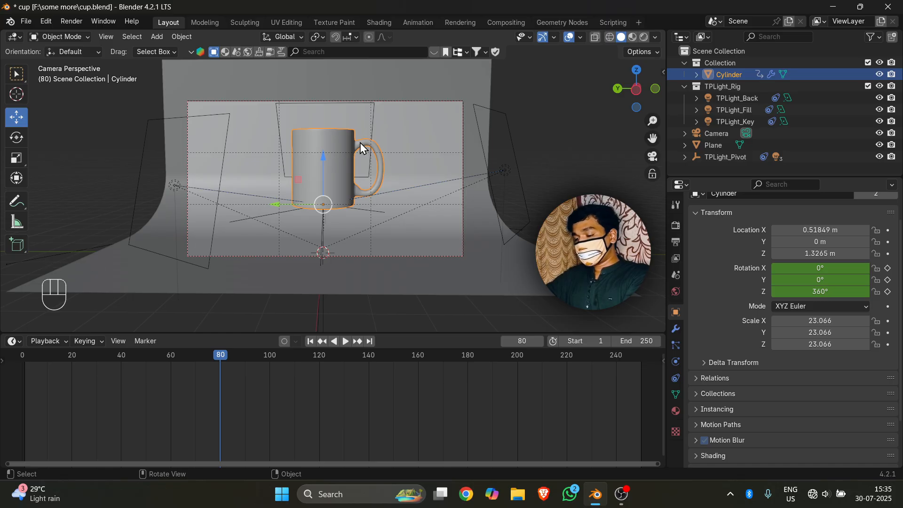
Keyframe all the mug's transforms at frame 80, and at frame 1 move the mug along X to about -12.488 m
key(i)
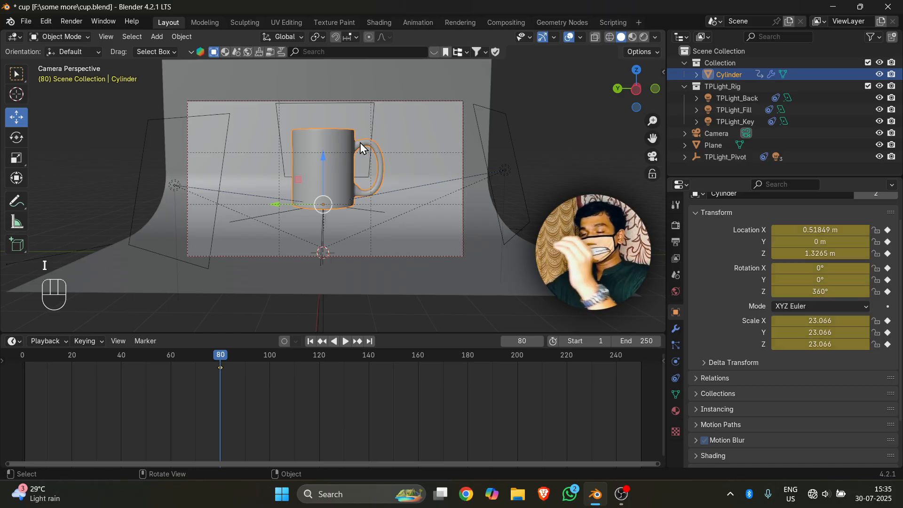
middle_drag(478, 157, 261, 209)
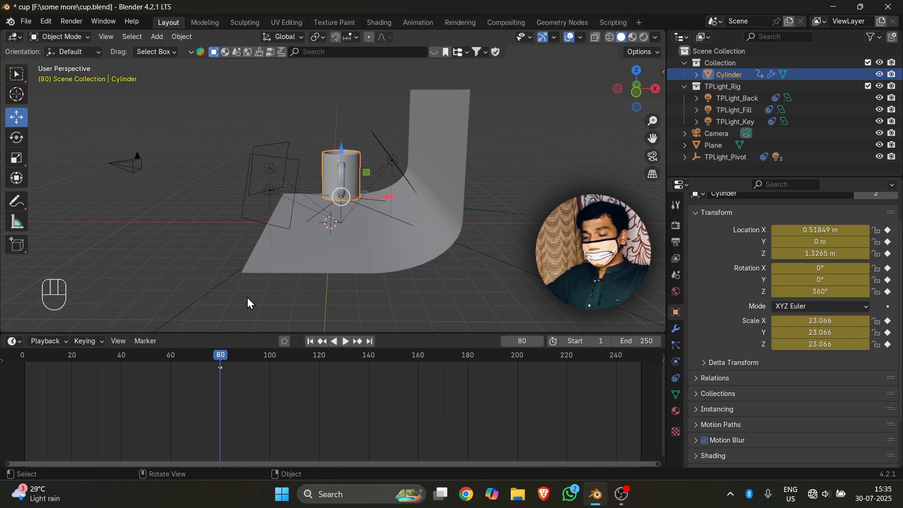
click(310, 341)
middle_drag(155, 186, 299, 205)
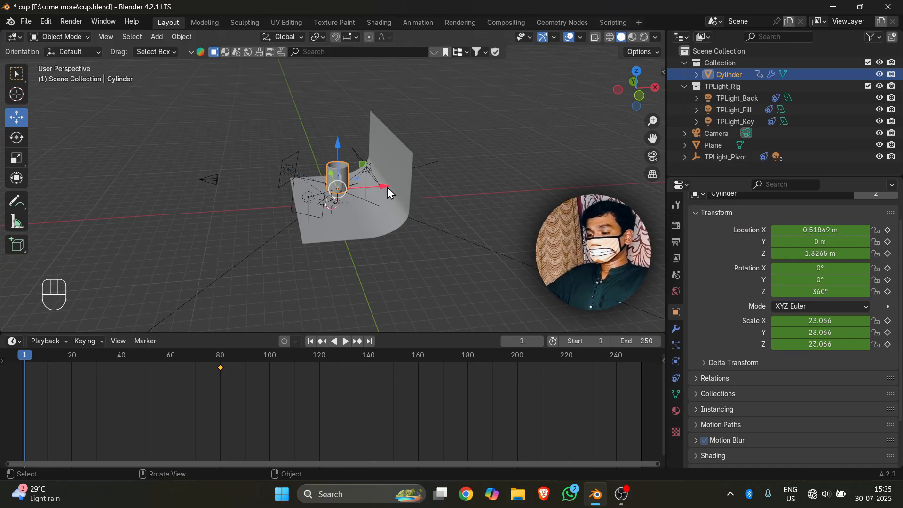
drag(387, 187, 229, 199)
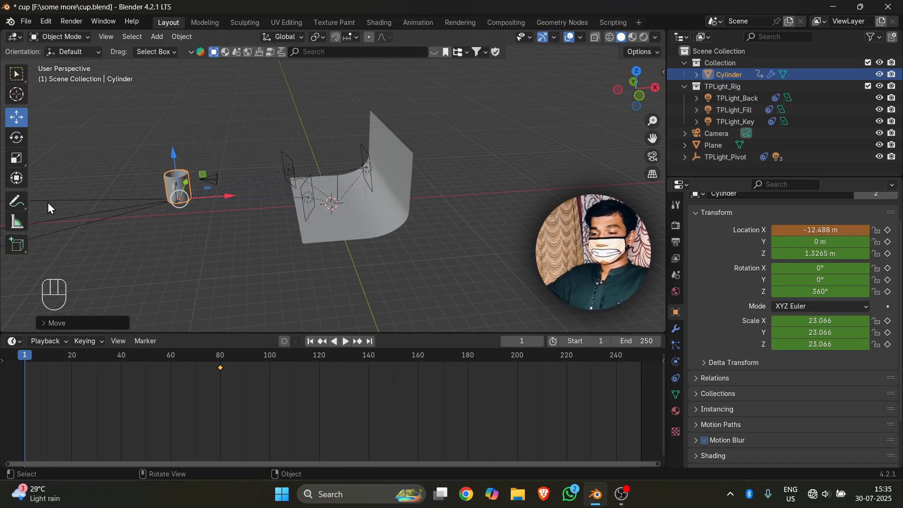
Rotate the mug freely to about -92.47° X, -43.533° Y and 383.87° Z, and keyframe its transforms at frame 1
click(11, 139)
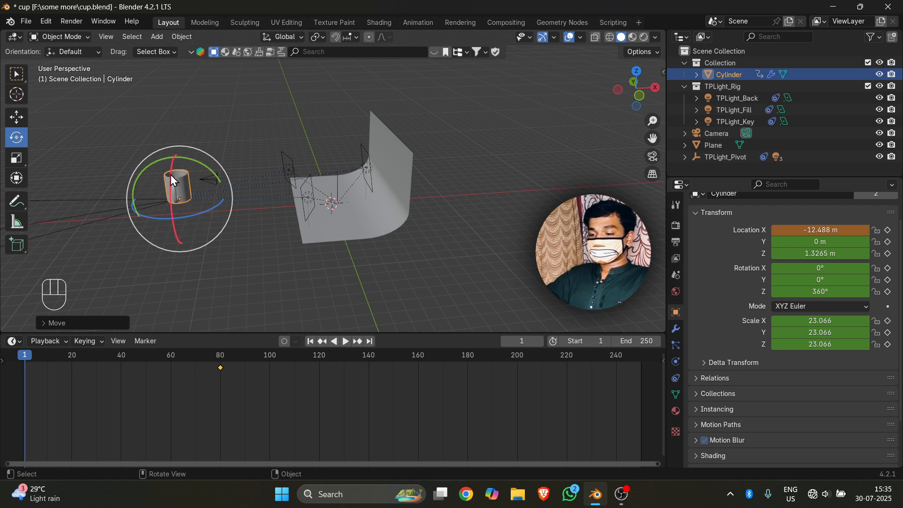
drag(171, 174, 287, 194)
click(257, 145)
click(156, 180)
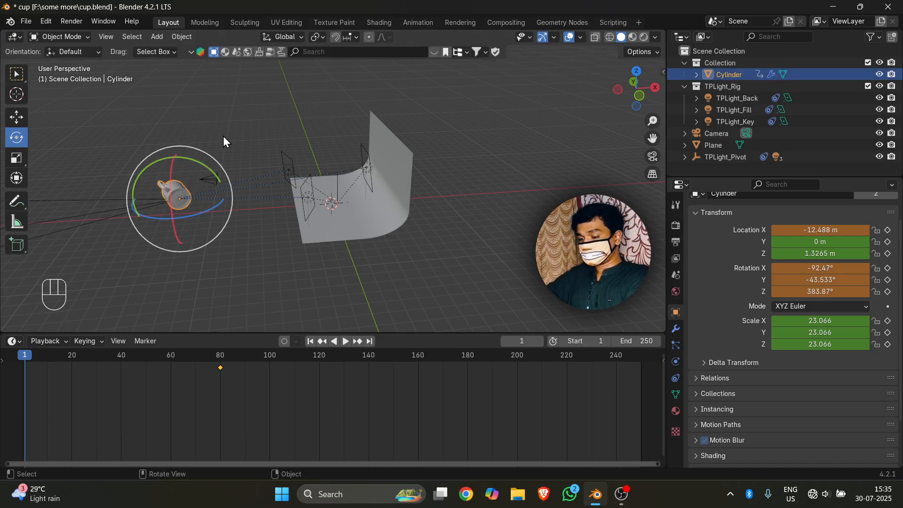
key(i)
Play and scrub through the mug's animation, checking its motion from the camera view and from an angled perspective
key(KP_0)
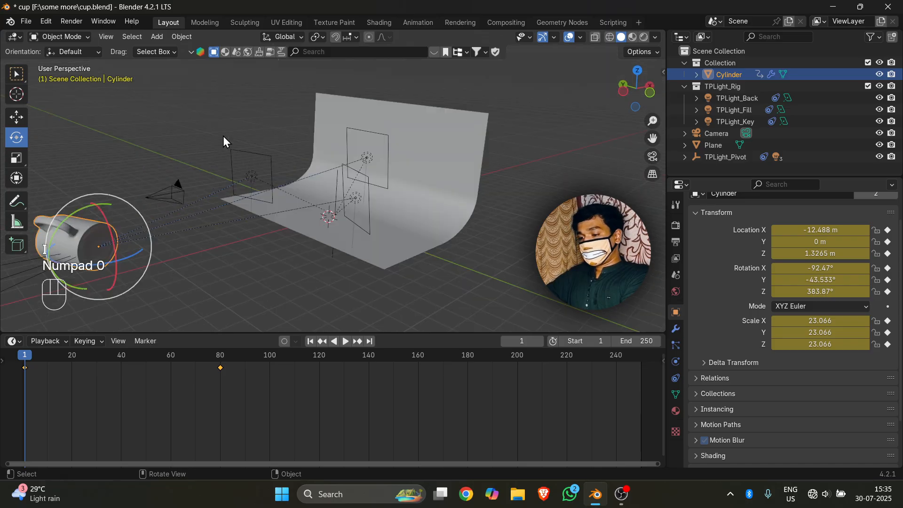
key(space)
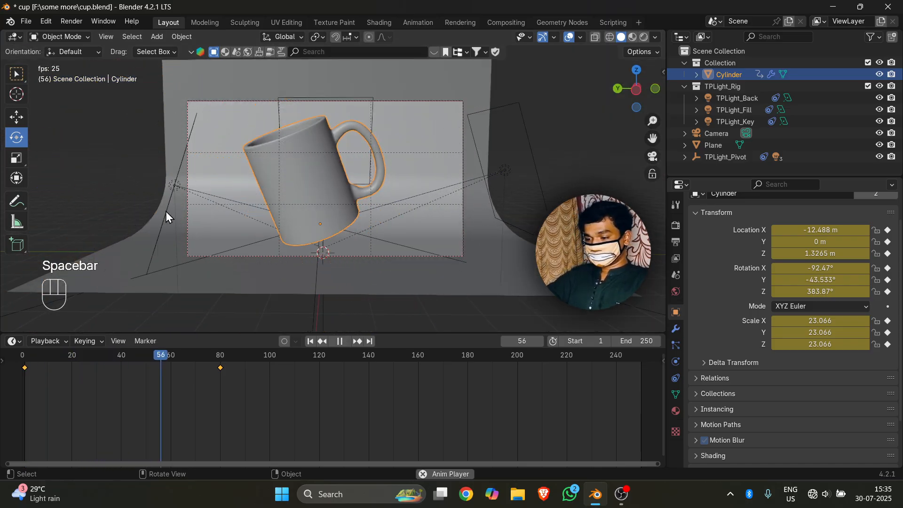
key(space)
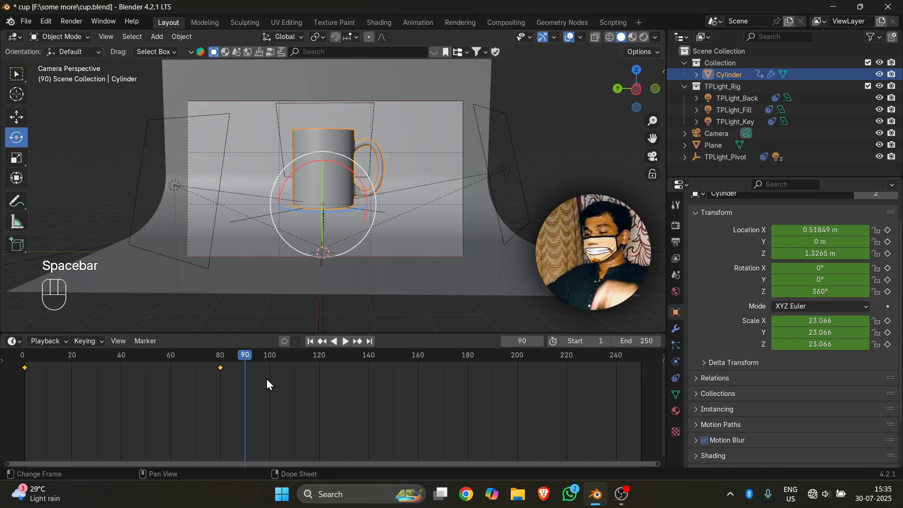
drag(240, 356, 176, 346)
middle_drag(309, 193, 391, 221)
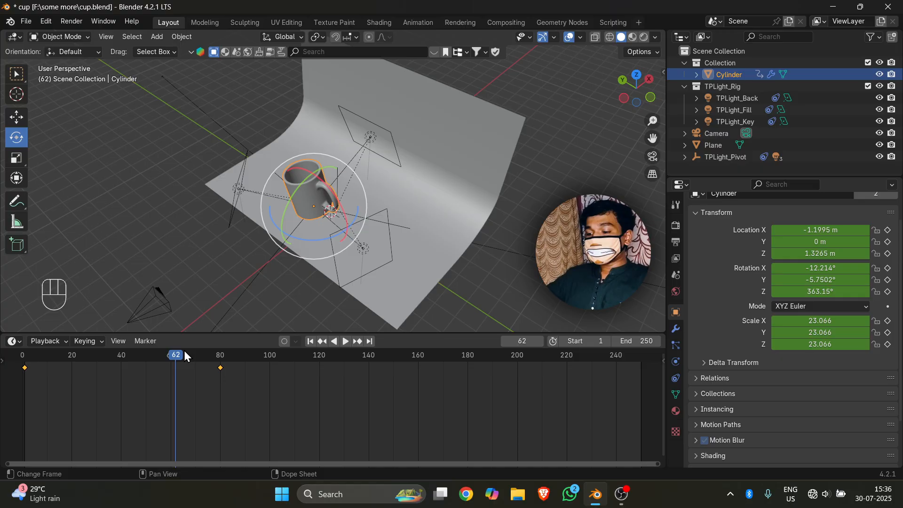
click(143, 354)
key(space)
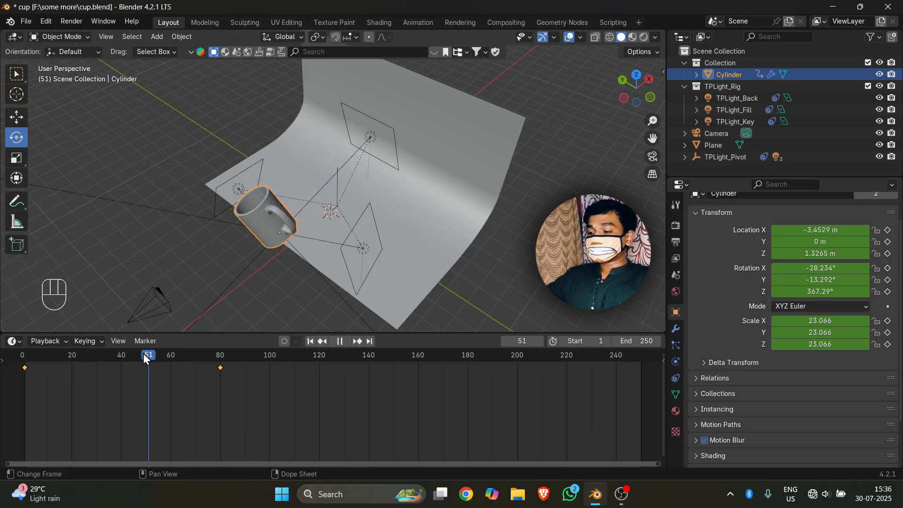
mouse_move(143, 353)
mouse_down()
mouse_move(55, 365)
mouse_move(156, 375)
mouse_move(126, 352)
mouse_up()
key(KP_0)
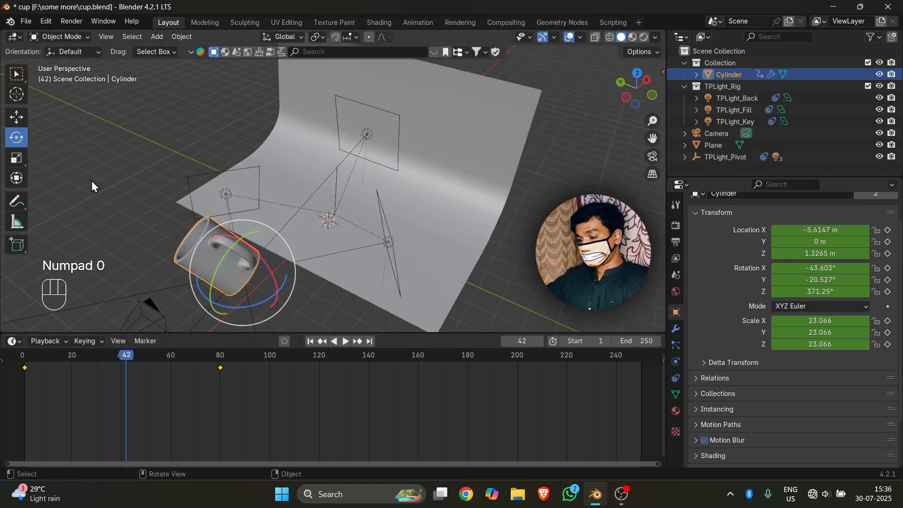
key(space)
key(space)
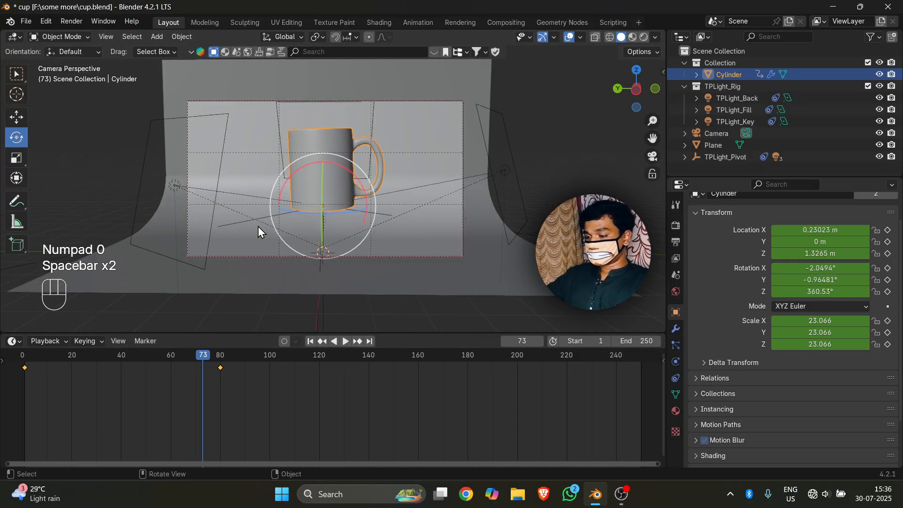
Check the mug's animation in Rendered shading by scrubbing up to frame 90, and return to Solid shading
click(644, 37)
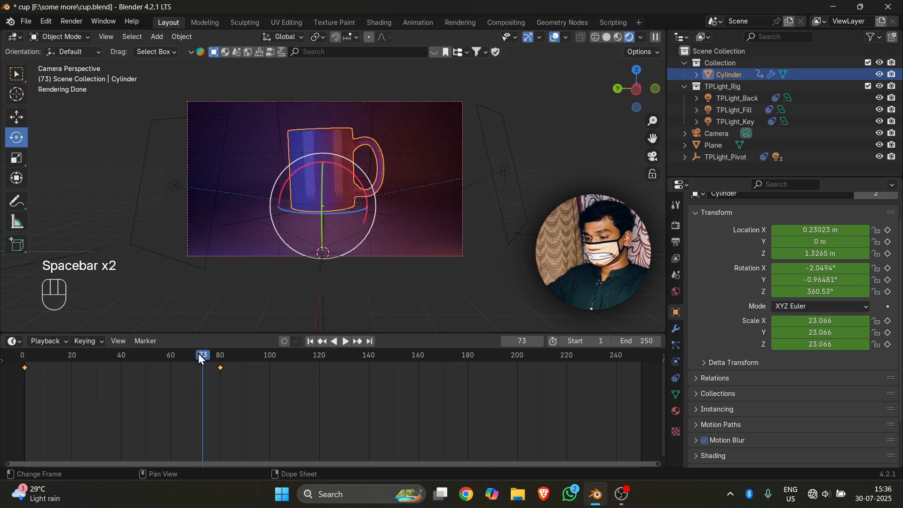
drag(198, 354, 66, 375)
mouse_move(111, 373)
mouse_down()
mouse_move(245, 367)
mouse_move(236, 354)
mouse_move(224, 366)
mouse_move(245, 373)
mouse_up()
click(608, 37)
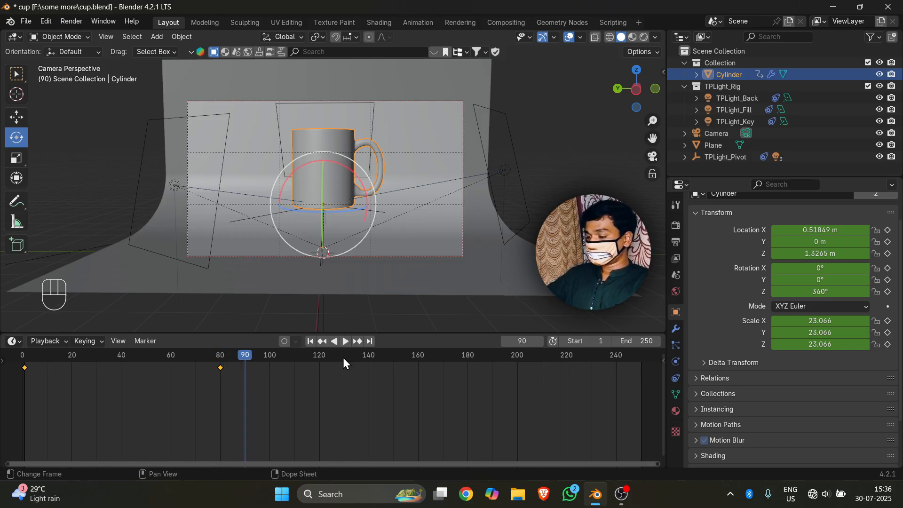
Set the animation's end frame to 90 and the current frame to 82
click(651, 342)
text(90)
key(Return)
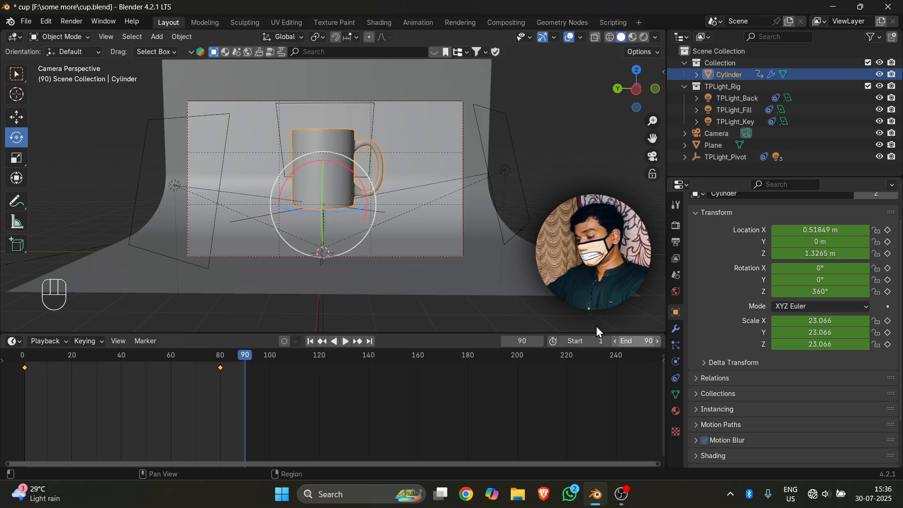
drag(249, 354, 226, 369)
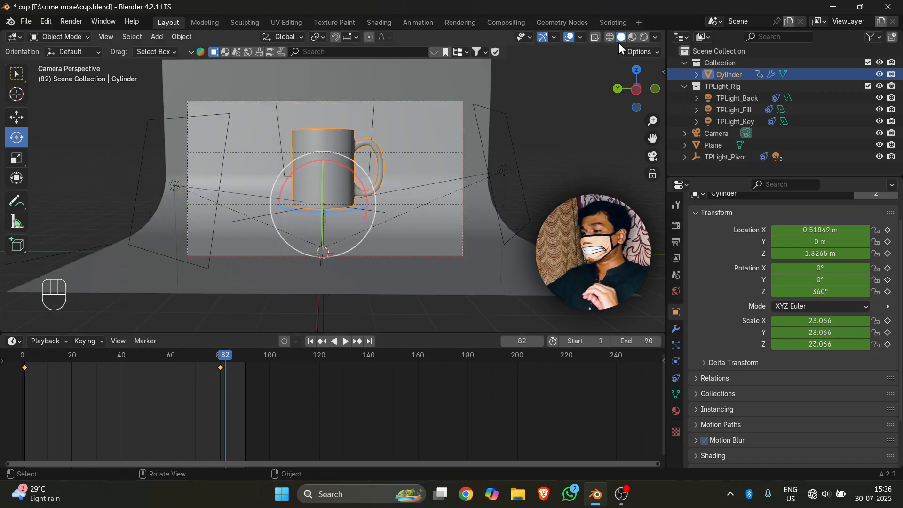
Deselect the mug and add a text object to the scene
middle_drag(585, 150, 535, 201)
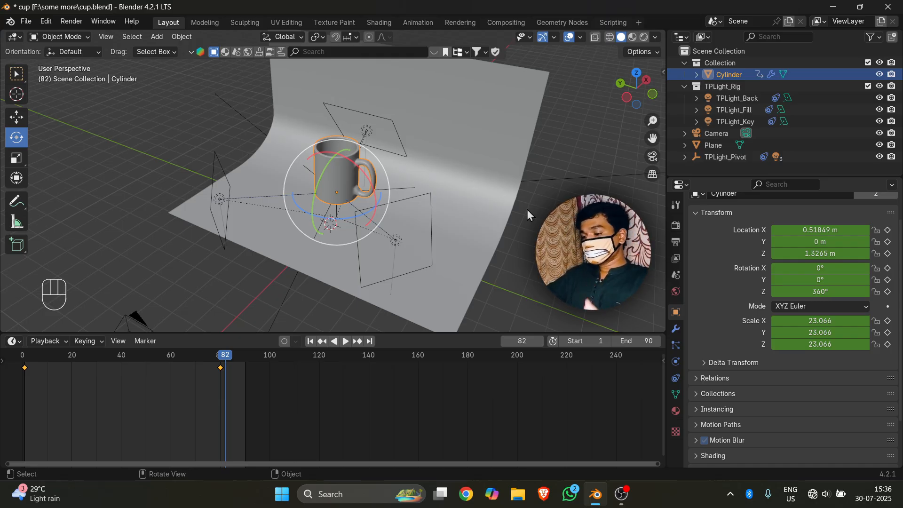
mouse_move(324, 206)
middle_down()
mouse_move(308, 207)
mouse_move(325, 195)
middle_up()
click(545, 206)
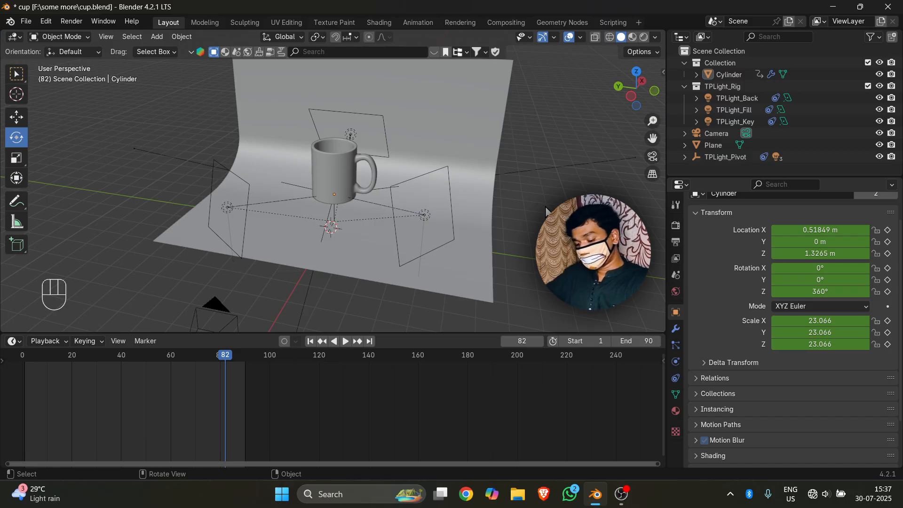
key(shift+a)
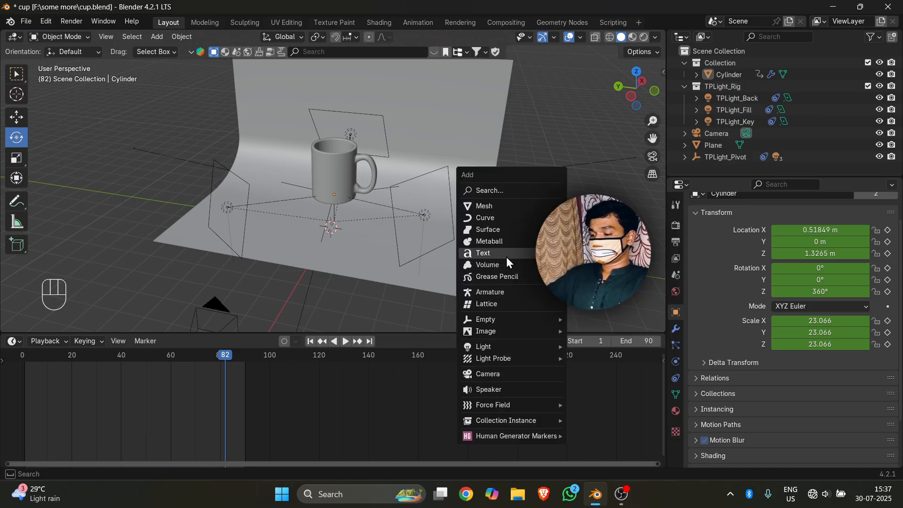
click(506, 257)
Turn the text upright to face the camera by setting its X rotation to 90° and Z rotation to -90°
scroll(321, 259, up, 5)
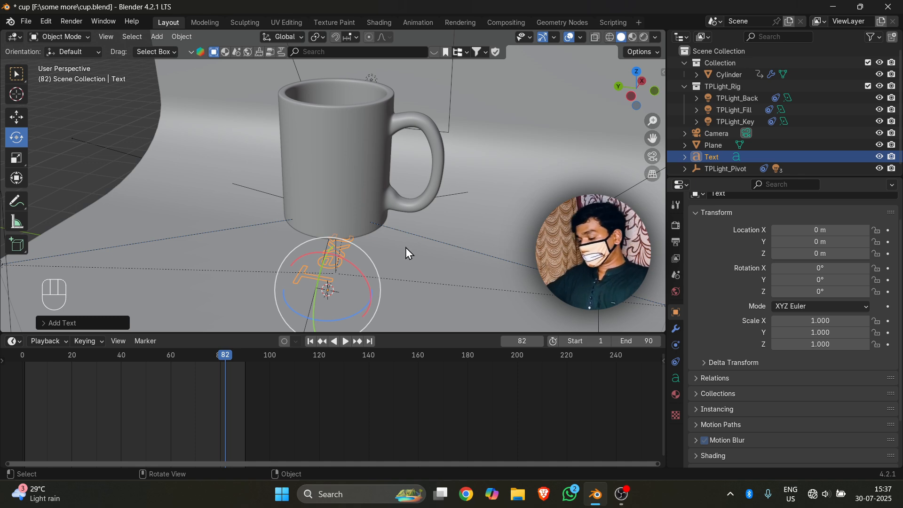
key(KP_0)
scroll(444, 244, up, 3)
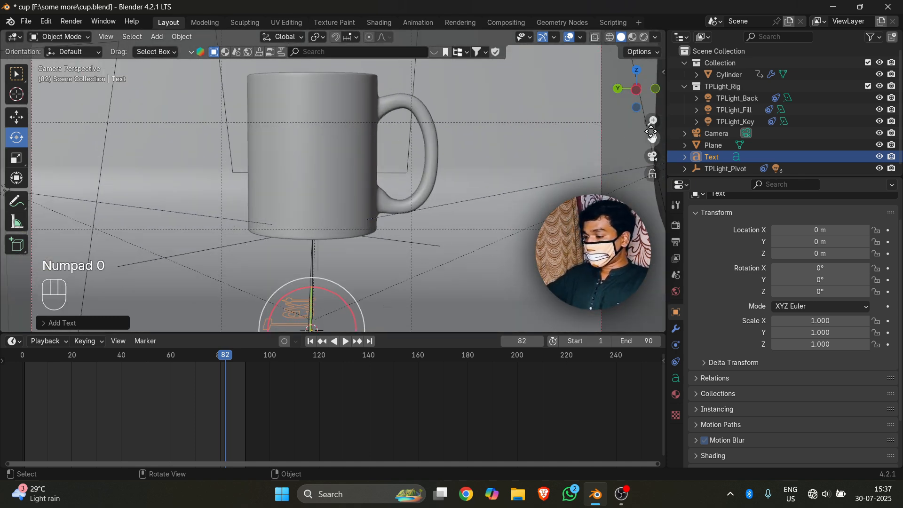
drag(651, 133, 661, 156)
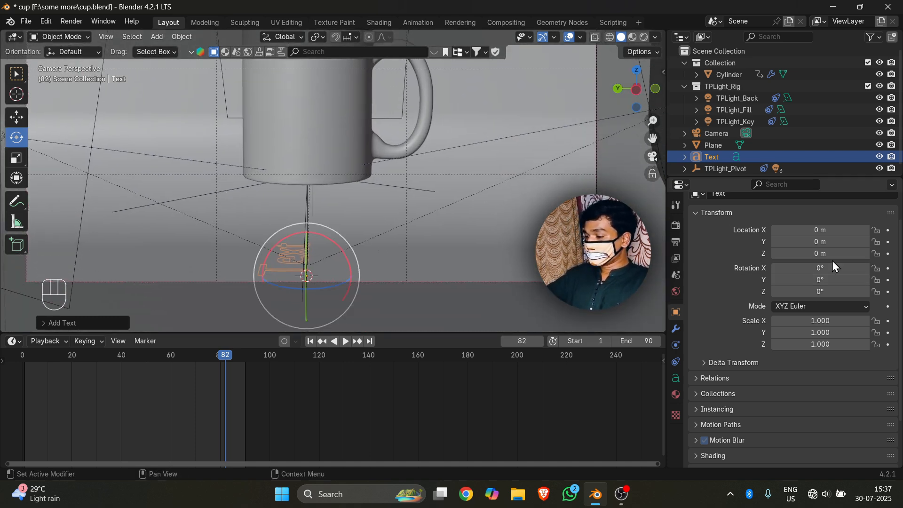
click(827, 267)
text(90)
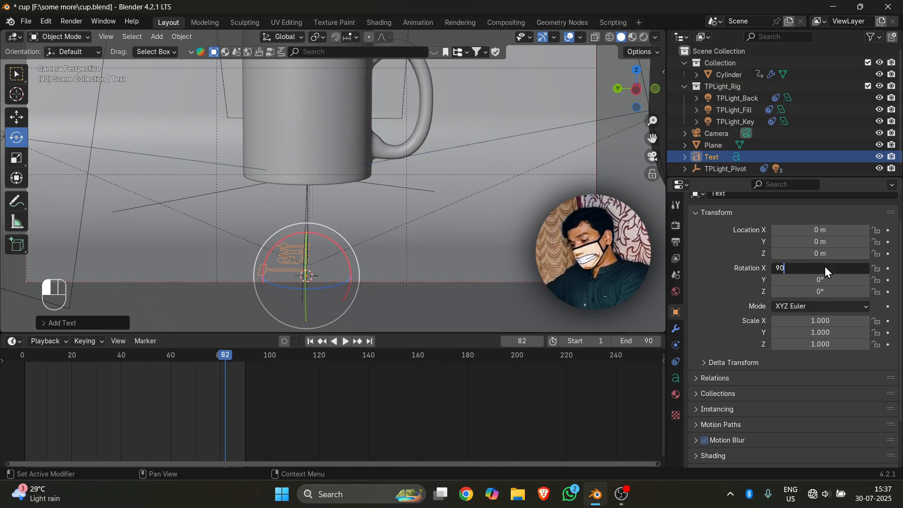
key(Return)
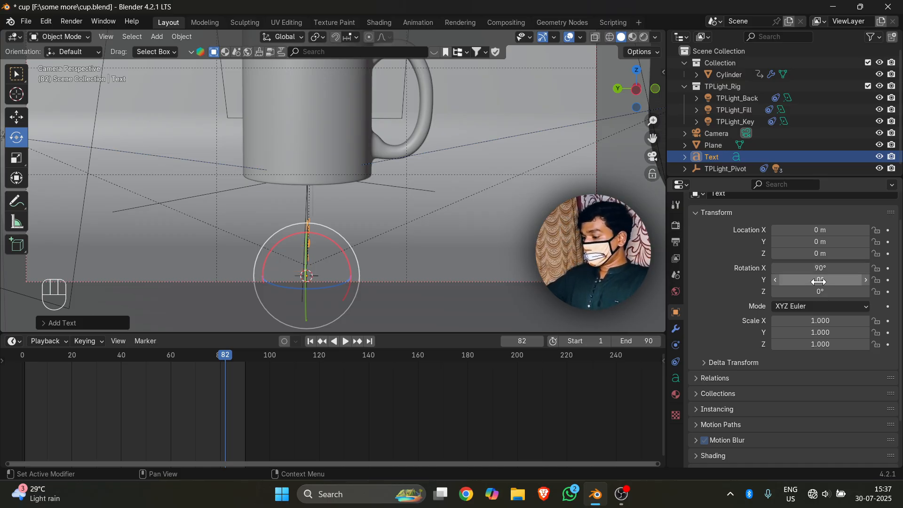
drag(819, 291, 769, 291)
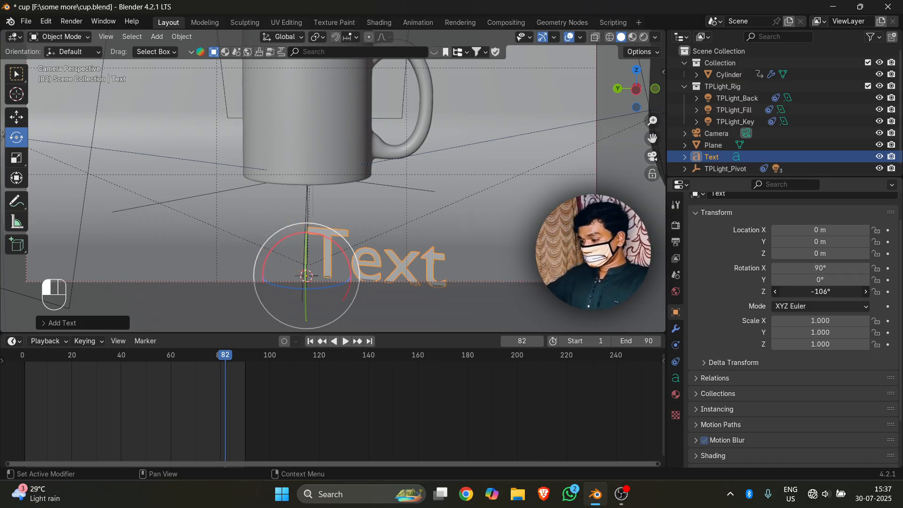
click(824, 291)
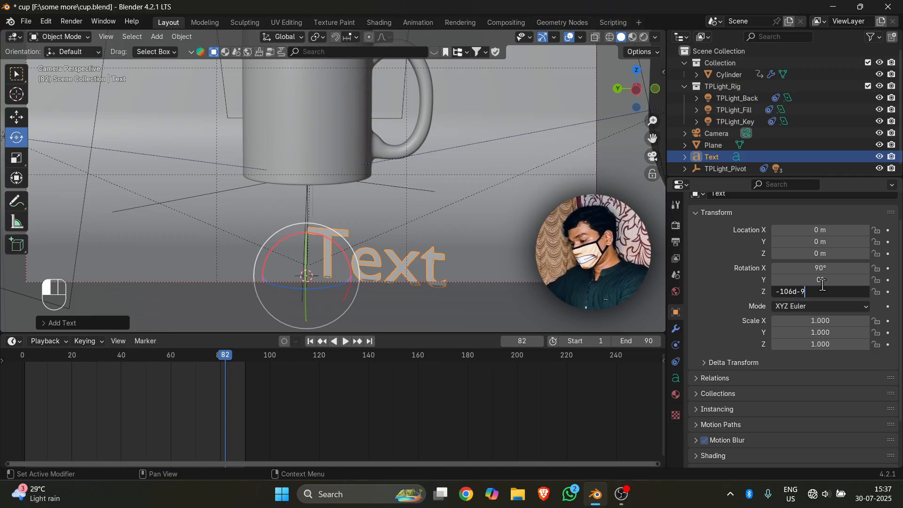
text(-90)
key(Return)
Move the text beneath the mug, to about 1.0804 m in Y and 0.45714 m in Z
scroll(2, 158, down, 3)
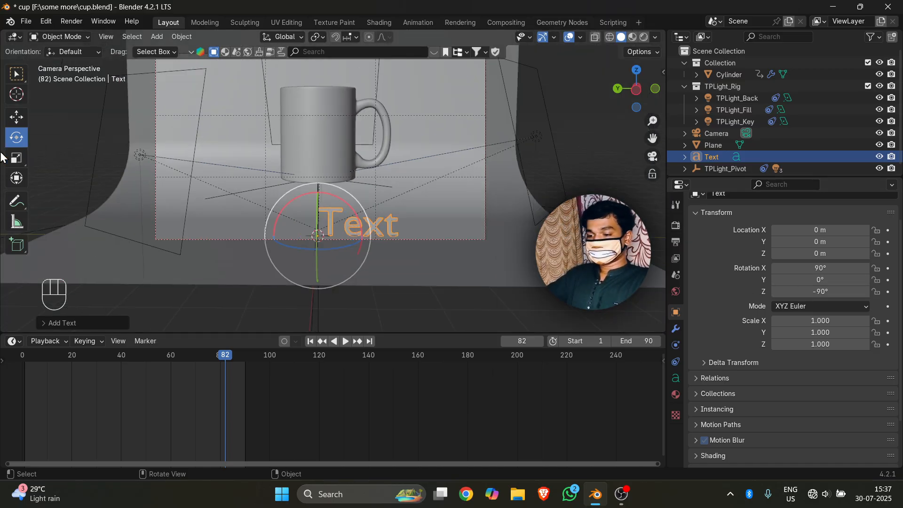
click(14, 118)
drag(314, 190, 315, 165)
click(316, 162)
click(347, 196)
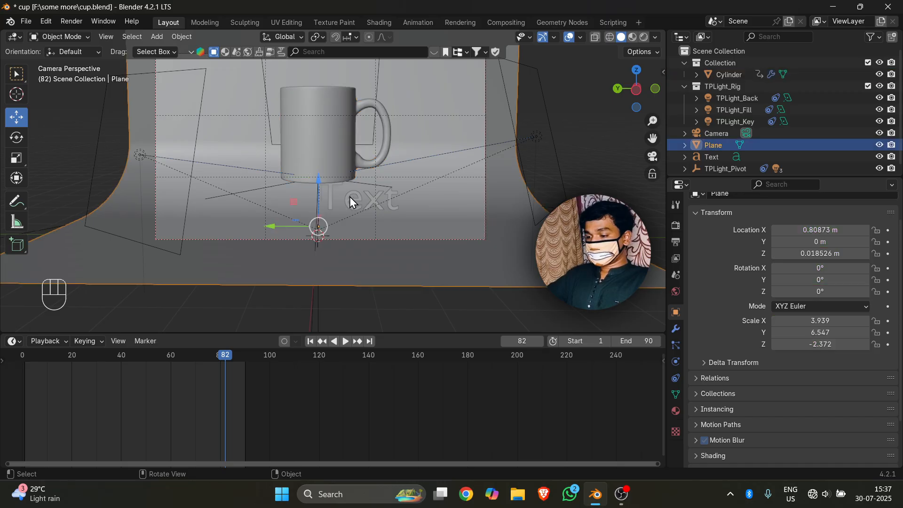
click(354, 198)
drag(312, 167, 233, 208)
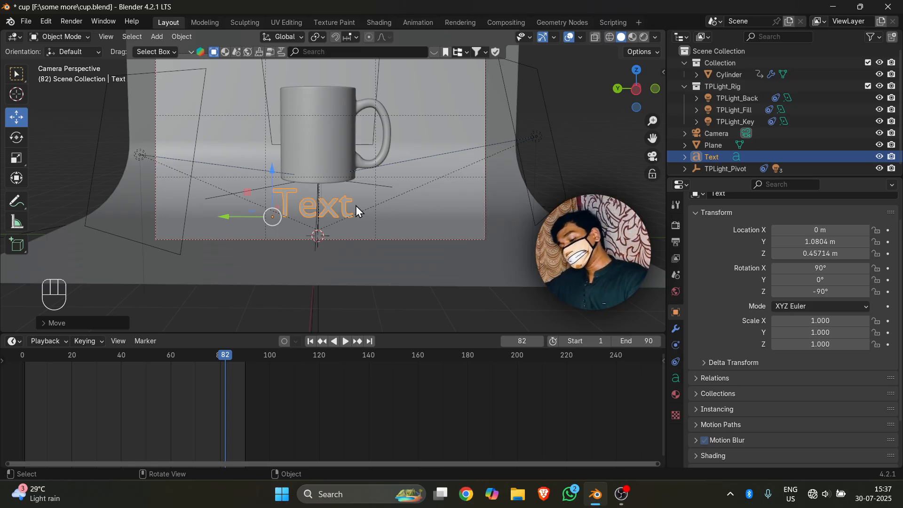
Replace the text object's default wording with "Curified" in Edit Mode and return to Object Mode
key(Tab)
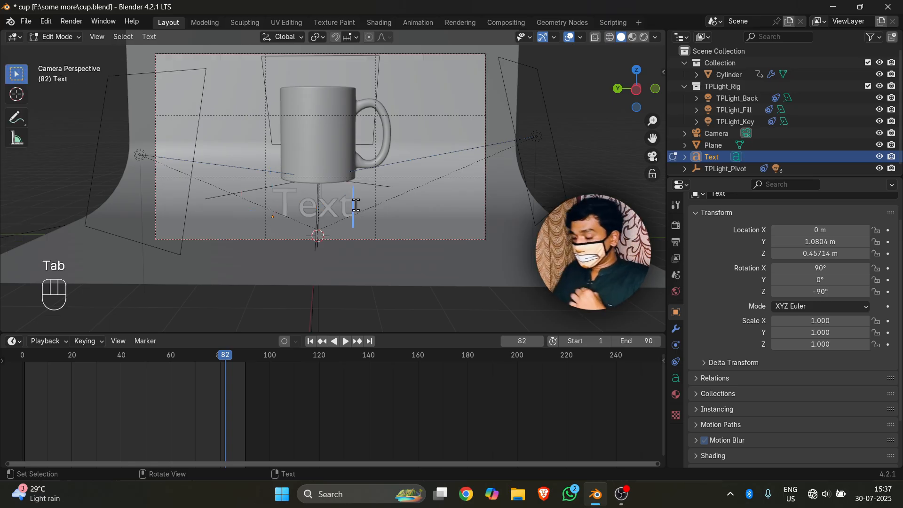
key(BackSpace)
key(BackSpace)
key(BackSpace)
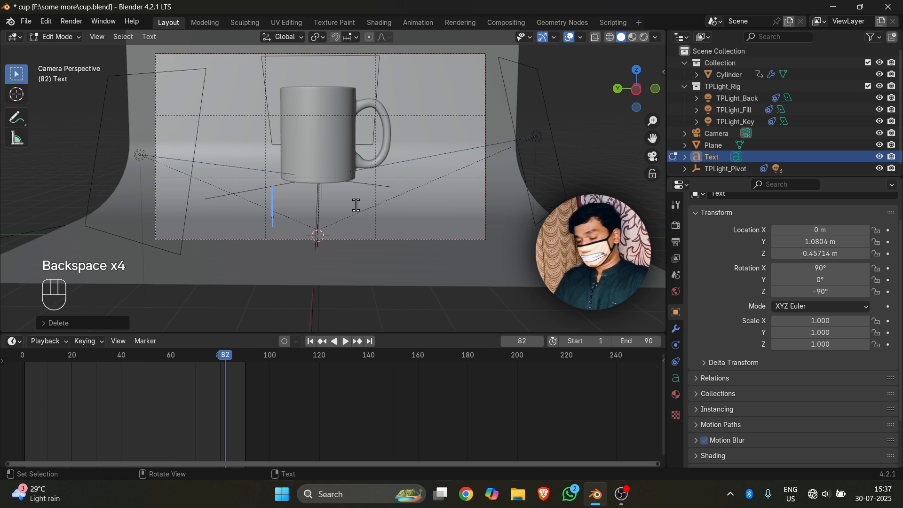
text(C)
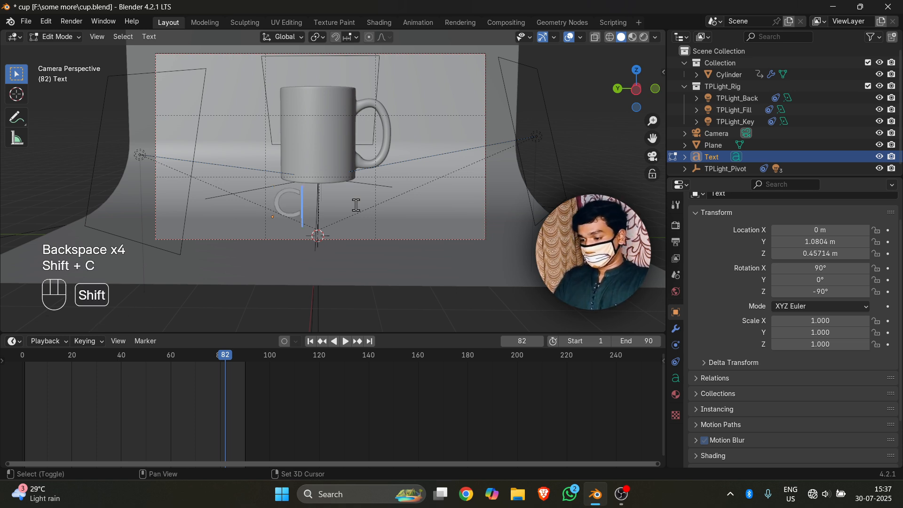
text(urified)
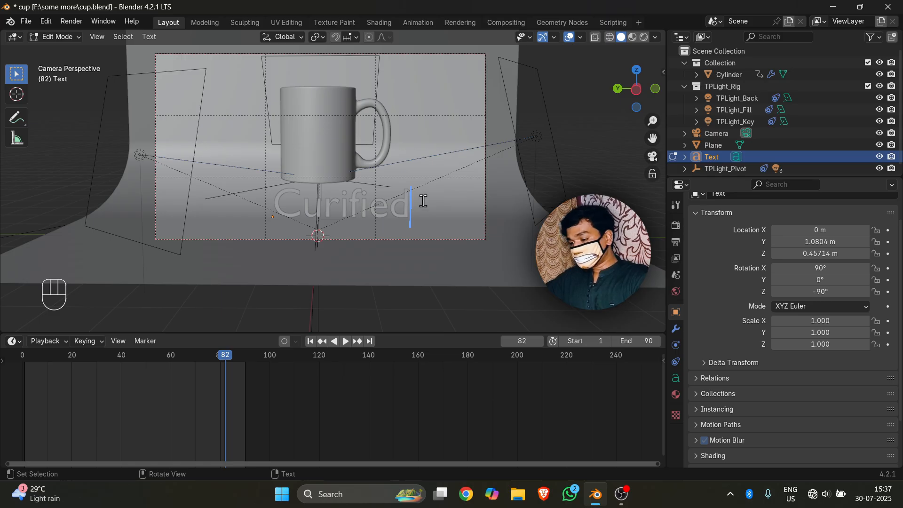
key(Tab)
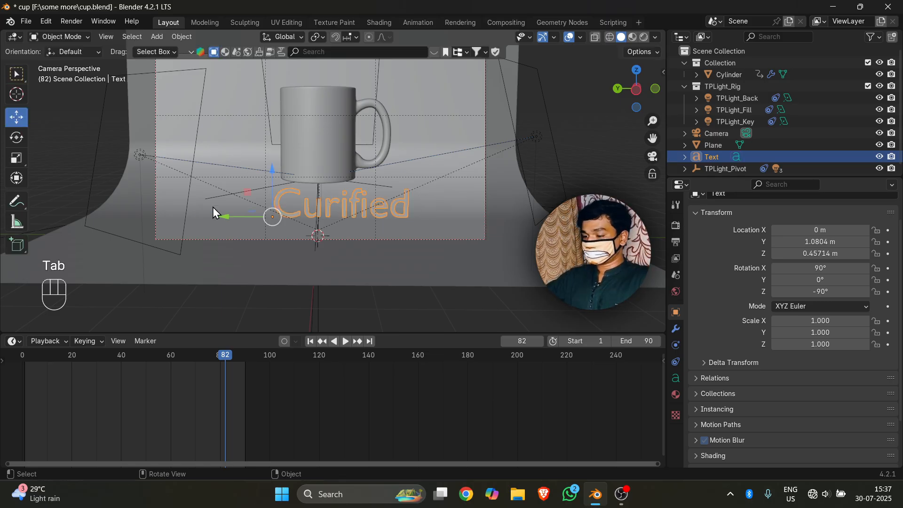
Move the "Curified" text along Y to about 1.7022 m so it sits centred beneath the mug
drag(214, 214, 193, 212)
click(439, 247)
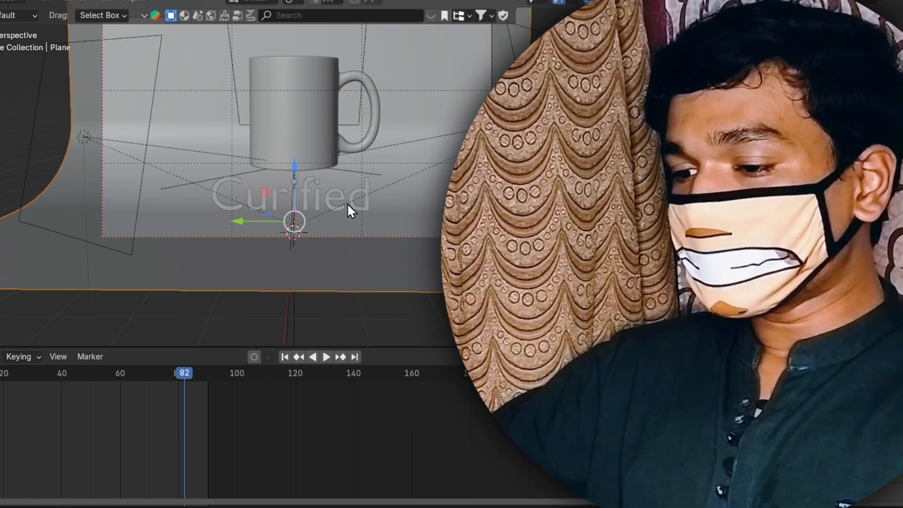
click(293, 186)
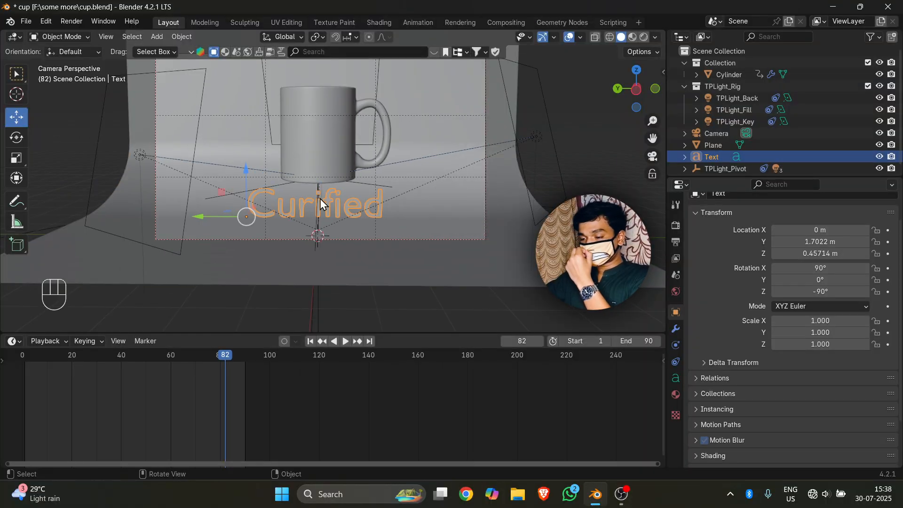
Try setting the text's origin to its geometry, and undo the origin change
click(181, 35)
mouse_move(188, 52)
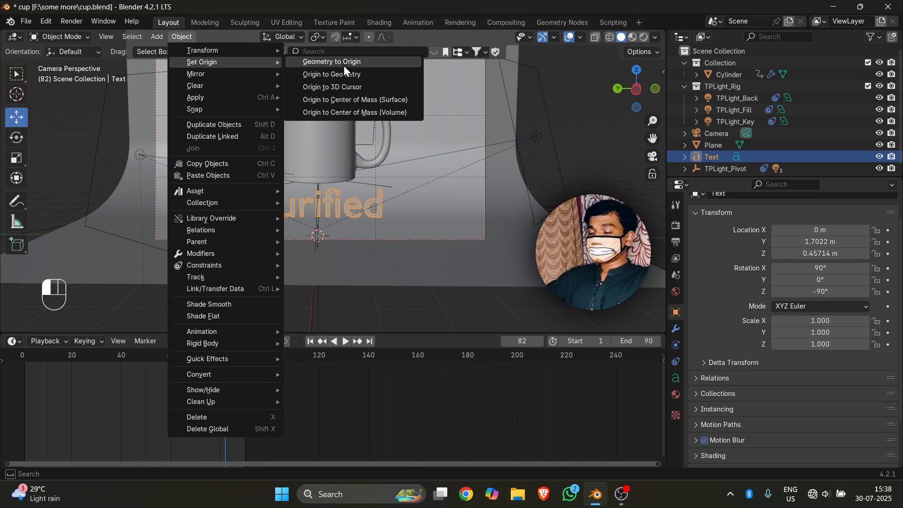
click(339, 79)
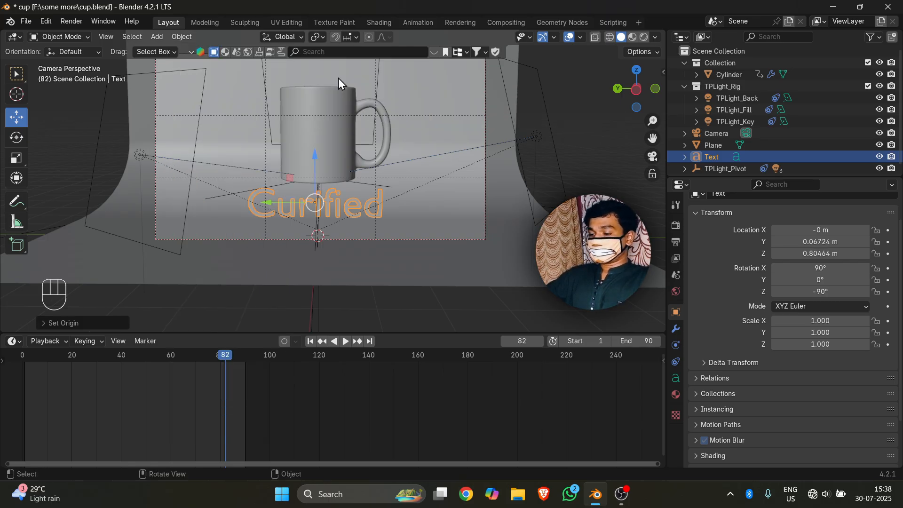
click(596, 170)
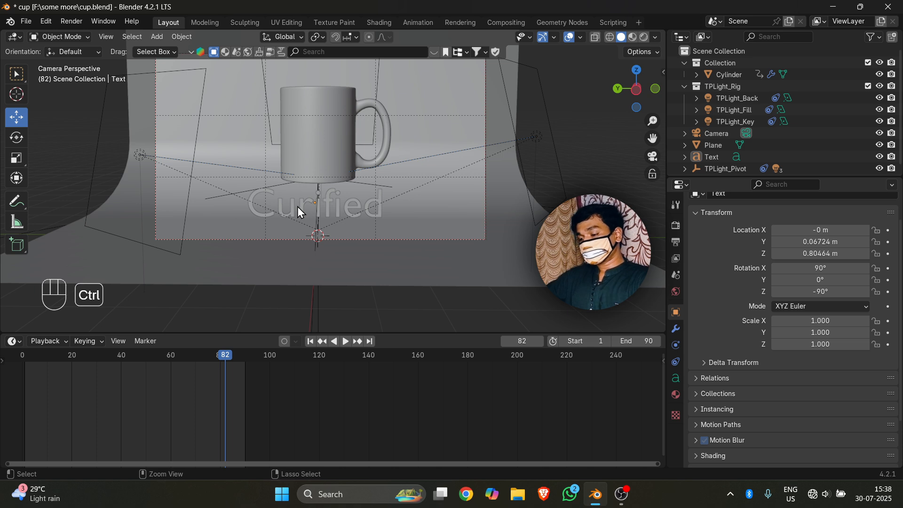
key(ctrl+z)
key(ctrl+z)
click(541, 207)
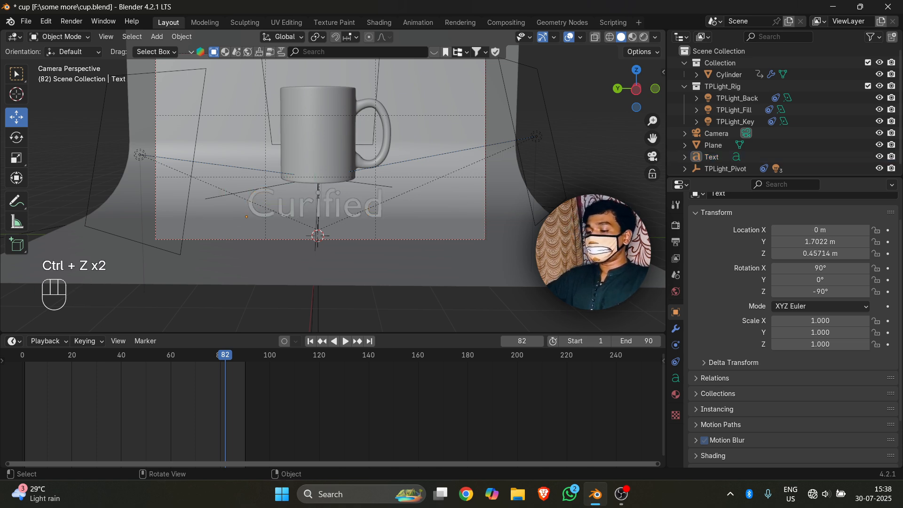
Try rotating the text around Z about its off-centre origin to about -173.56°, and undo the rotation
click(253, 205)
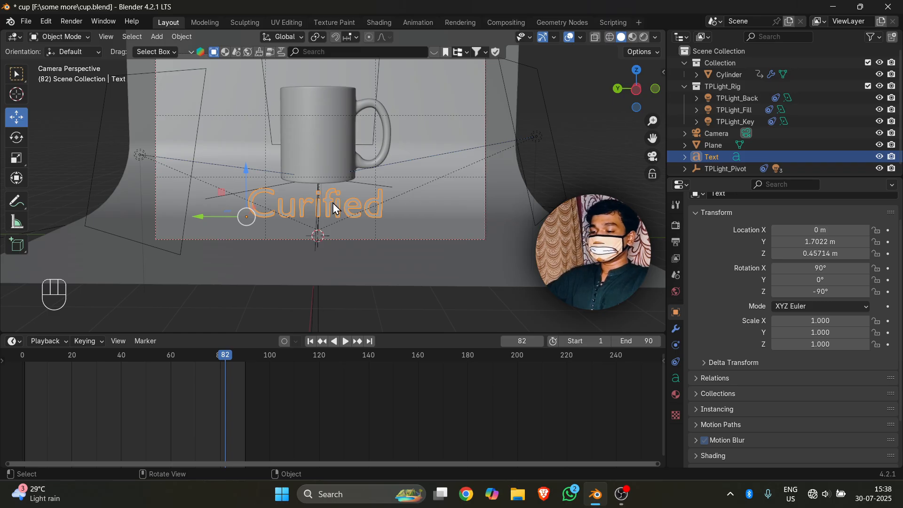
click(19, 142)
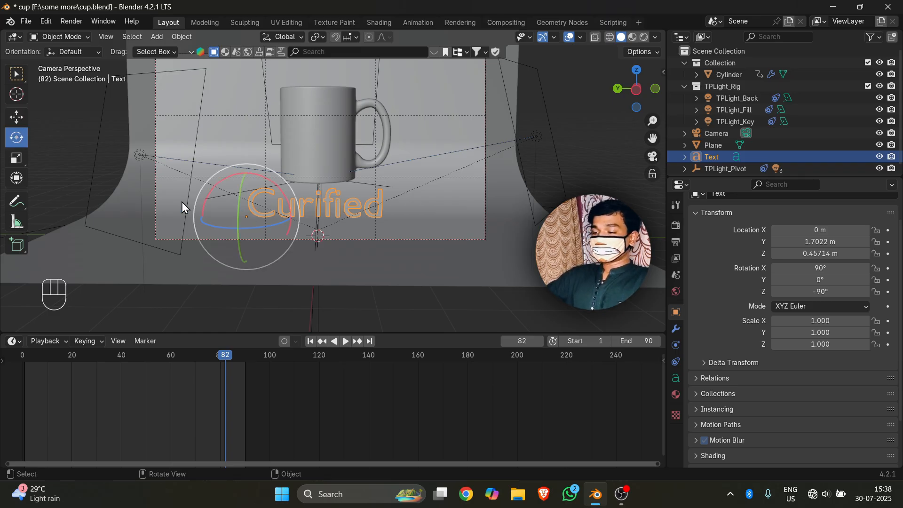
drag(278, 223, 245, 230)
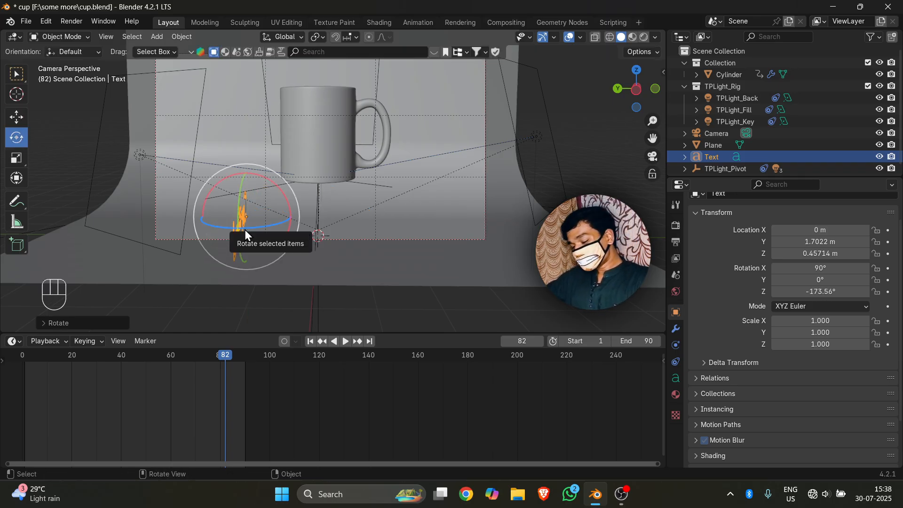
key(ctrl+z)
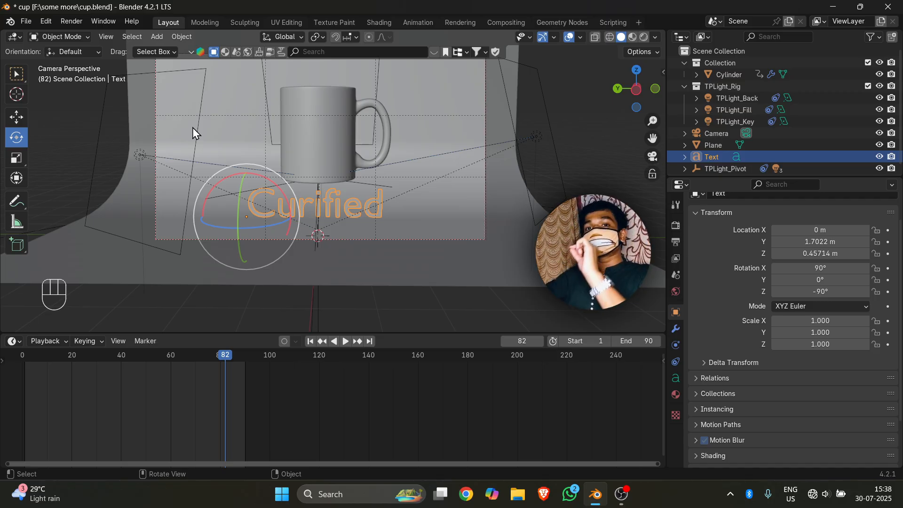
Set the text object's origin to its geometry so its pivot is centred on the word
click(182, 37)
mouse_move(207, 62)
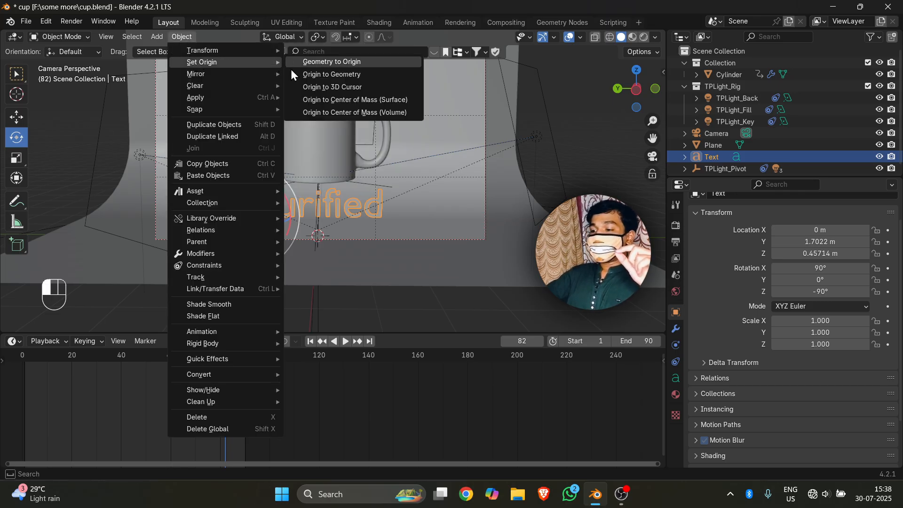
click(337, 79)
click(589, 173)
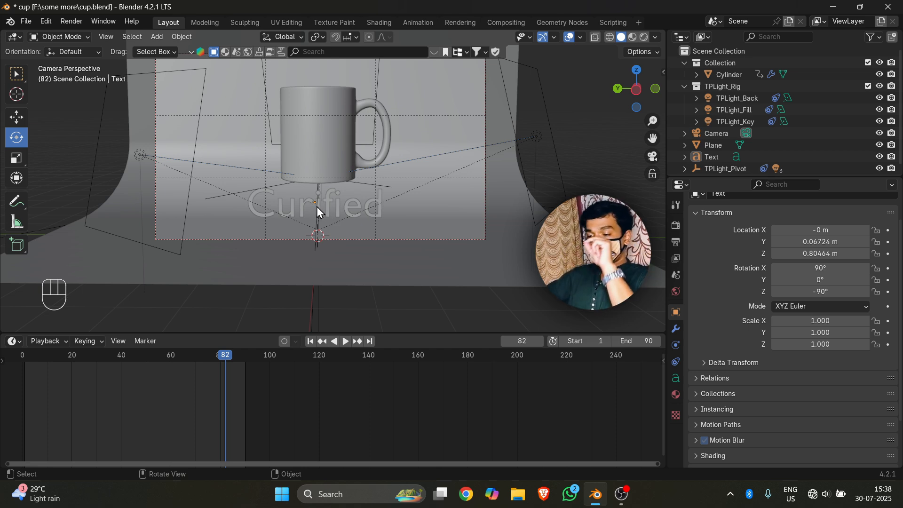
click(329, 203)
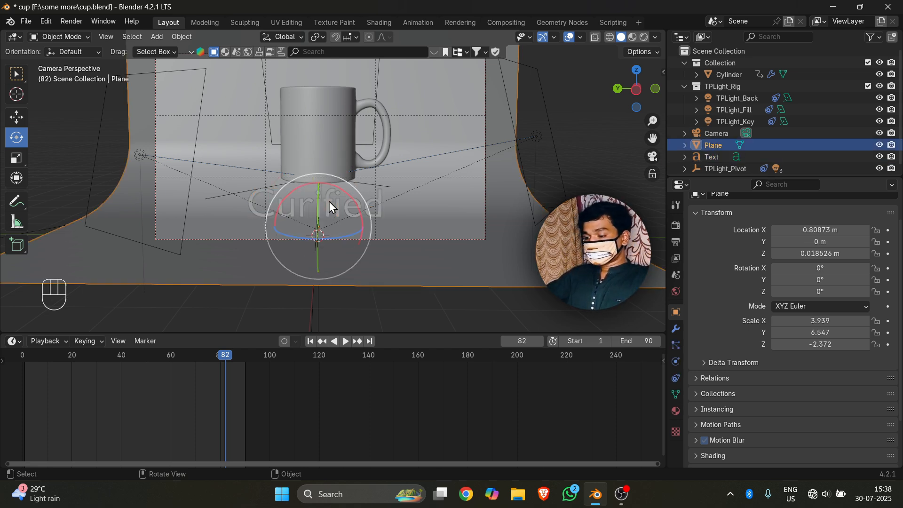
Expand the text's geometry settings and set its extrusion to 0.02 m
middle_drag(461, 203, 636, 112)
key(KP_Decimal)
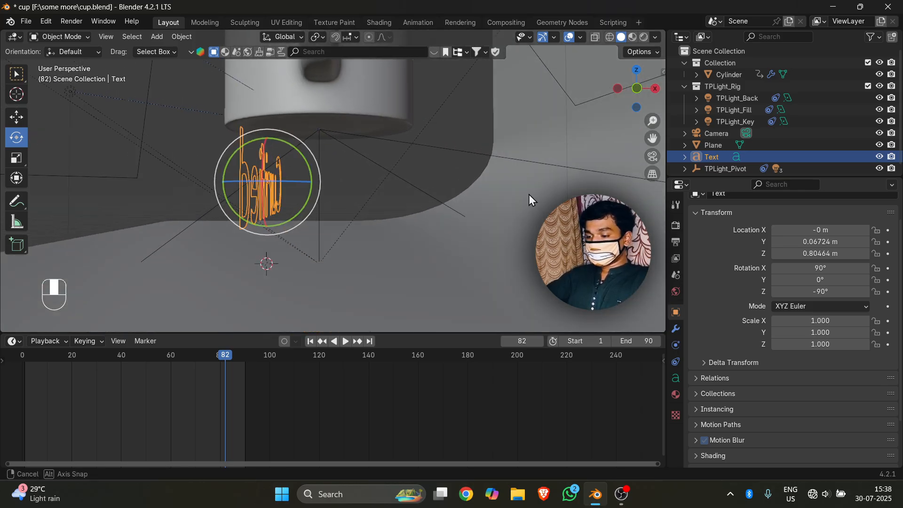
middle_drag(305, 224, 283, 235)
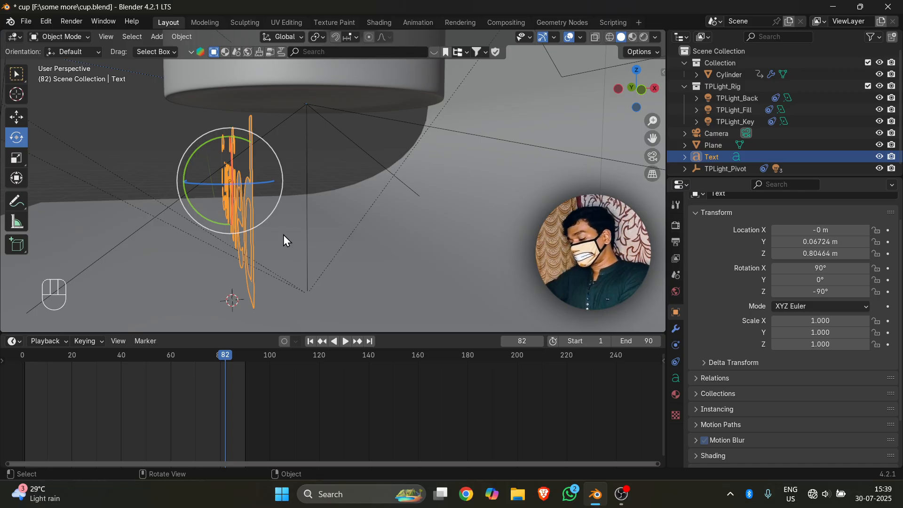
key(KP_0)
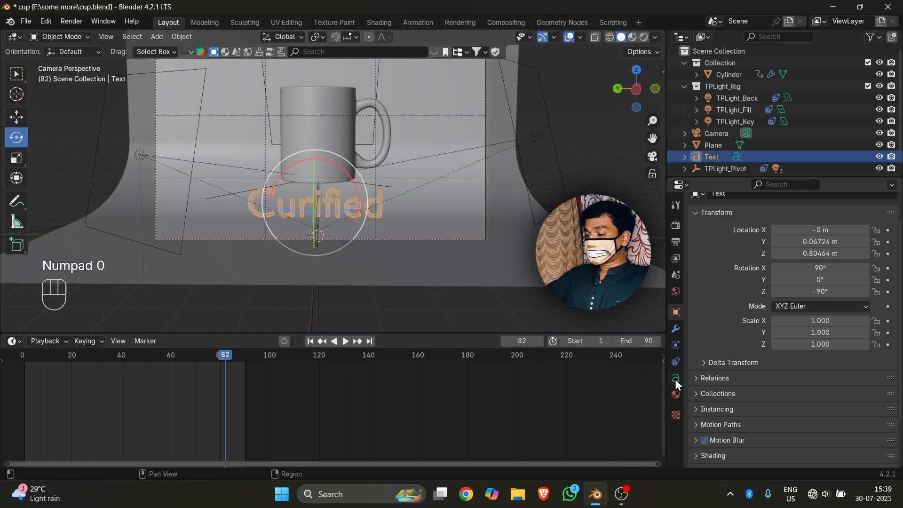
click(675, 379)
scroll(738, 326, down, 3)
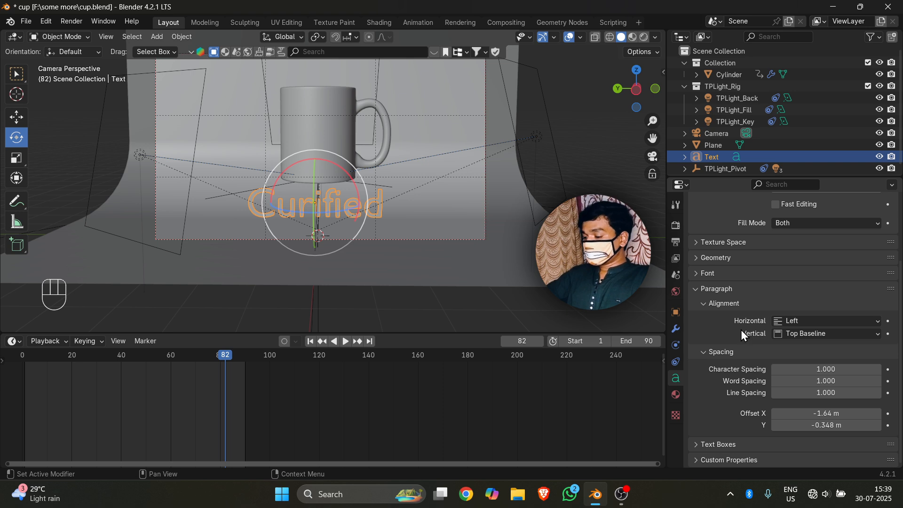
scroll(742, 331, up, 2)
click(717, 307)
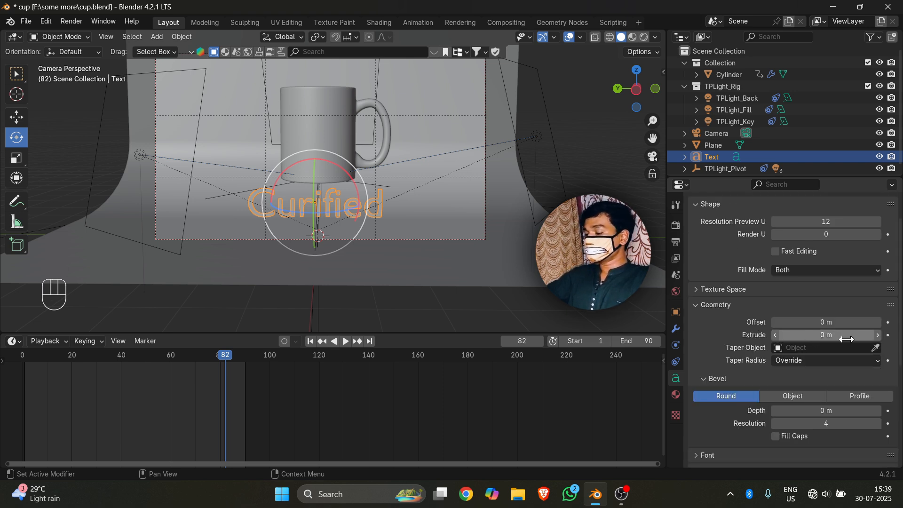
click(879, 336)
middle_drag(541, 263, 437, 203)
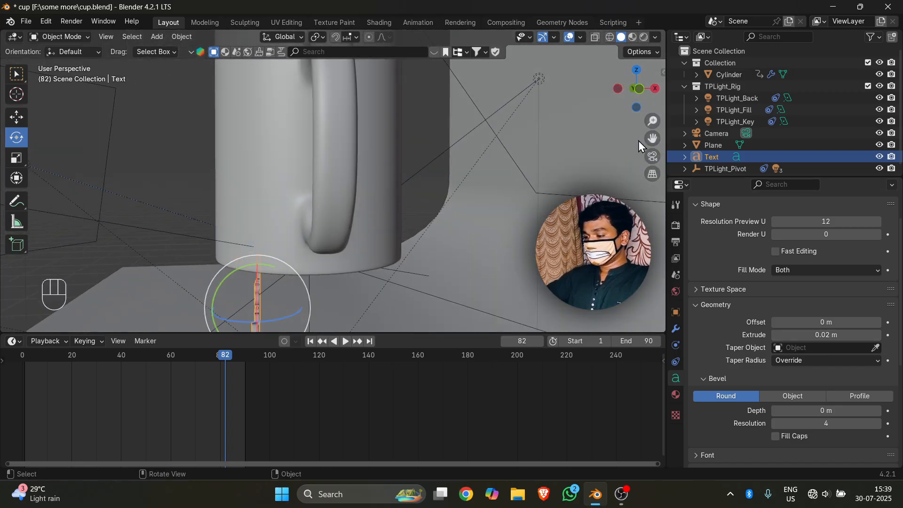
drag(653, 138, 651, 147)
Thicken the text by setting its extrusion to 0.06 m, and return to the camera view
click(879, 336)
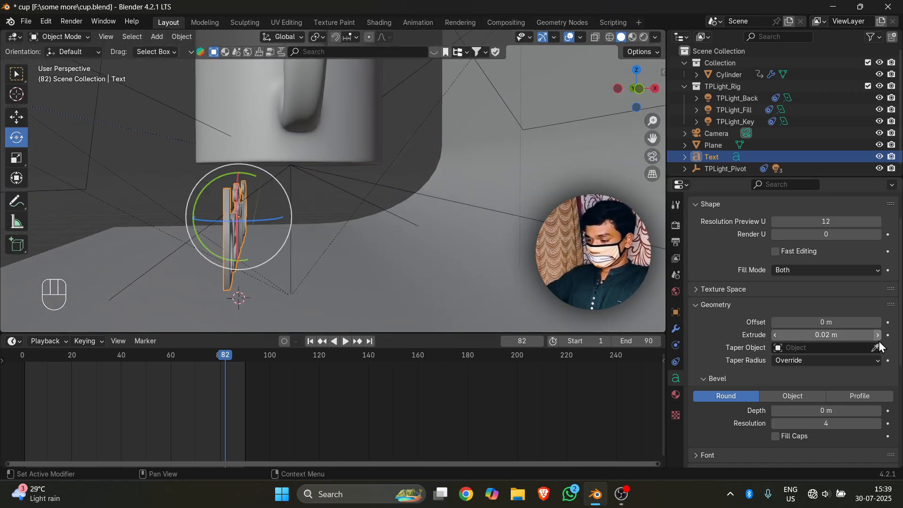
click(878, 336)
click(879, 336)
click(879, 335)
click(878, 335)
scroll(411, 321, down, 2)
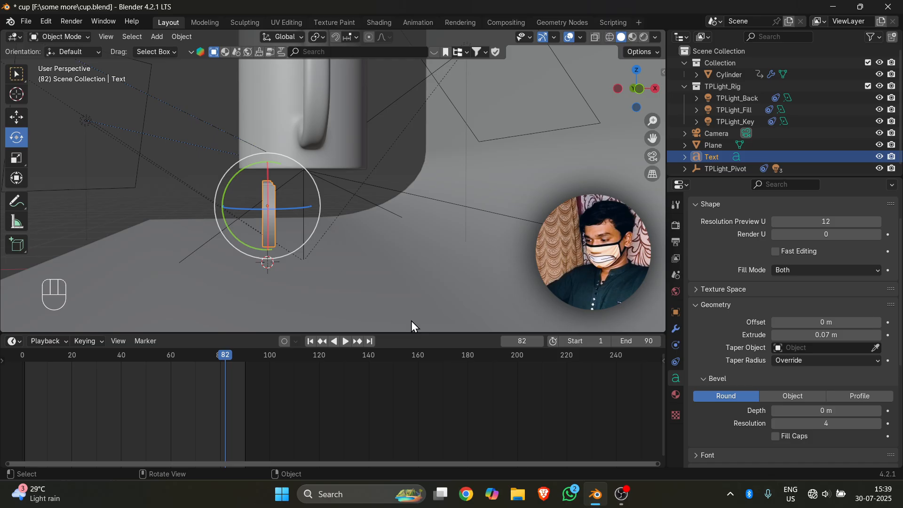
click(775, 334)
middle_drag(276, 198, 312, 209)
key(KP_0)
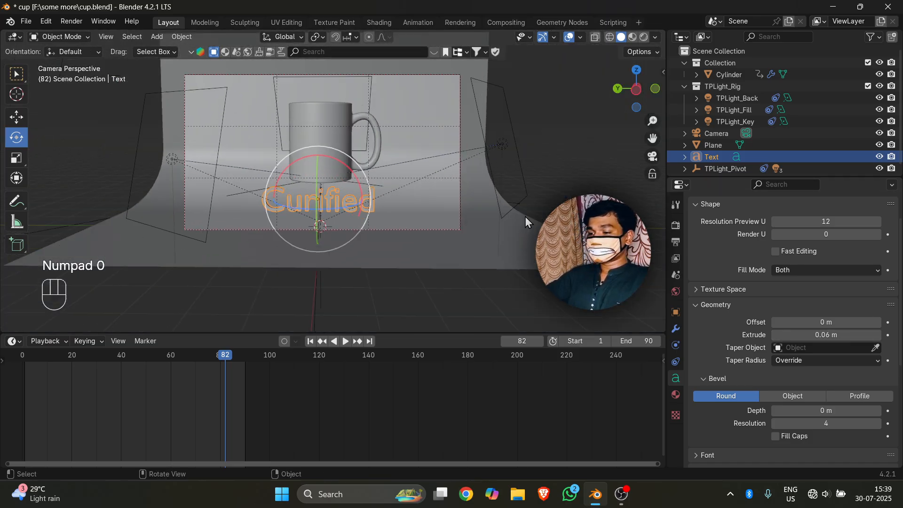
scroll(451, 234, up, 1)
scroll(308, 196, down, 3)
scroll(345, 211, up, 3)
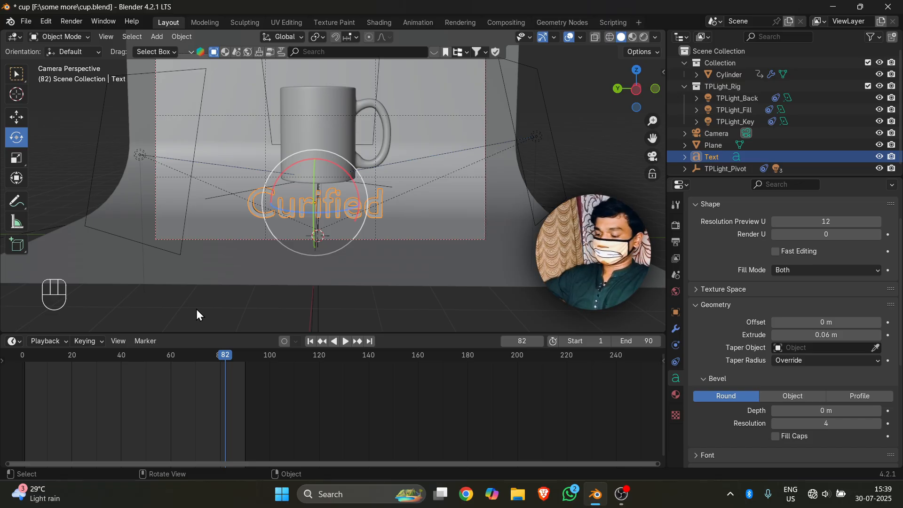
Step back to frame 70 and insert a keyframe for the text object
key(Left)
key(Left)
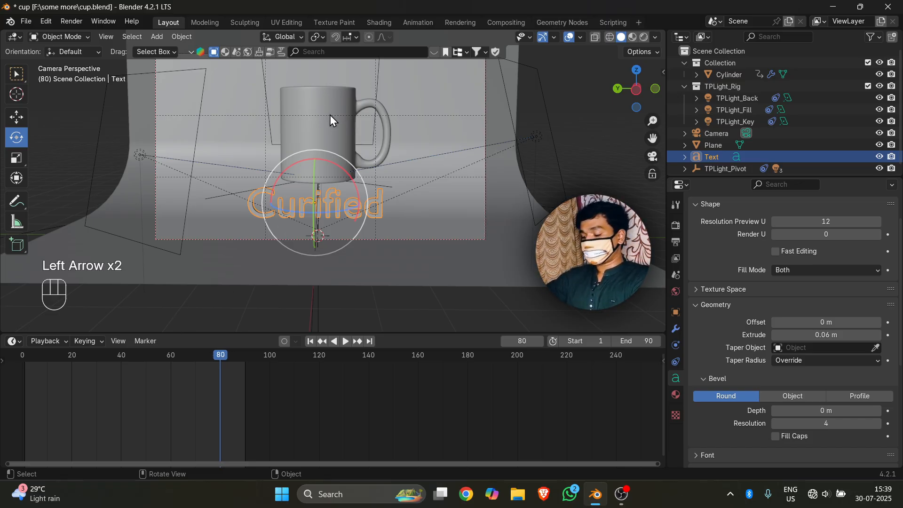
key(Left)
key(Left)
key(Left)
key(Left)
key(Left)
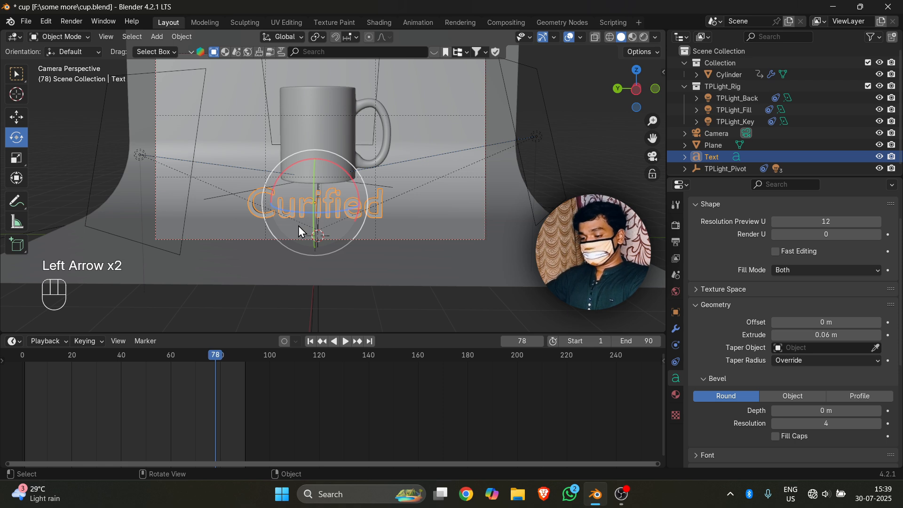
key(Left)
key(Left)
key(Left)
key(Left)
key(Left)
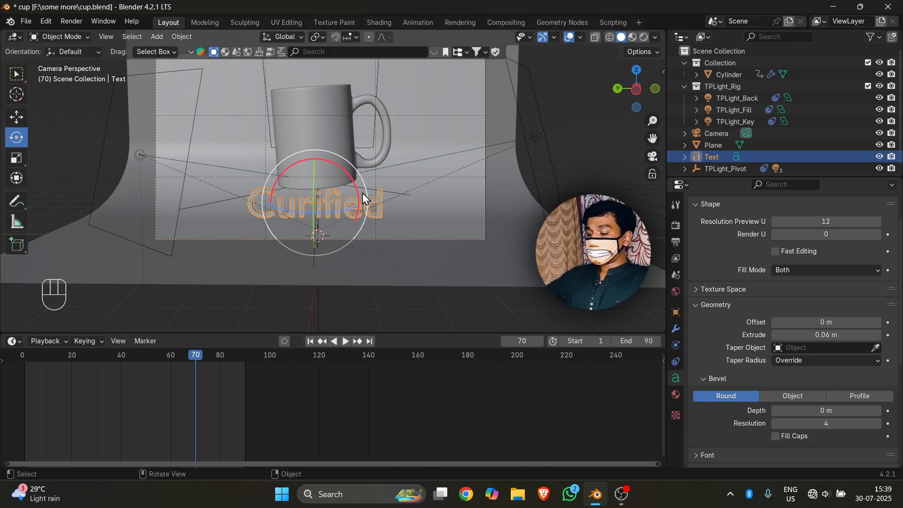
key(i)
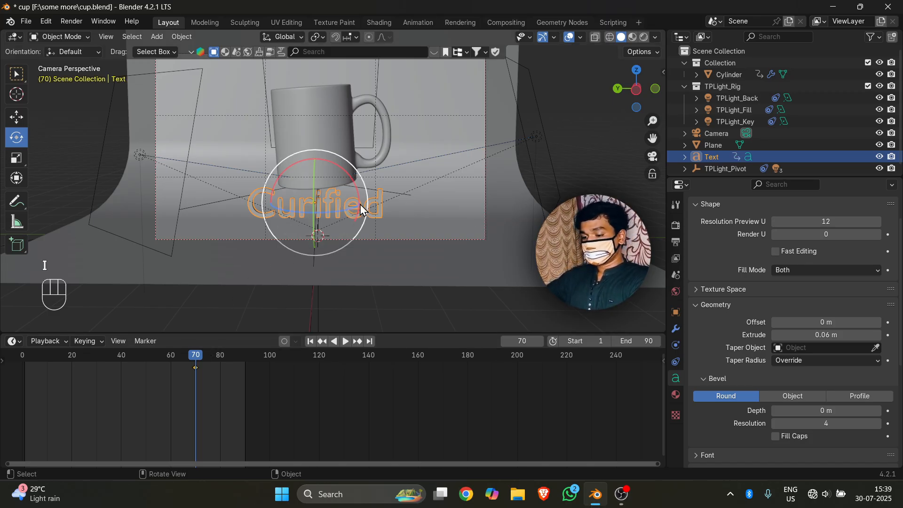
Try widening the text's character spacing to 3.900, and undo the spacing change
scroll(754, 374, down, 6)
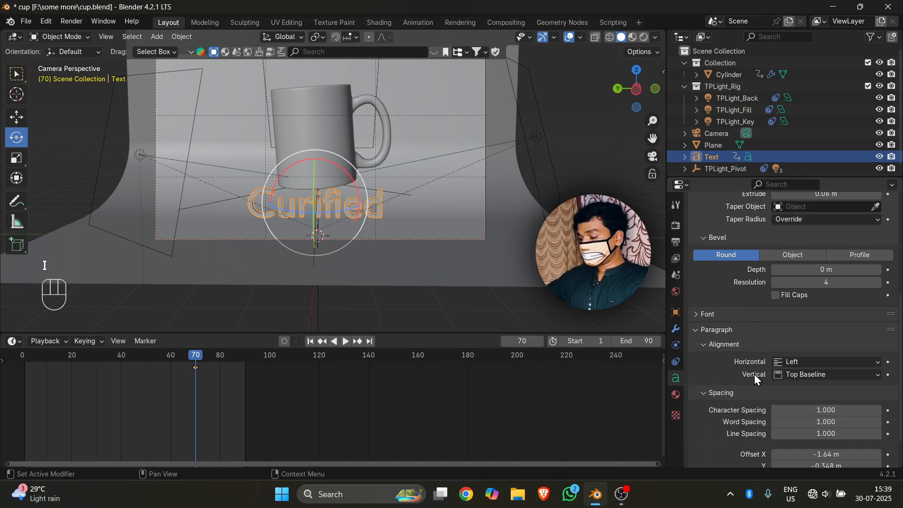
scroll(754, 374, down, 2)
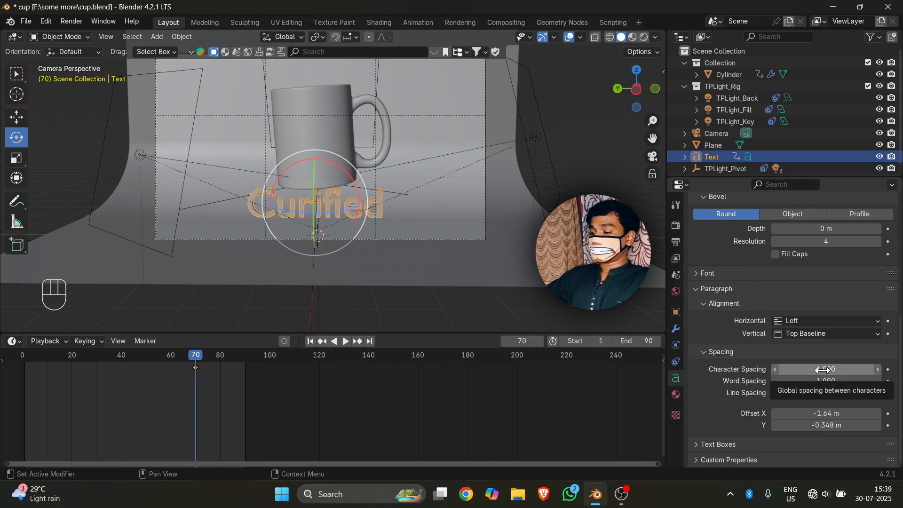
drag(828, 374, 869, 374)
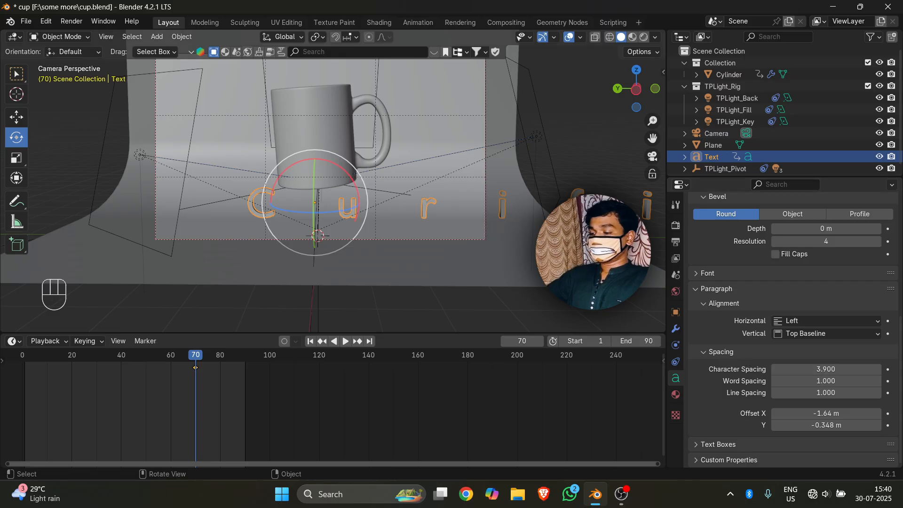
middle_drag(545, 244, 563, 325)
scroll(547, 253, down, 1)
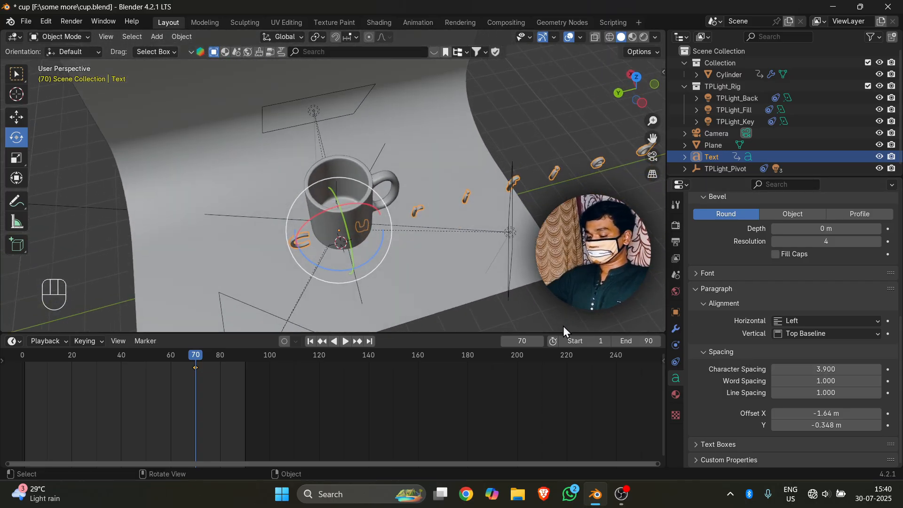
key(ctrl+z)
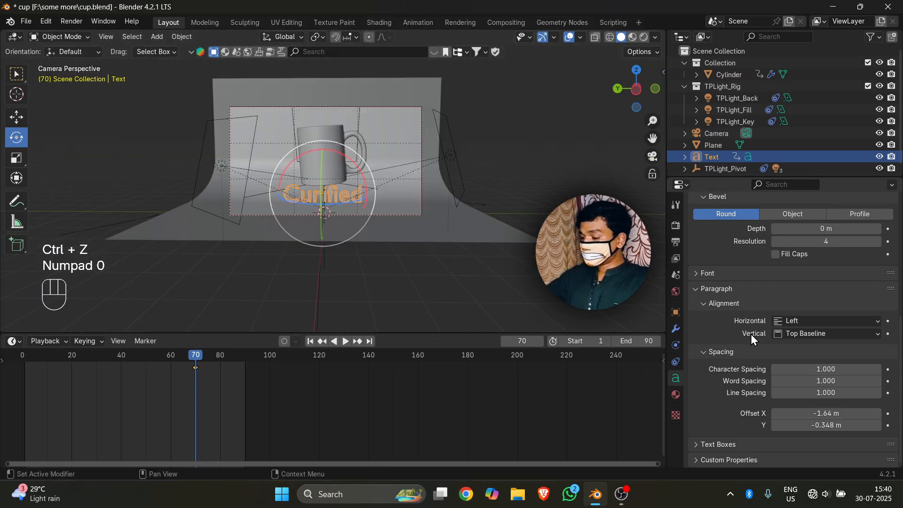
Keyframe the text's character spacing at 1.000 on frame 70, and go to frame 1
click(888, 369)
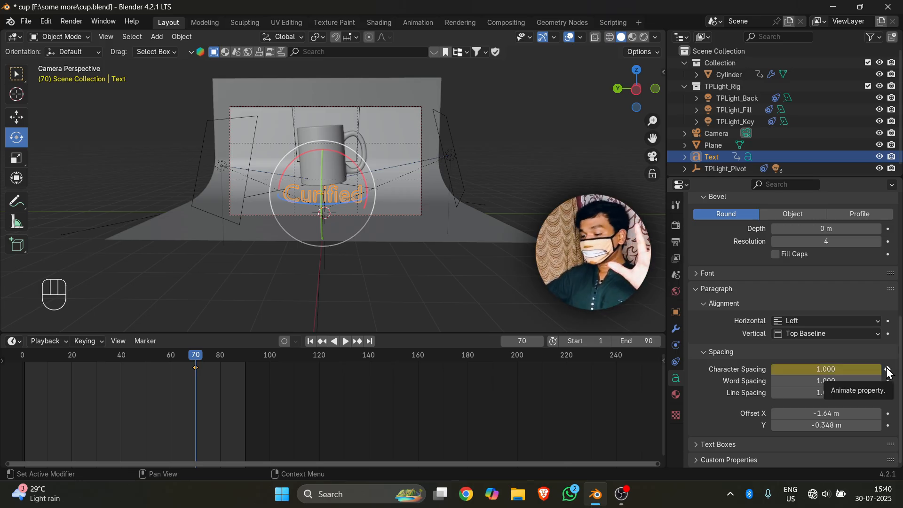
click(310, 341)
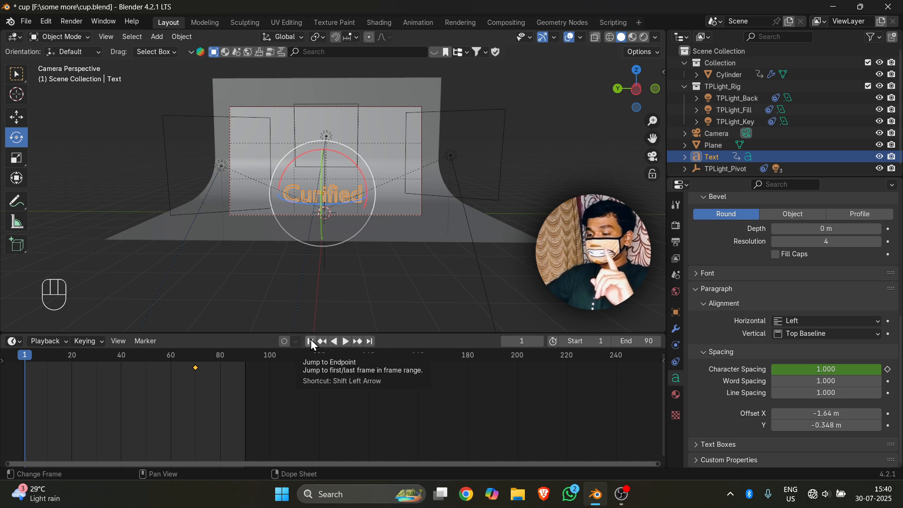
scroll(317, 213, up, 6)
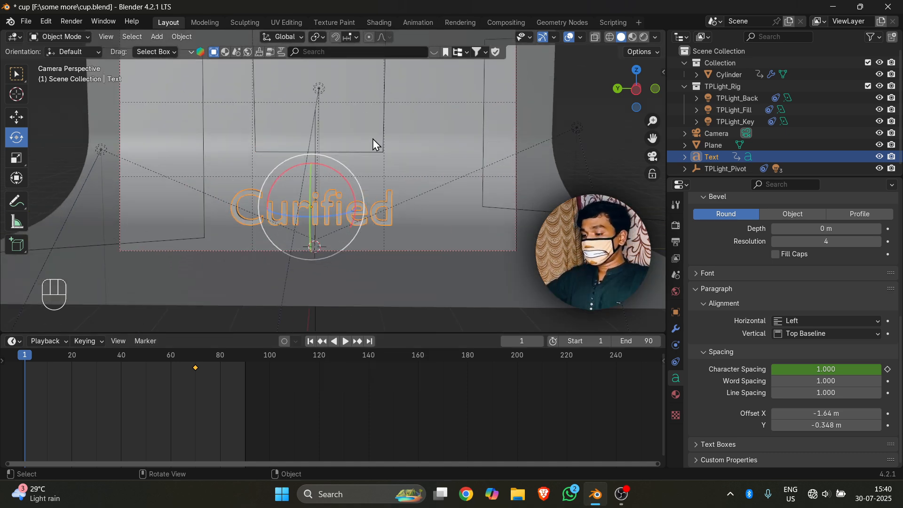
Widen the text's character spacing to 4.200 and move the text sideways to recentre the spread letters on the camera frame
scroll(261, 182, down, 3)
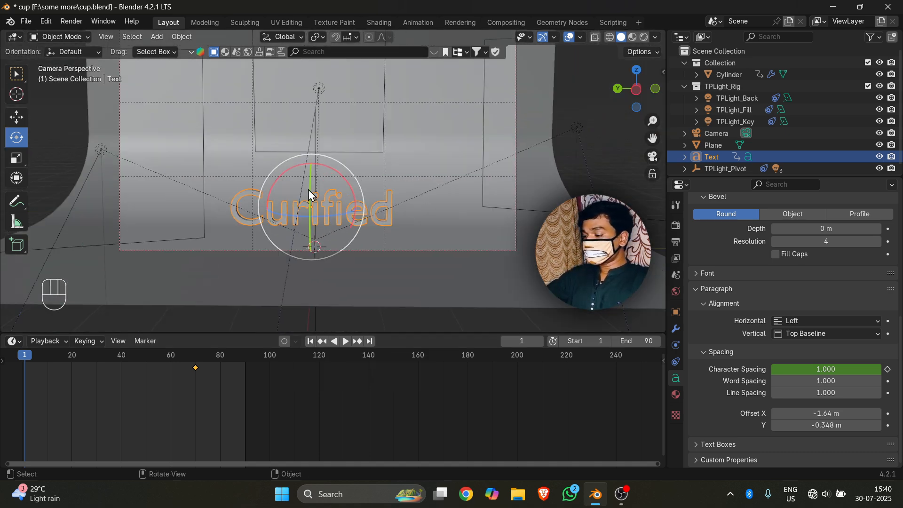
drag(821, 371, 870, 371)
click(17, 118)
drag(264, 206, 161, 190)
scroll(348, 221, down, 3)
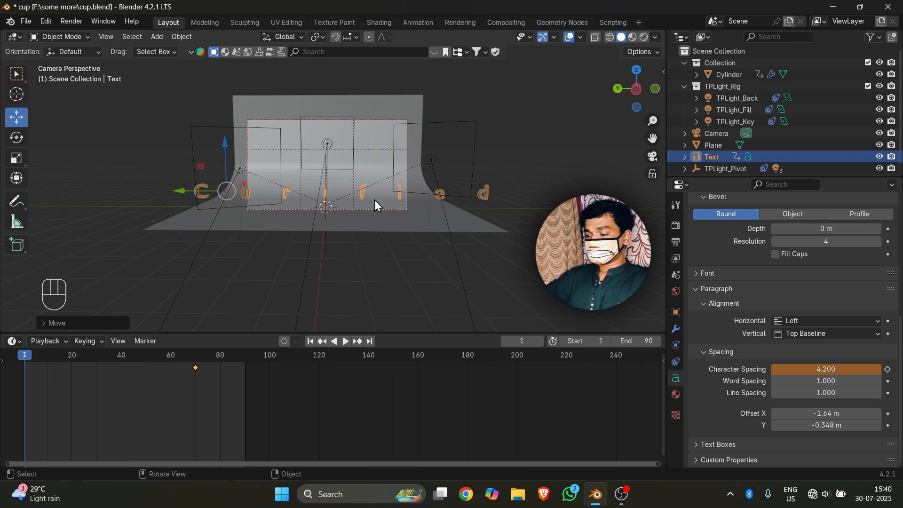
Keyframe the character spacing and the text object on frame 1, and deselect the text
click(887, 370)
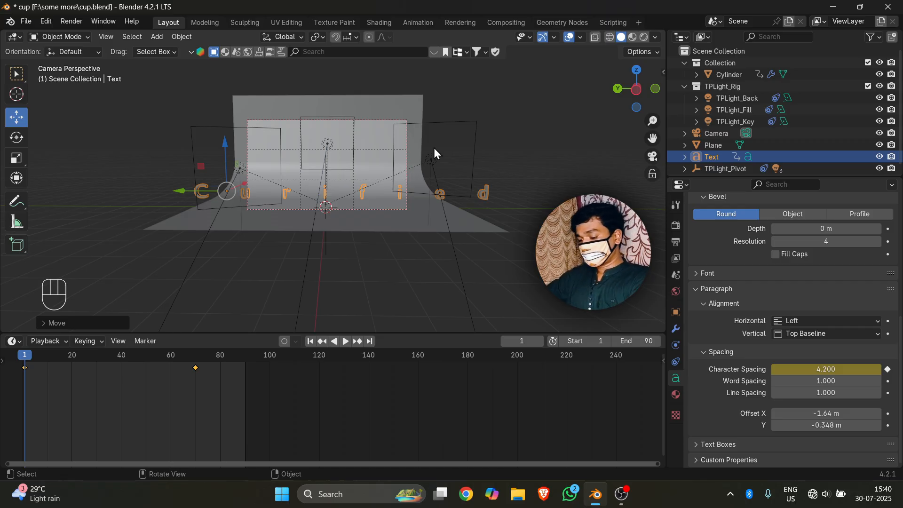
key(i)
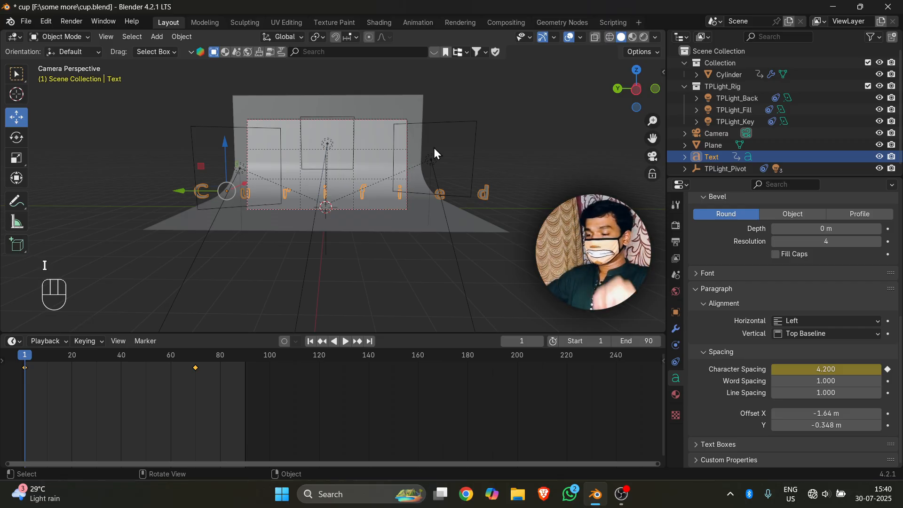
click(541, 114)
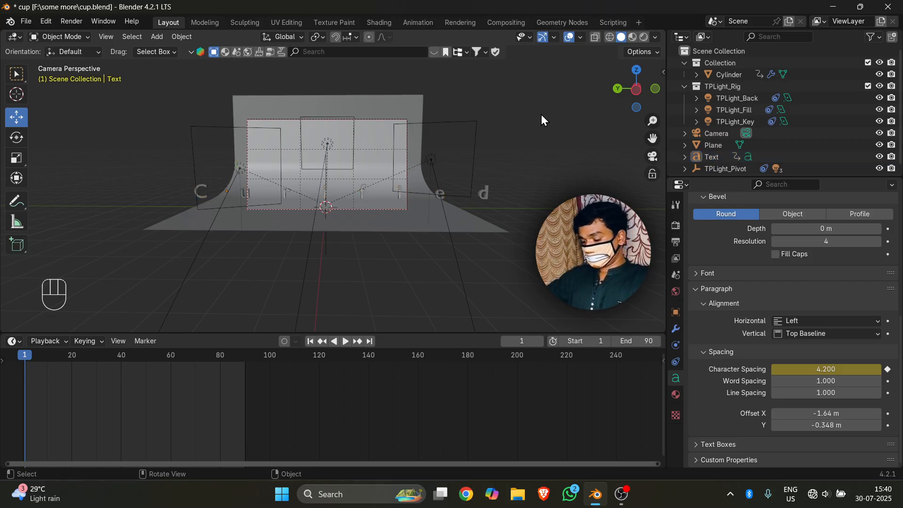
Play the animation in both solid and rendered shading, and return the viewport to solid shading
key(space)
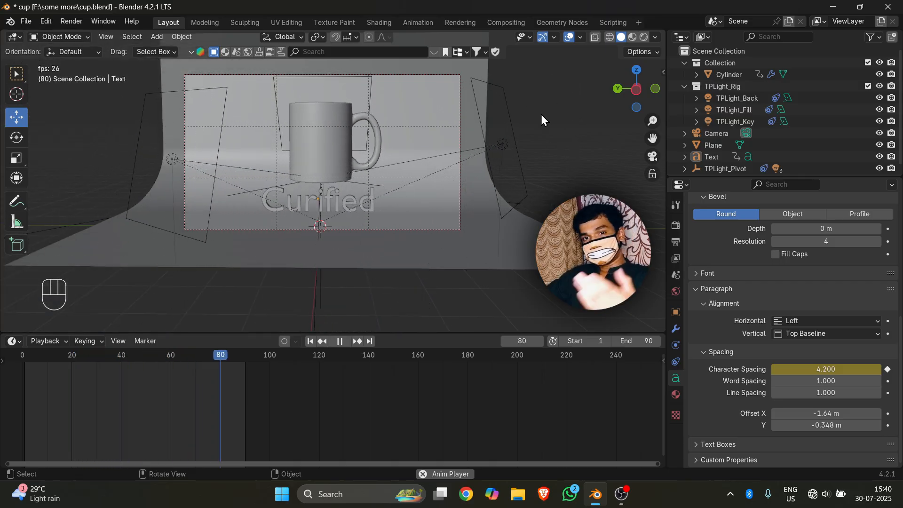
key(space)
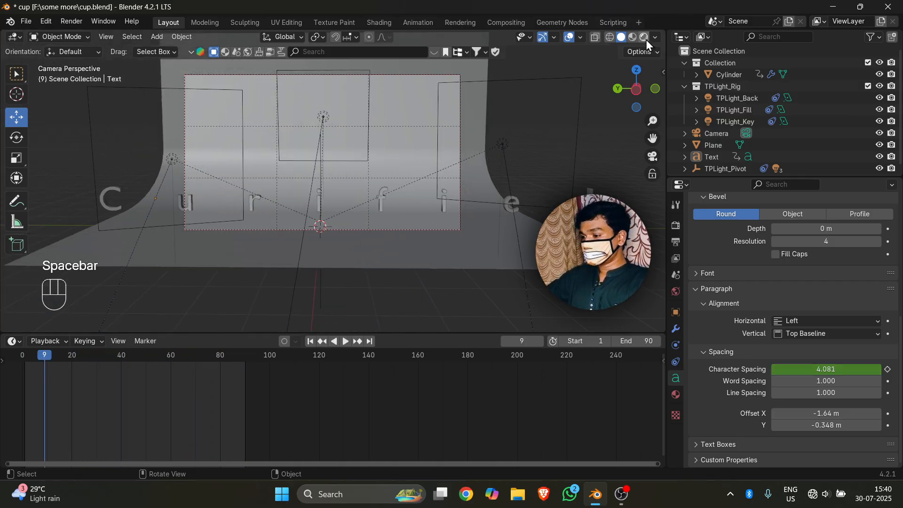
click(645, 39)
key(space)
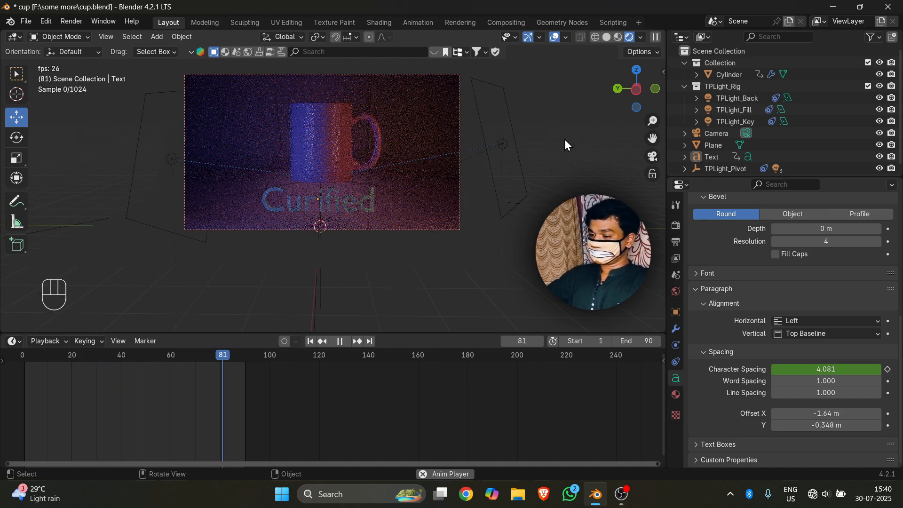
key(space)
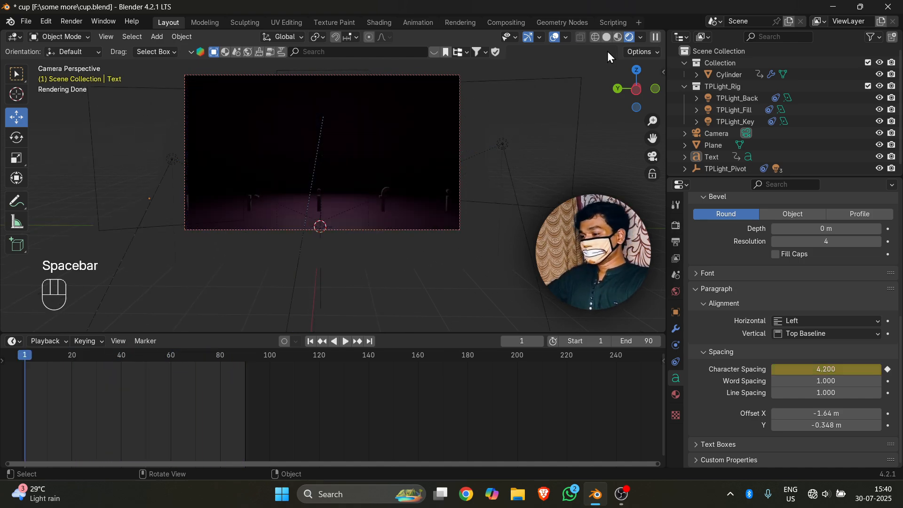
click(608, 40)
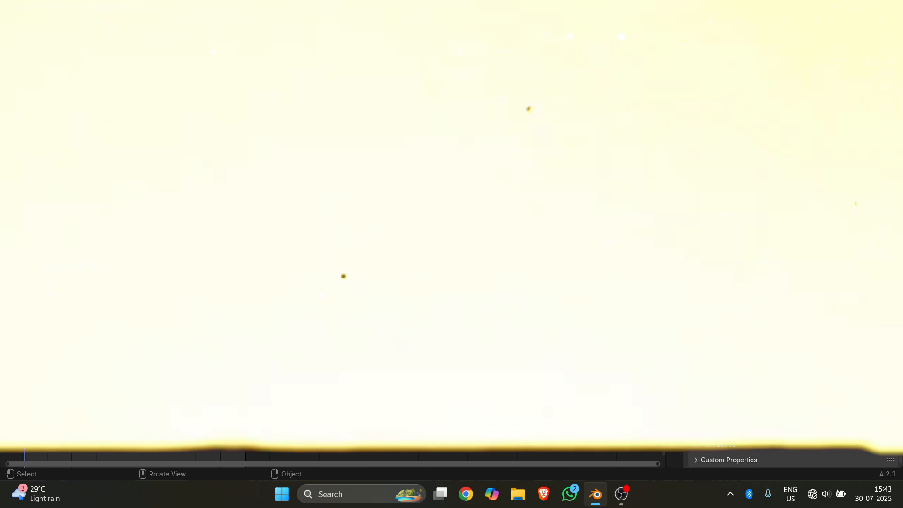
key(space)
key(space)
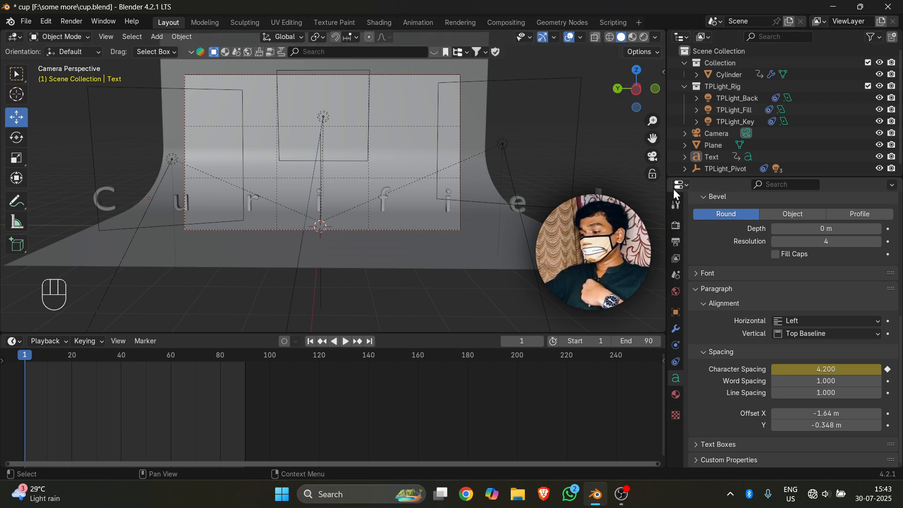
Review the scene's Cycles render sampling settings, and multiply 20 by 90 in the Calculator
click(675, 226)
scroll(712, 224, up, 5)
scroll(752, 217, up, 3)
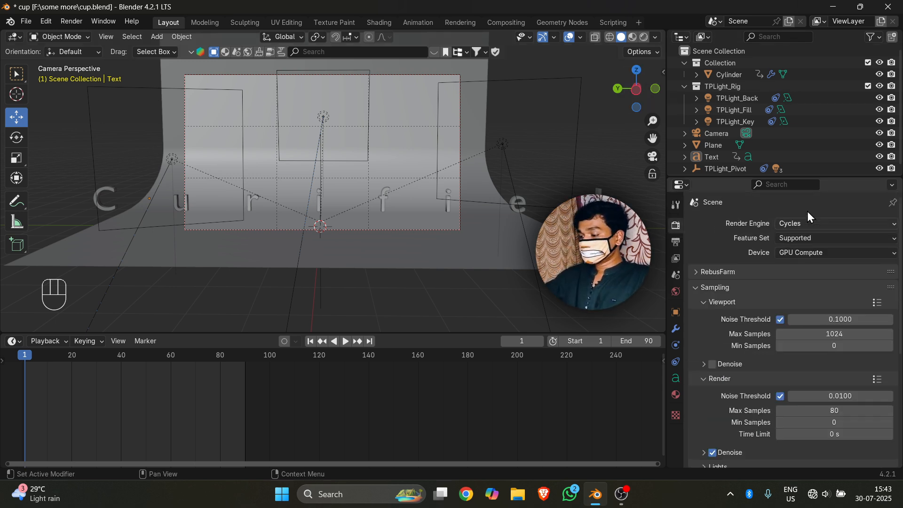
scroll(837, 233, down, 3)
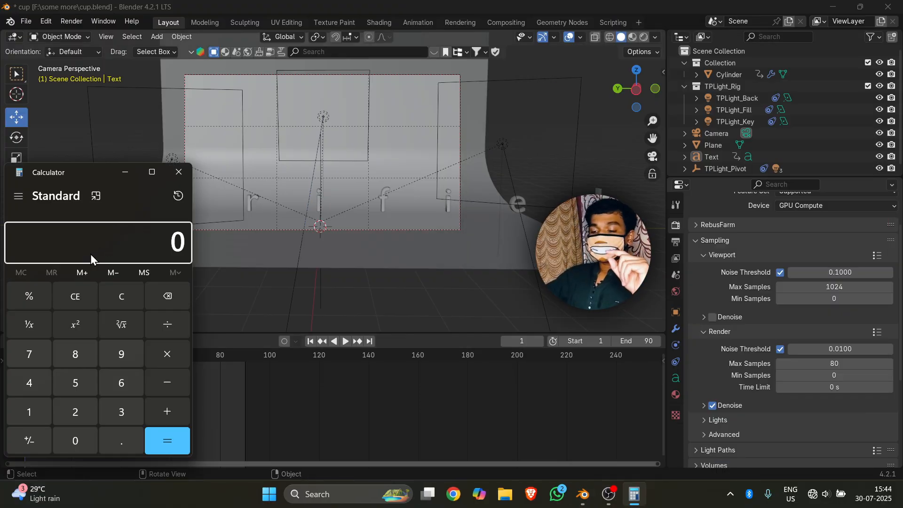
click(71, 413)
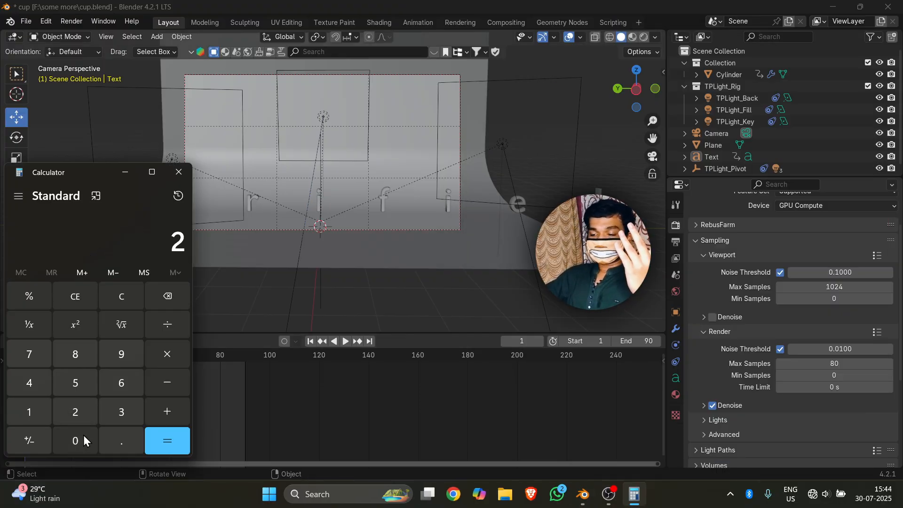
click(169, 356)
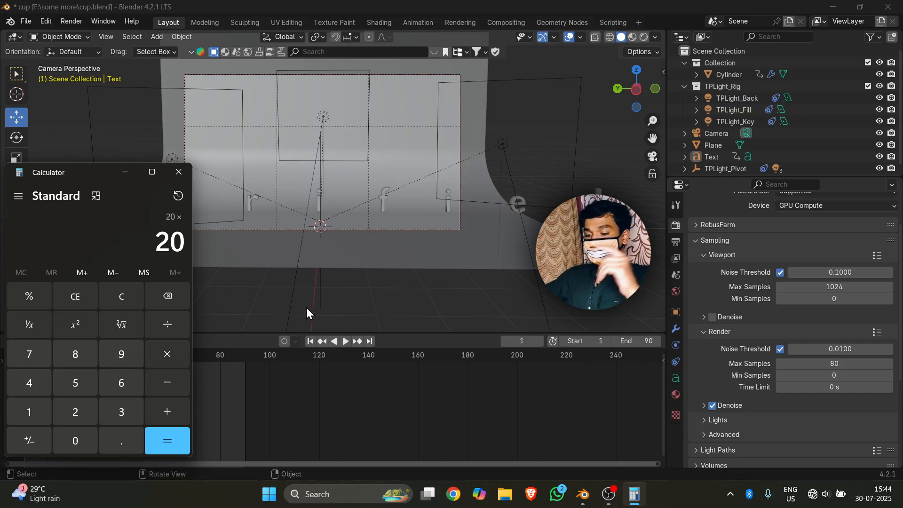
click(177, 444)
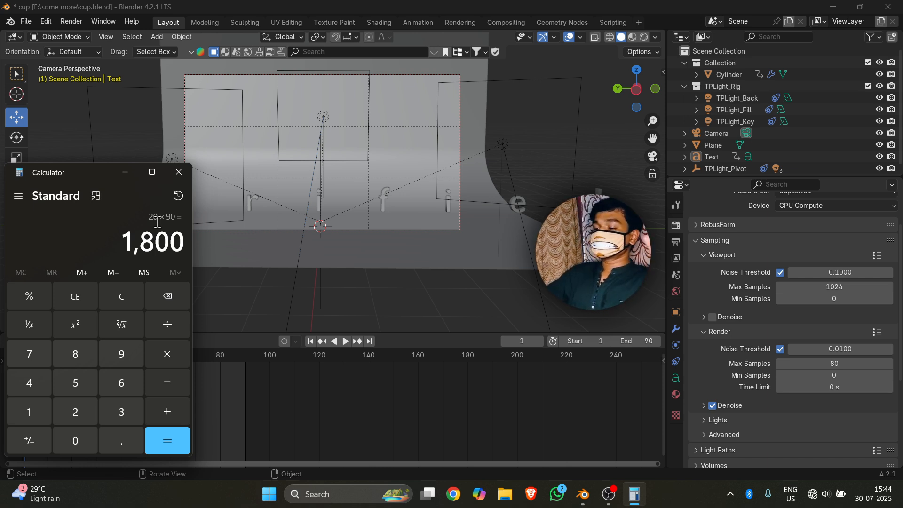
click(179, 172)
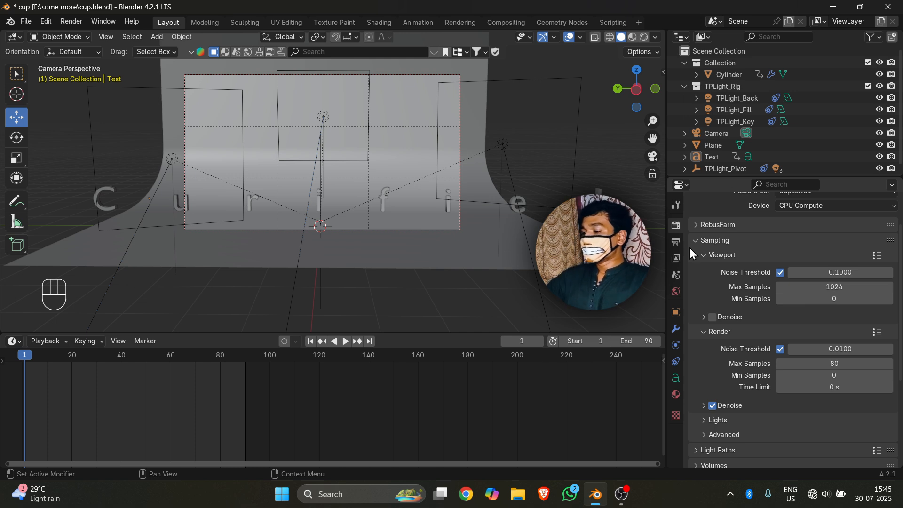
Show the scene's output settings, and divide 90 by 24 in the Calculator to get the clip length in seconds
click(673, 244)
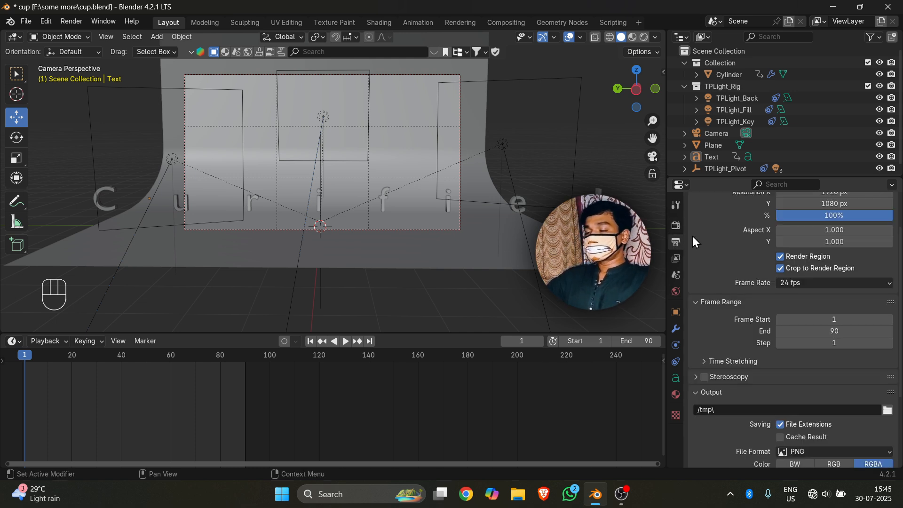
scroll(731, 285, up, 3)
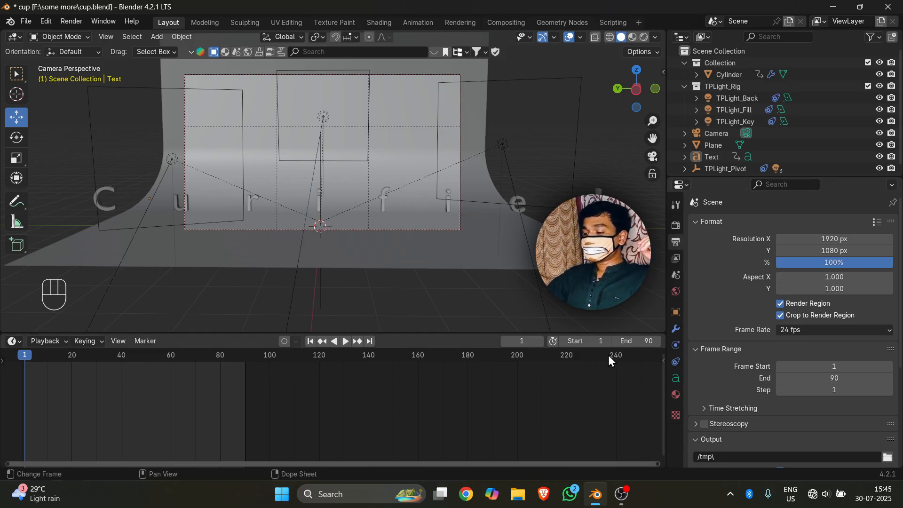
drag(120, 177, 323, 119)
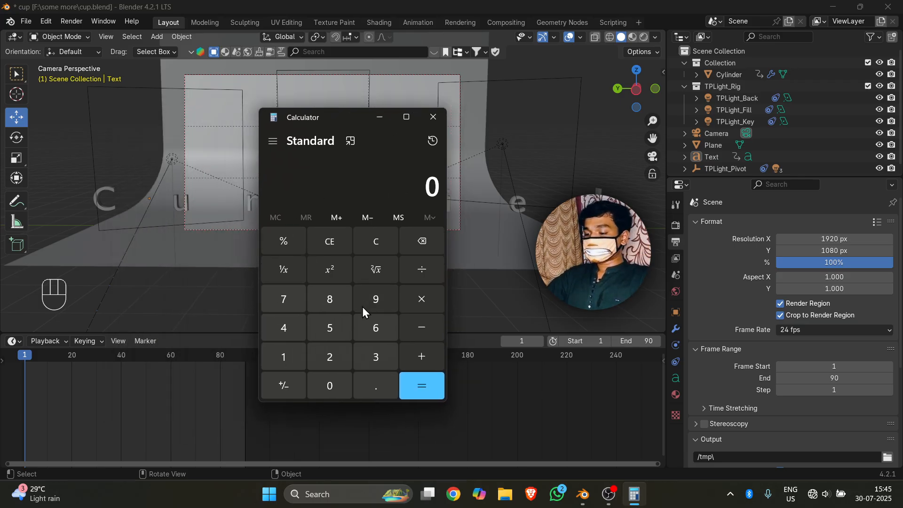
click(332, 377)
click(427, 270)
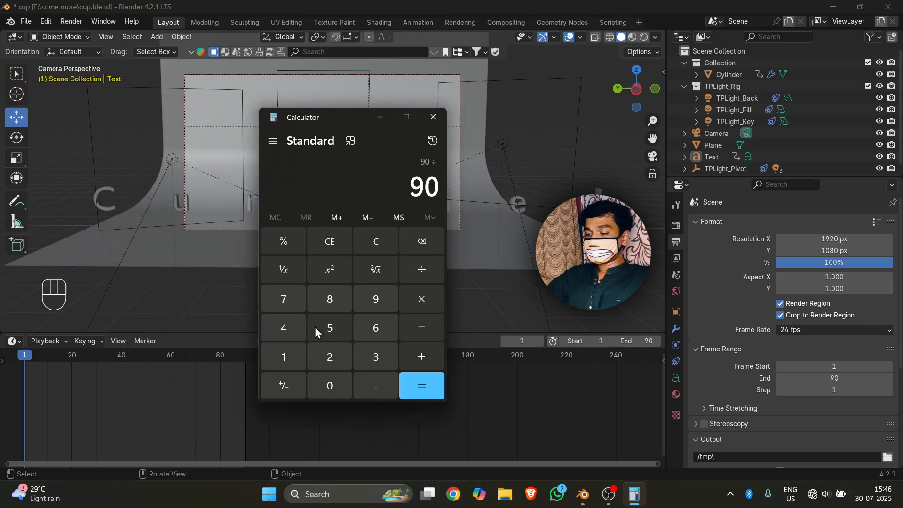
click(287, 330)
click(420, 382)
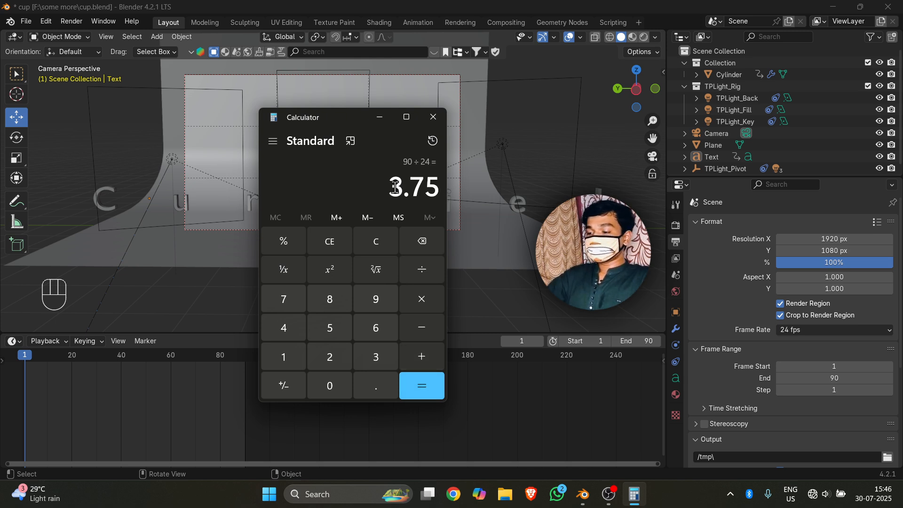
drag(390, 187, 443, 189)
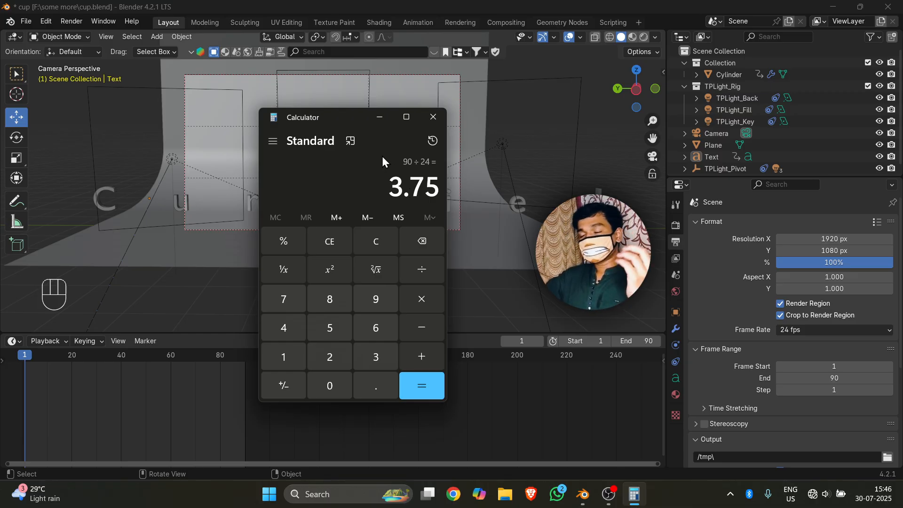
Clear the Calculator, divide 90 by 30, and close it to return to Blender
click(376, 242)
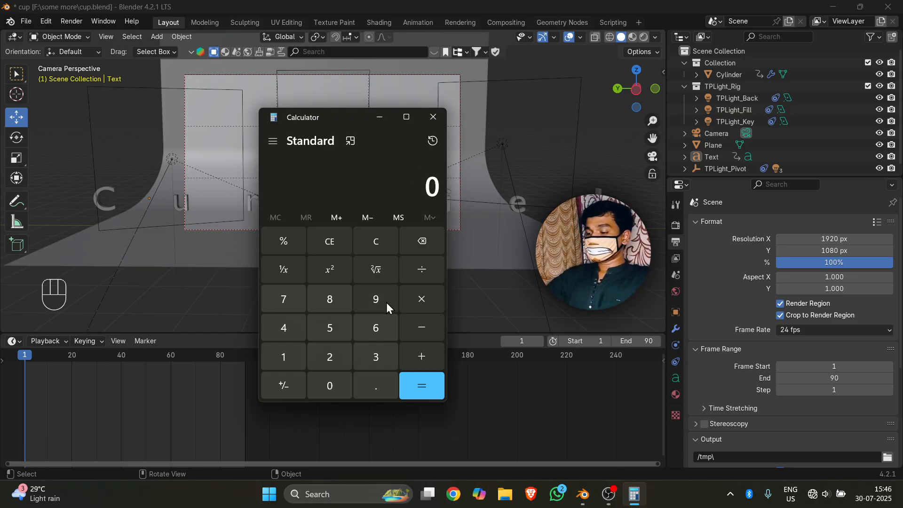
click(379, 300)
click(331, 383)
click(331, 385)
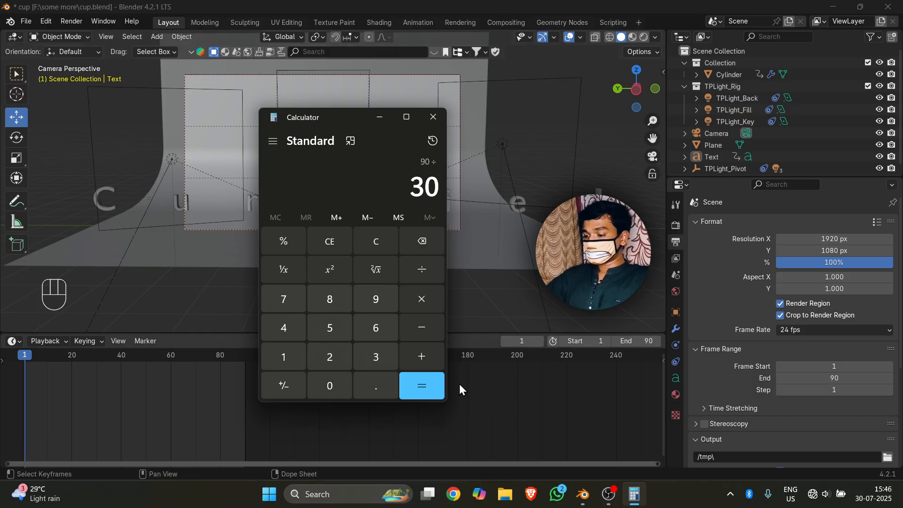
click(425, 389)
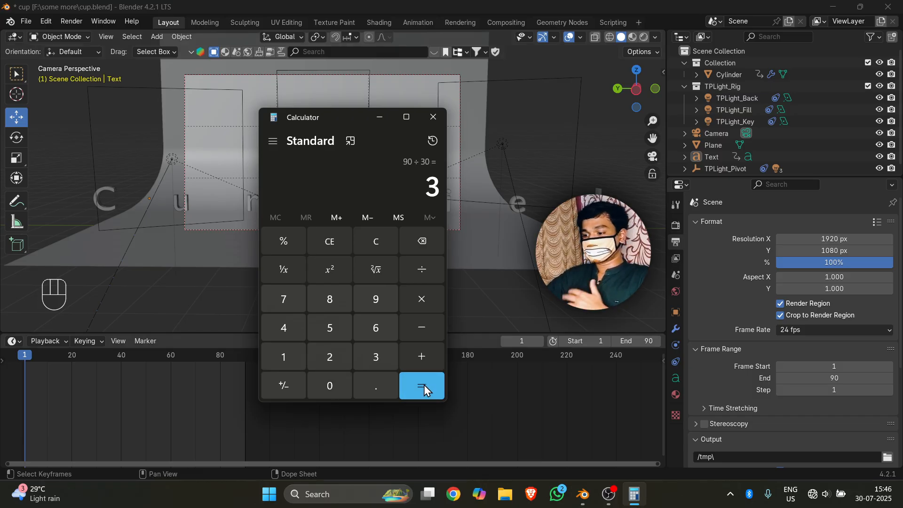
click(439, 119)
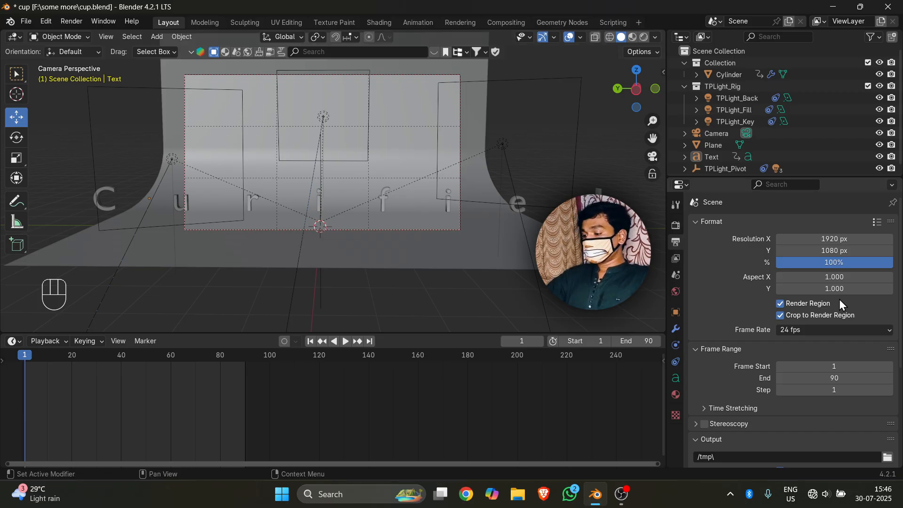
Set the output frame rate to 30 fps
click(816, 332)
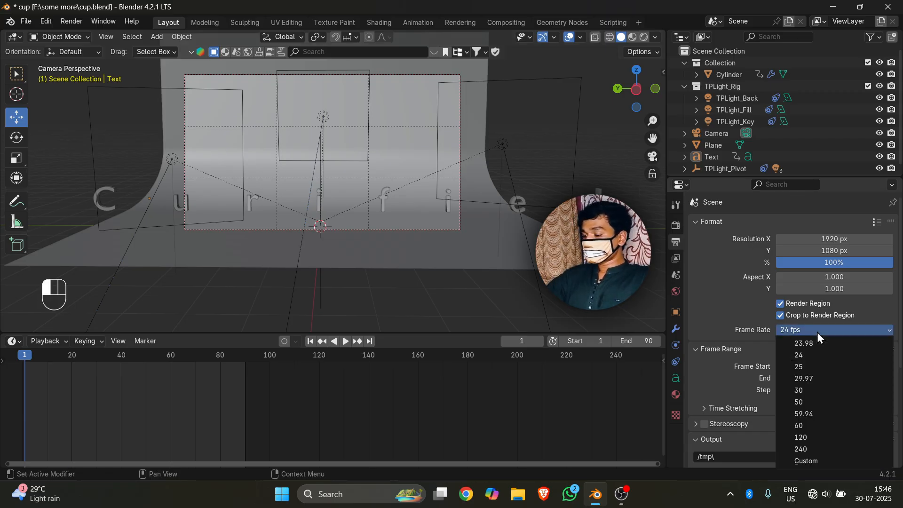
click(816, 389)
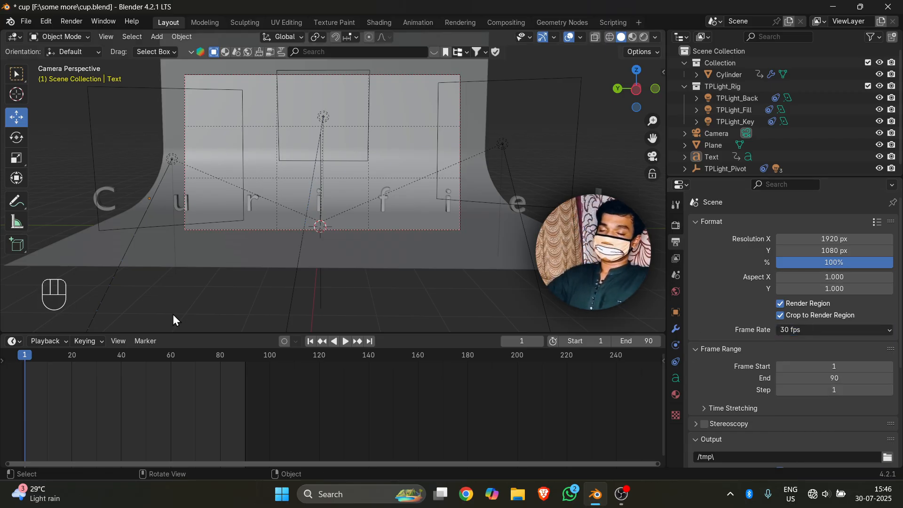
click(807, 326)
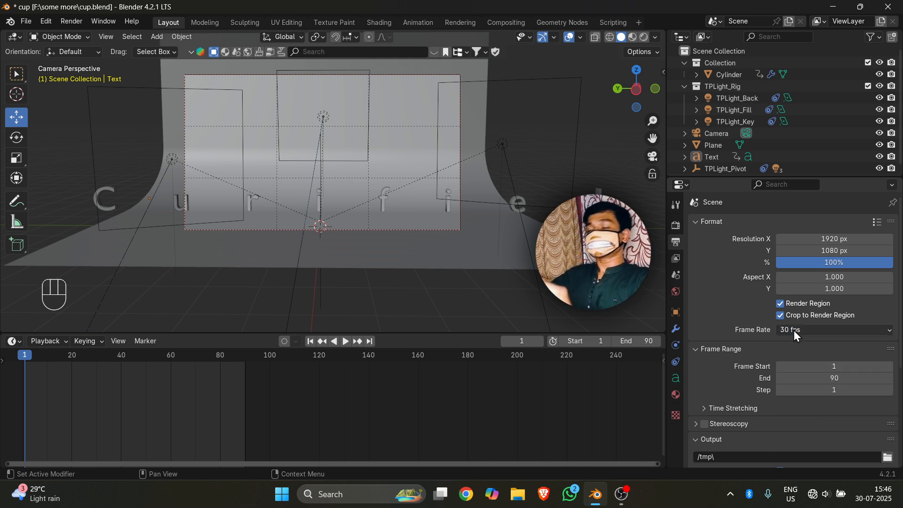
Set the render output folder to F:\Subm\
scroll(744, 324, down, 5)
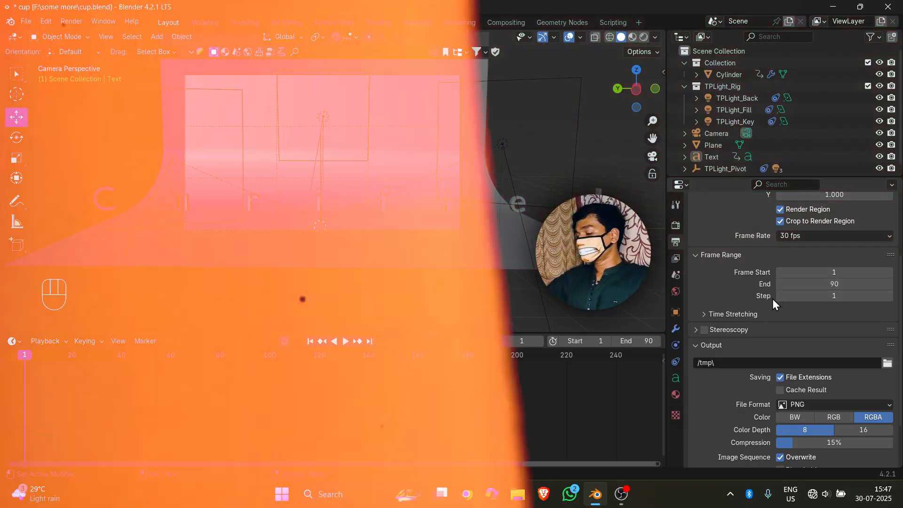
scroll(710, 329, down, 3)
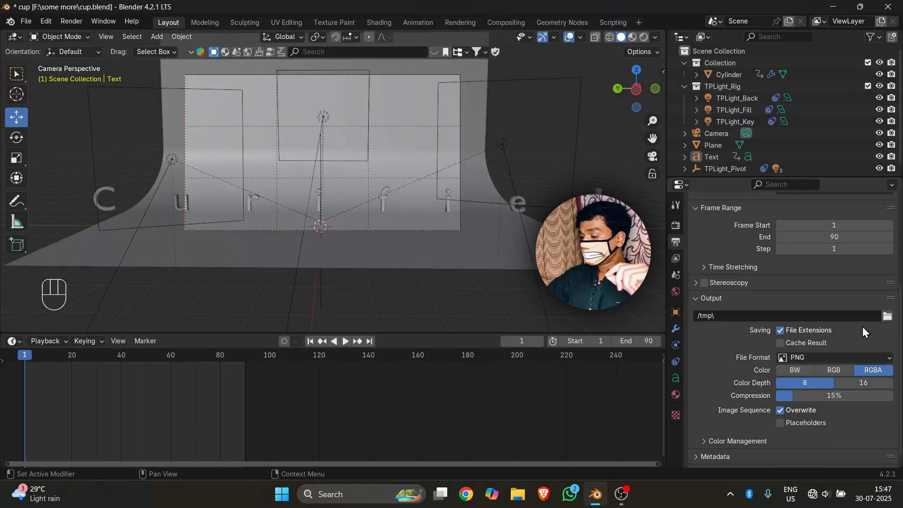
click(887, 318)
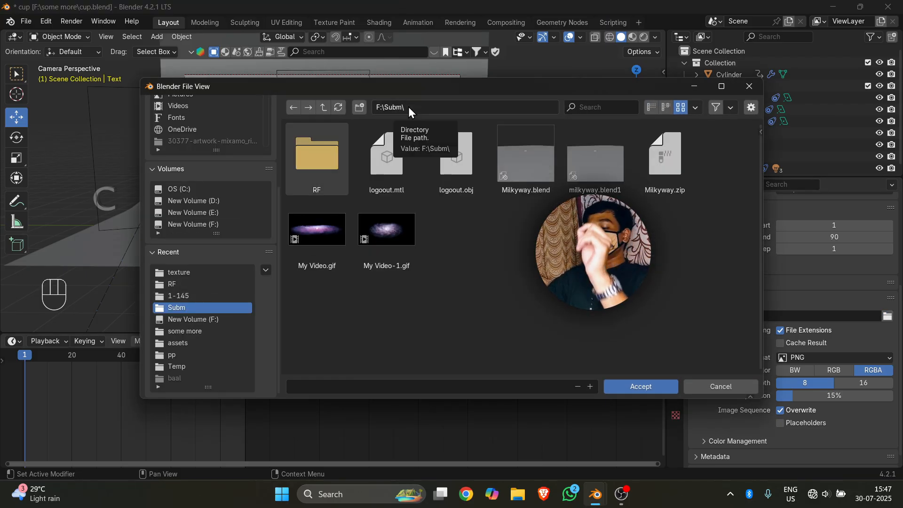
click(635, 385)
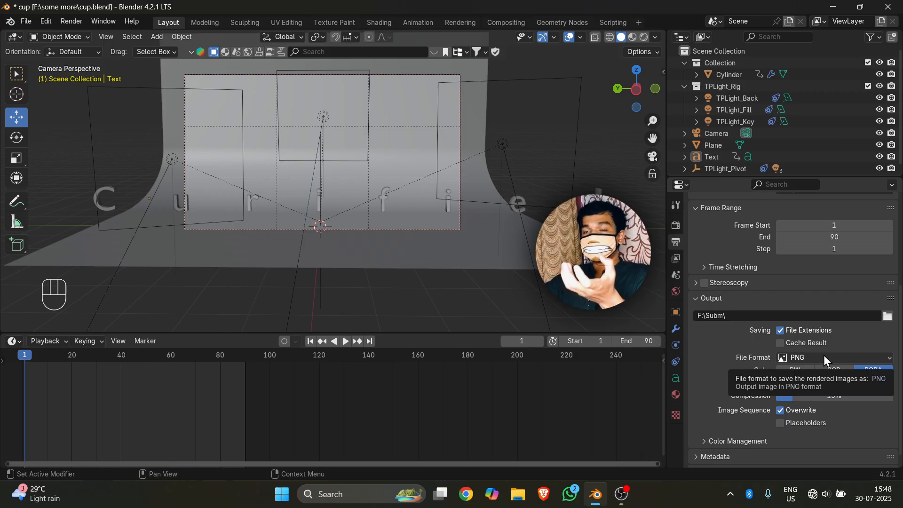
Set the output file format to FFmpeg Video with an MPEG-4 container, and collapse the encoding settings
click(823, 360)
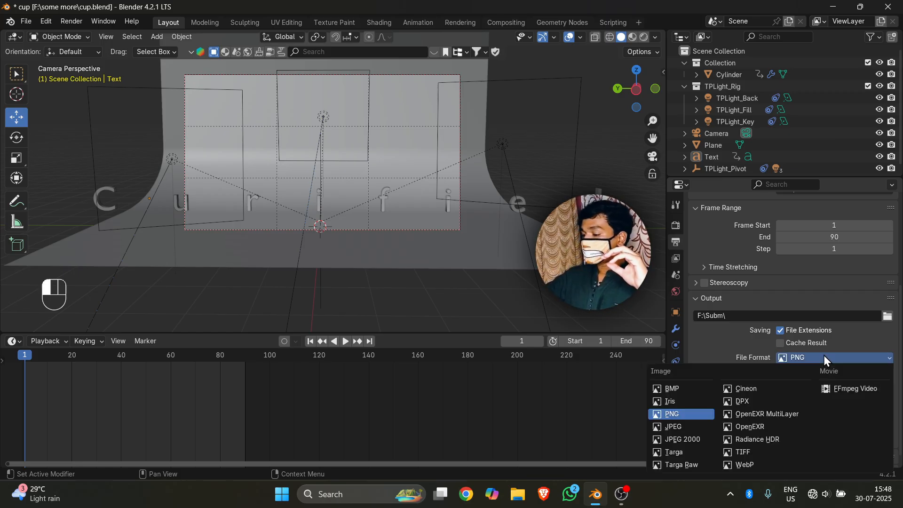
click(838, 393)
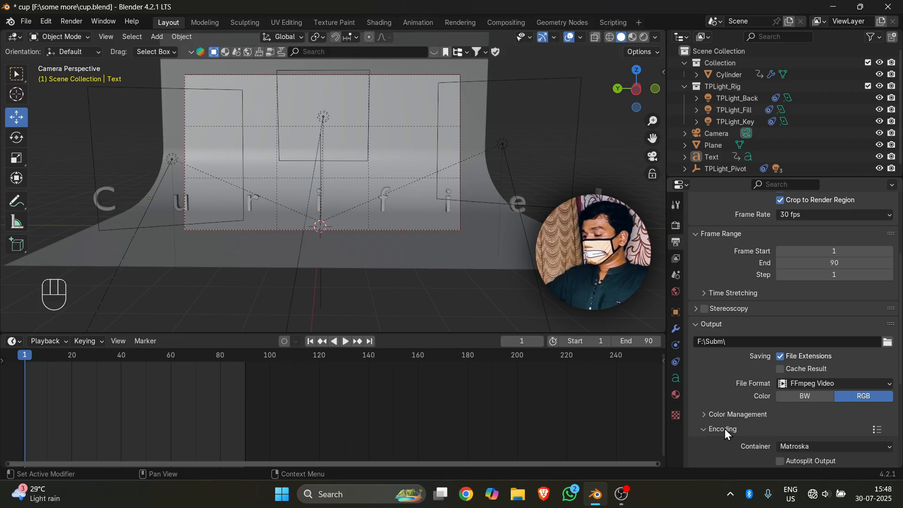
scroll(752, 424, down, 4)
click(786, 352)
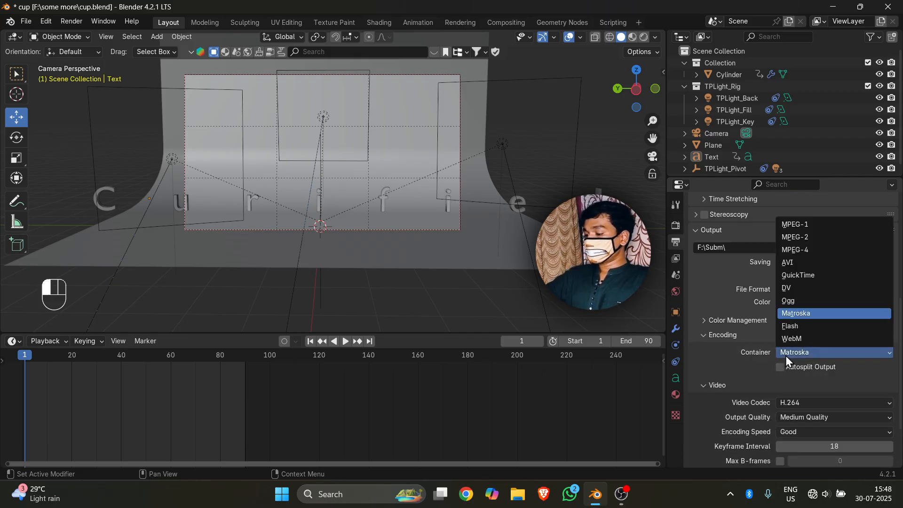
click(803, 248)
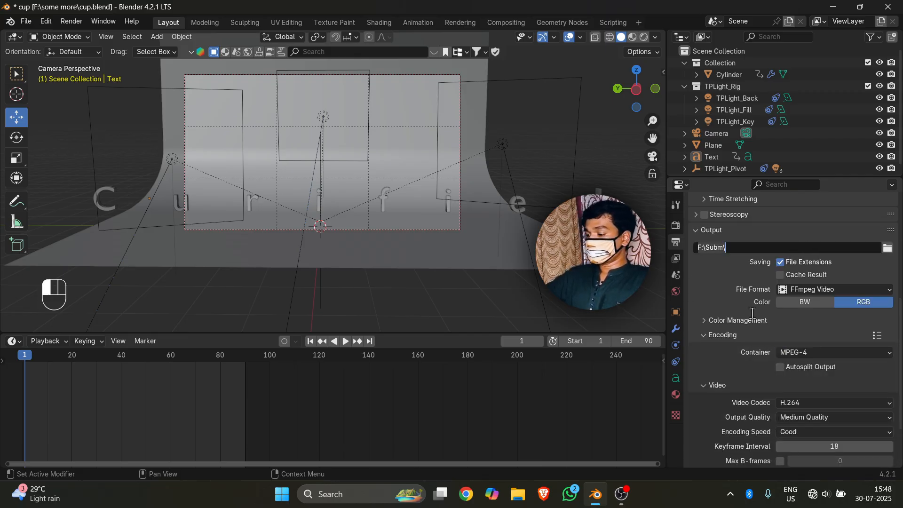
click(732, 331)
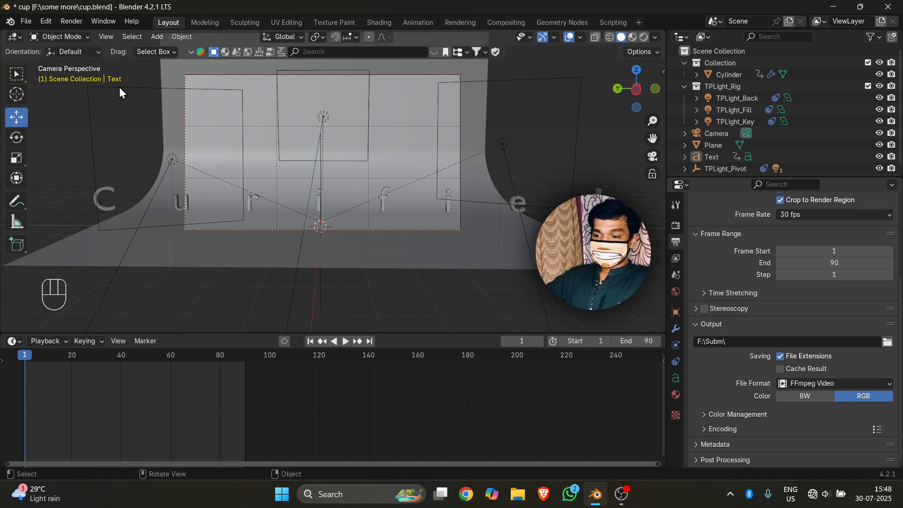
Start rendering the animation
click(81, 18)
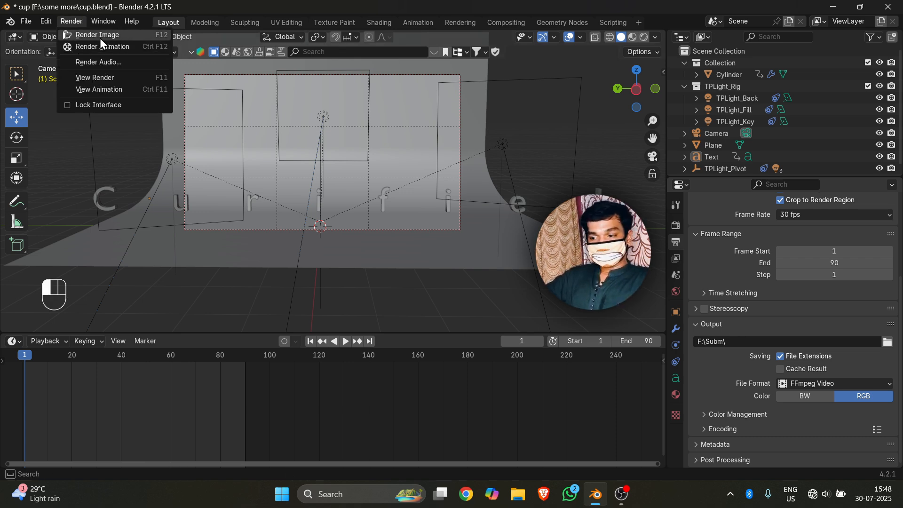